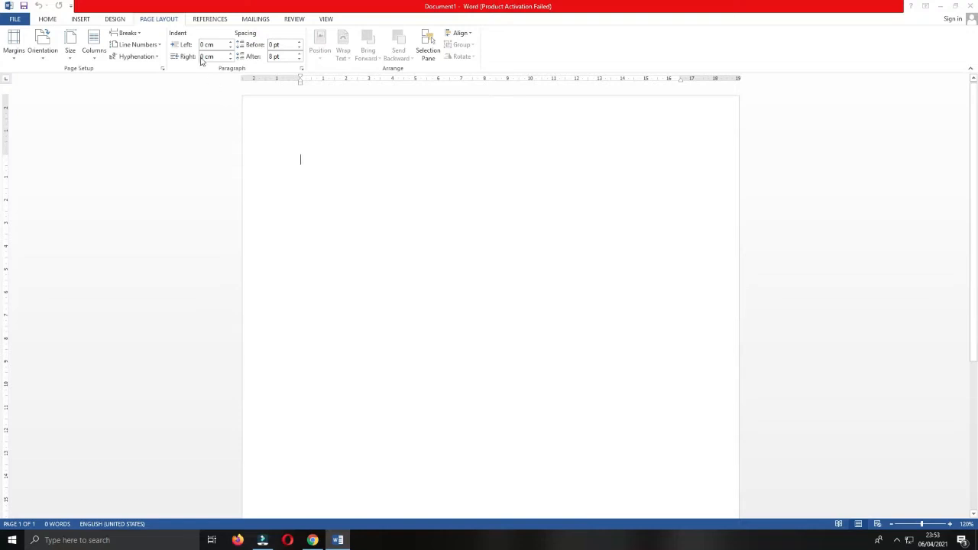
Set the document's paper size to A4 (21 cm x 29,7 cm).
left_click(47, 19)
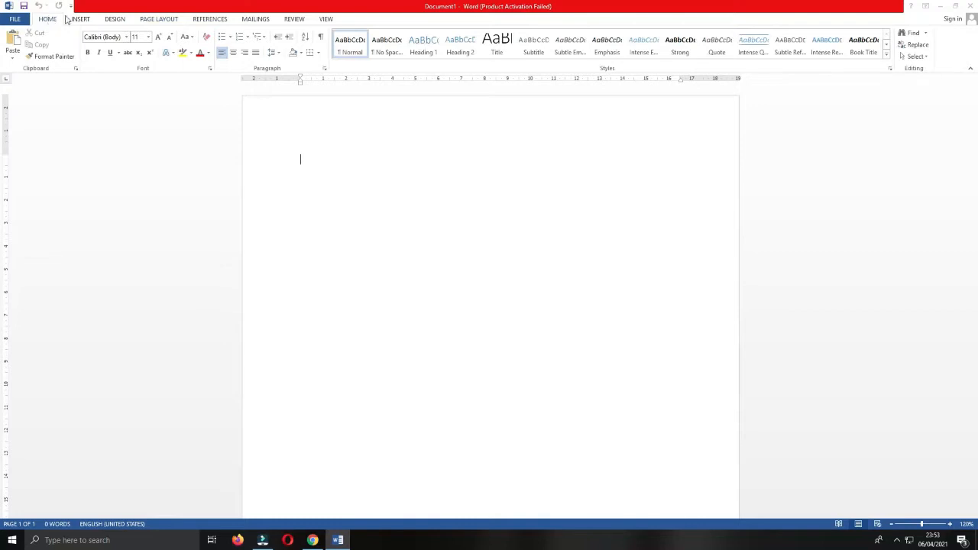
left_click(164, 19)
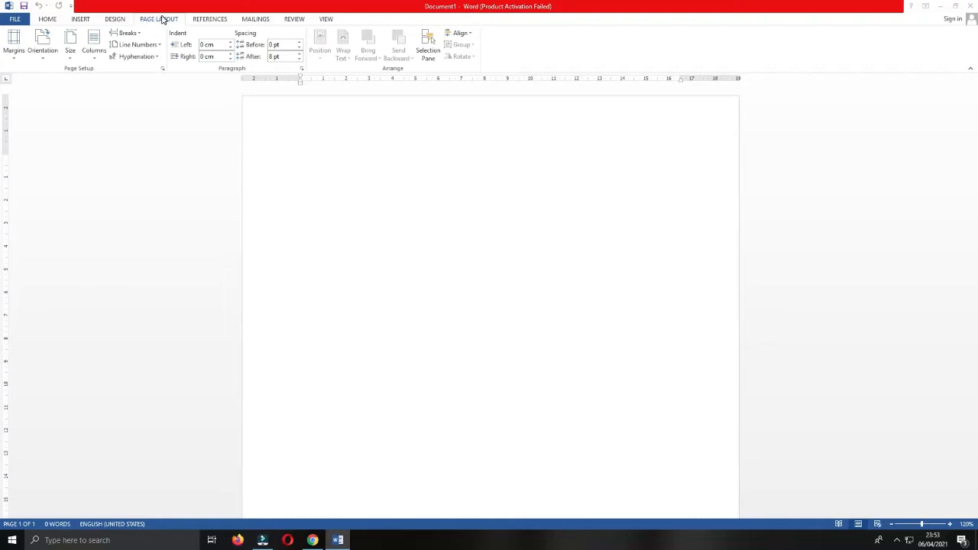
left_click(69, 50)
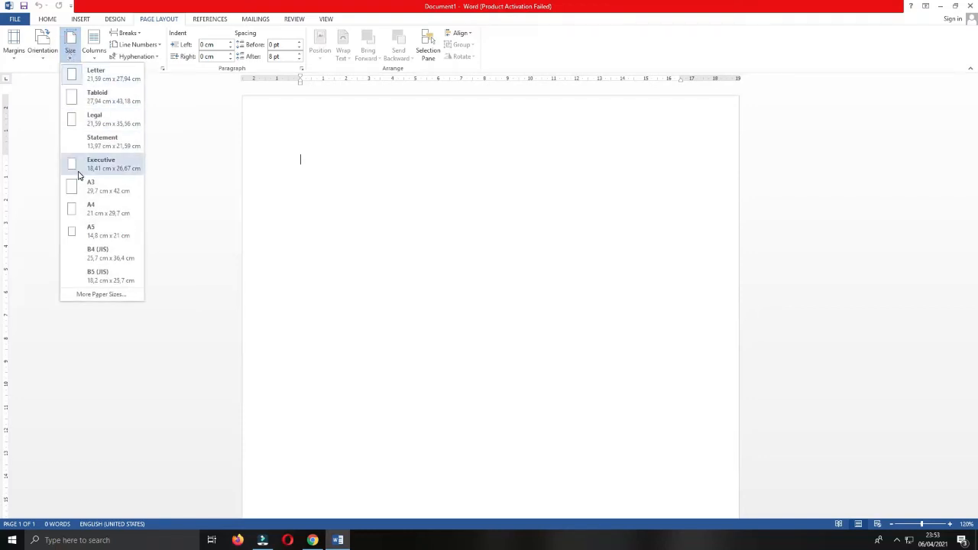
left_click(90, 213)
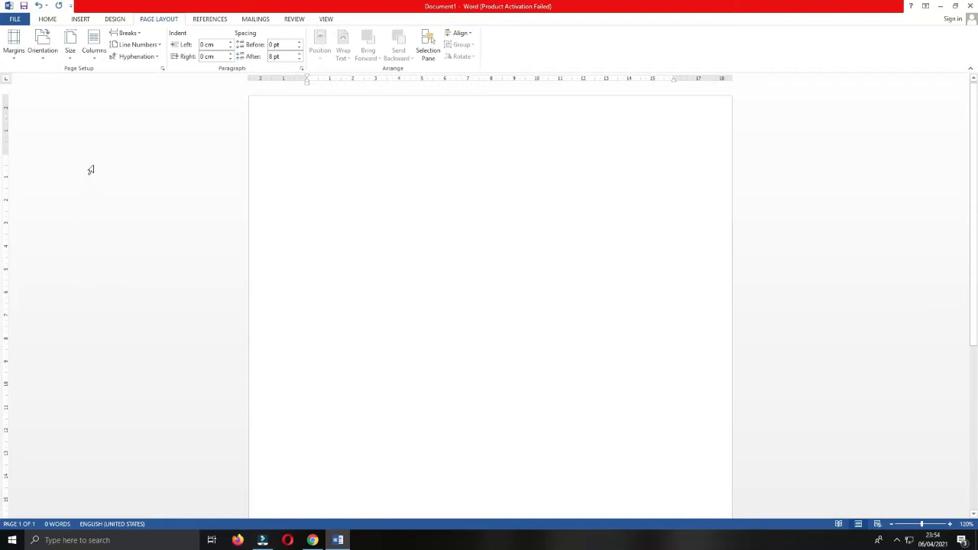
Apply custom page margins of 2 cm at the top, bottom, left and right.
left_click(14, 56)
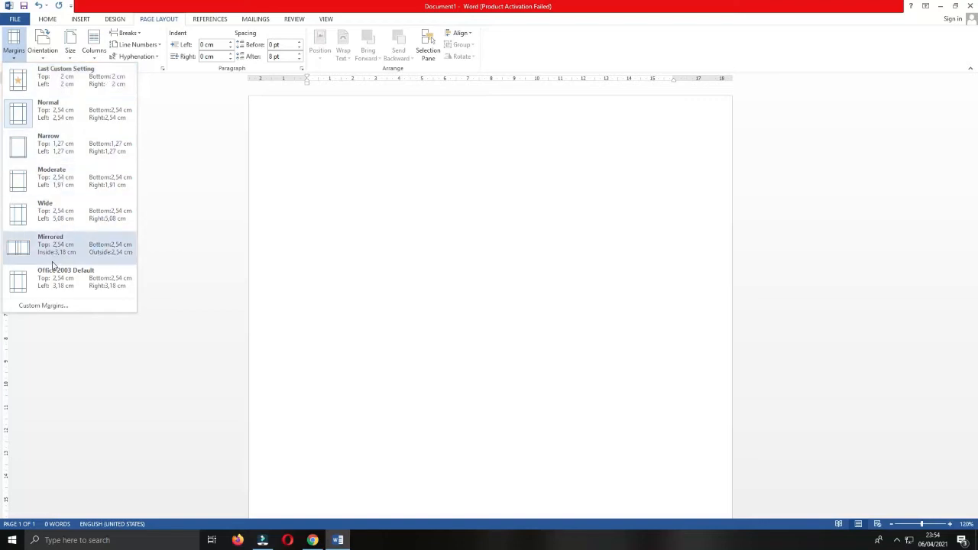
left_click(51, 305)
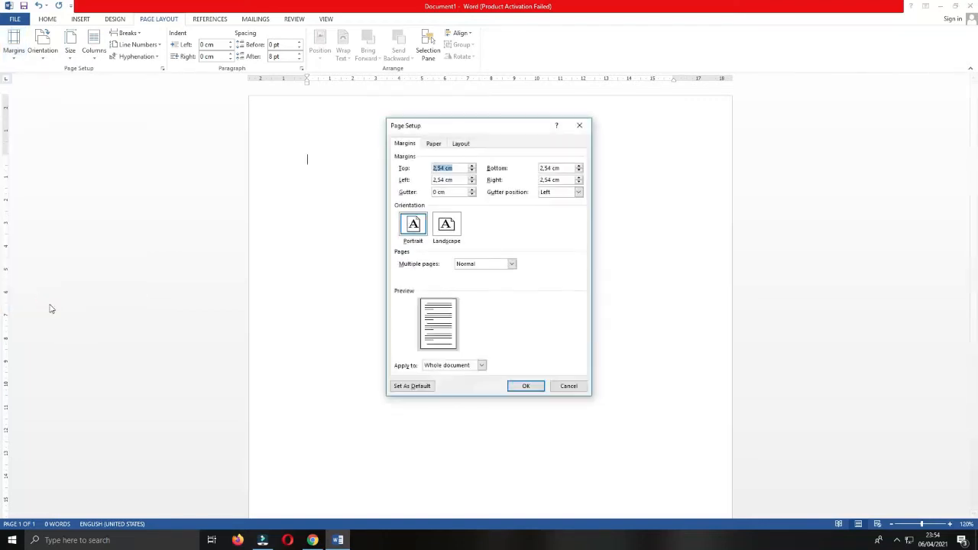
left_click(460, 180)
left_click_drag(457, 168, 427, 180)
type("2")
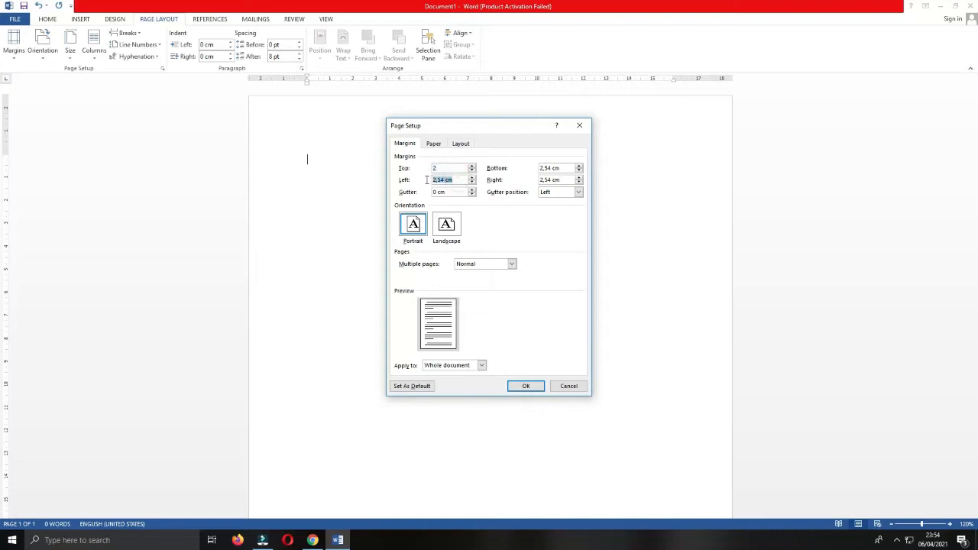
type("2")
left_click_drag(567, 169, 536, 181)
type("22")
left_click(525, 386)
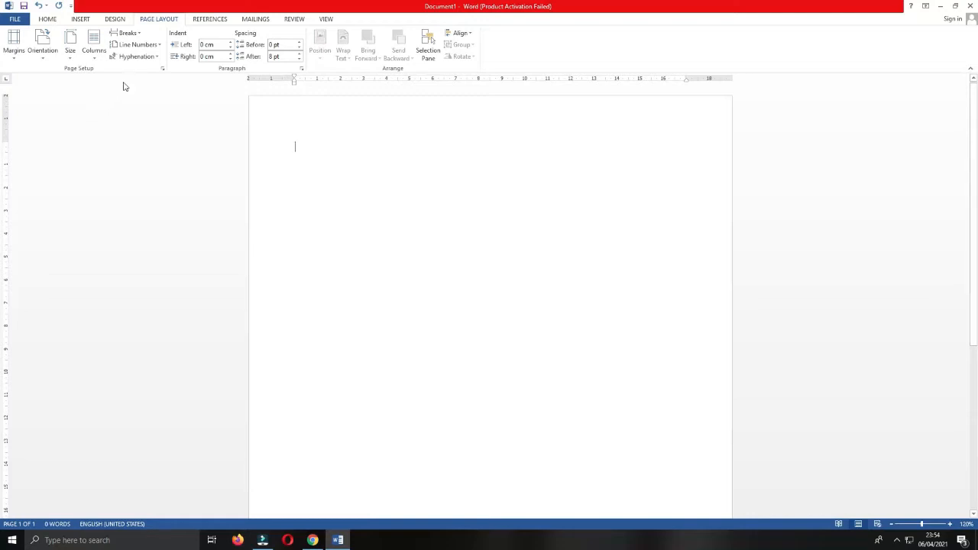
Remove the space after the paragraph and set the line spacing to 1,15.
left_click(48, 19)
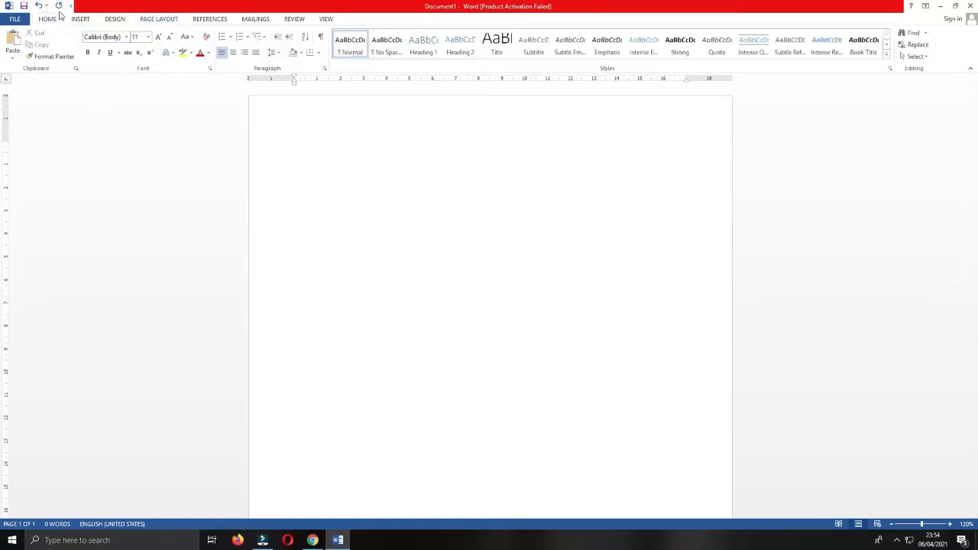
left_click(279, 54)
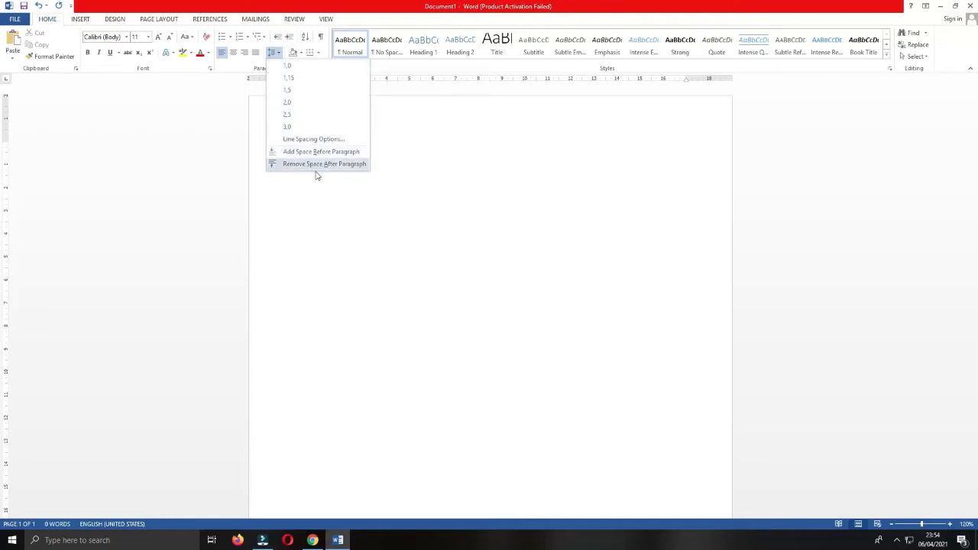
left_click(358, 166)
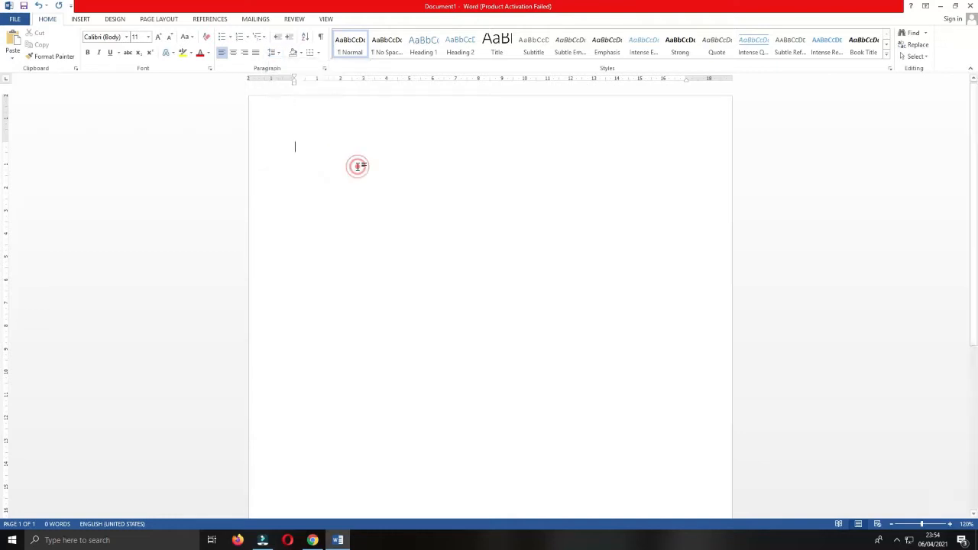
left_click(275, 53)
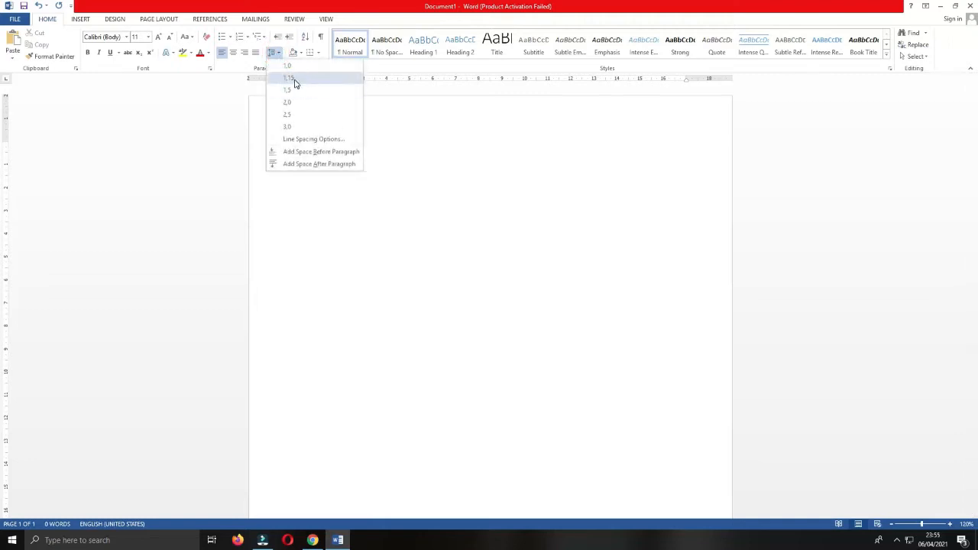
left_click(294, 78)
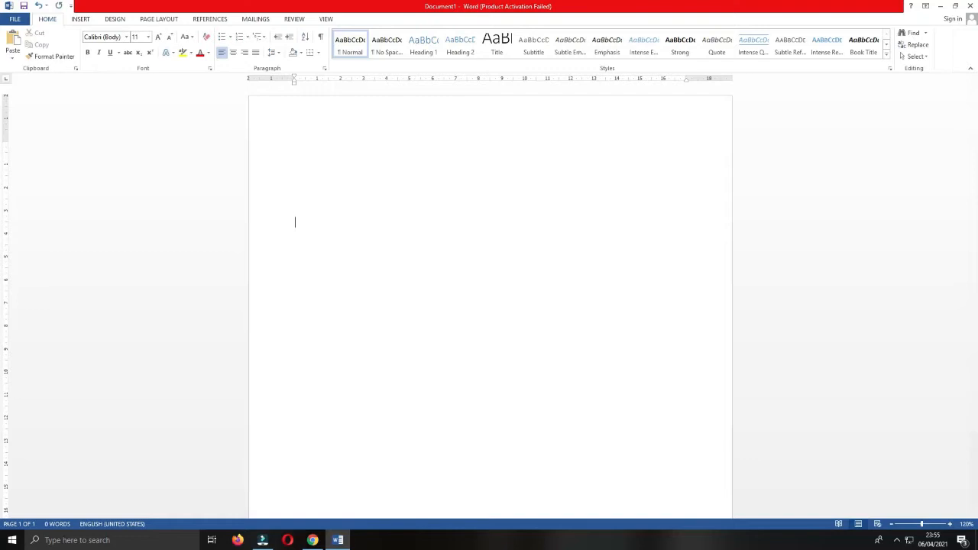
Fill the first page with empty paragraphs until the cursor reaches the second page.
key("Return")
key("Return")
key("Return")
key("Return")
key("Return")
key("Return")
key("Return")
key("Return")
key("Return")
key("Return")
key("Return")
key("Return")
key("Return")
key("Return")
key("Return")
key("Return")
key("Return")
key("Return")
key("Return")
key("Return")
key("Return")
key("Return")
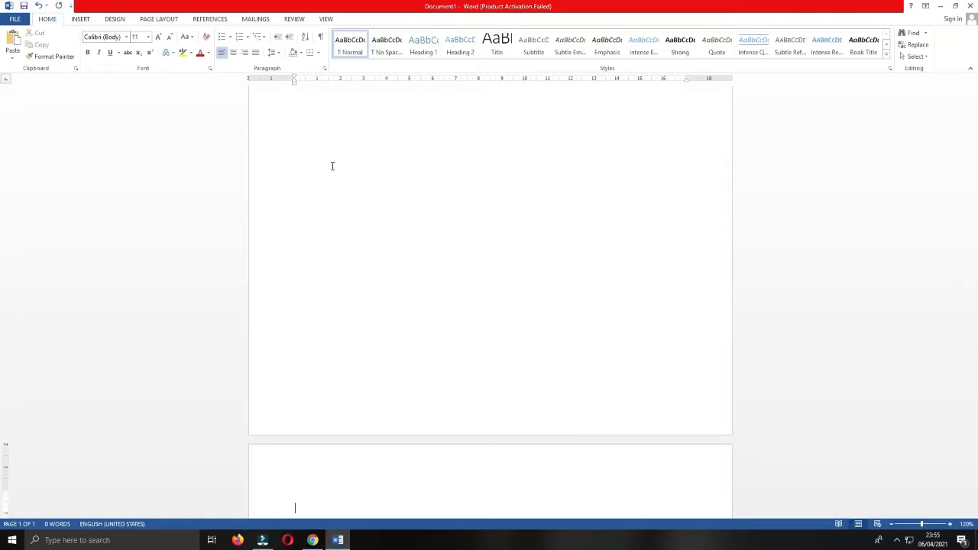
scroll(333, 166, "up", 2)
scroll(332, 166, "up", 5)
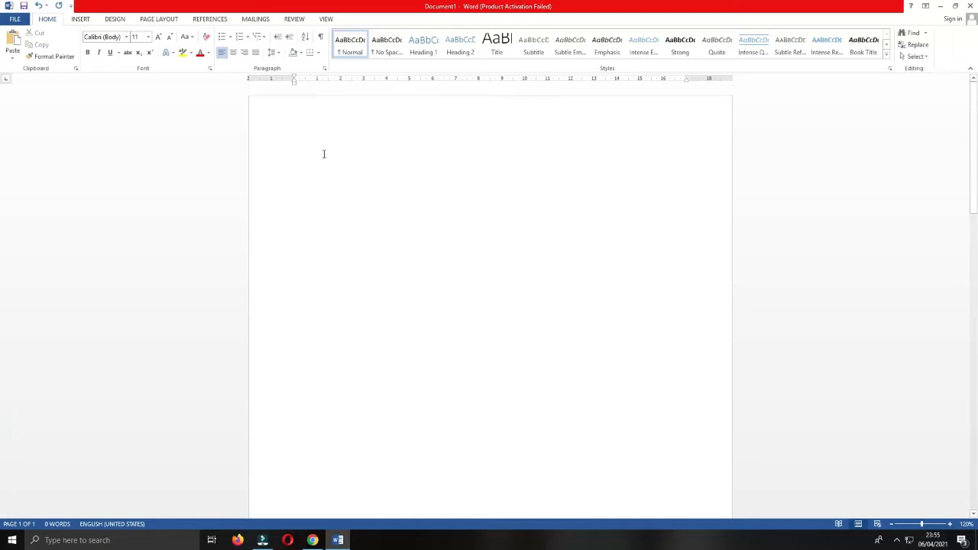
Insert more empty paragraphs from the start of the first page until the cursor reaches the second page again.
left_click(314, 130)
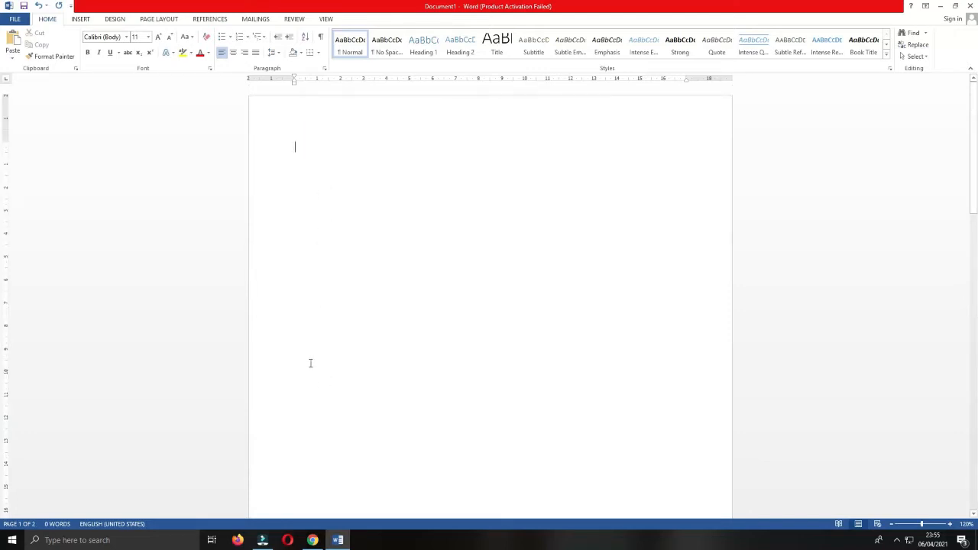
left_click(308, 360)
left_click(294, 144)
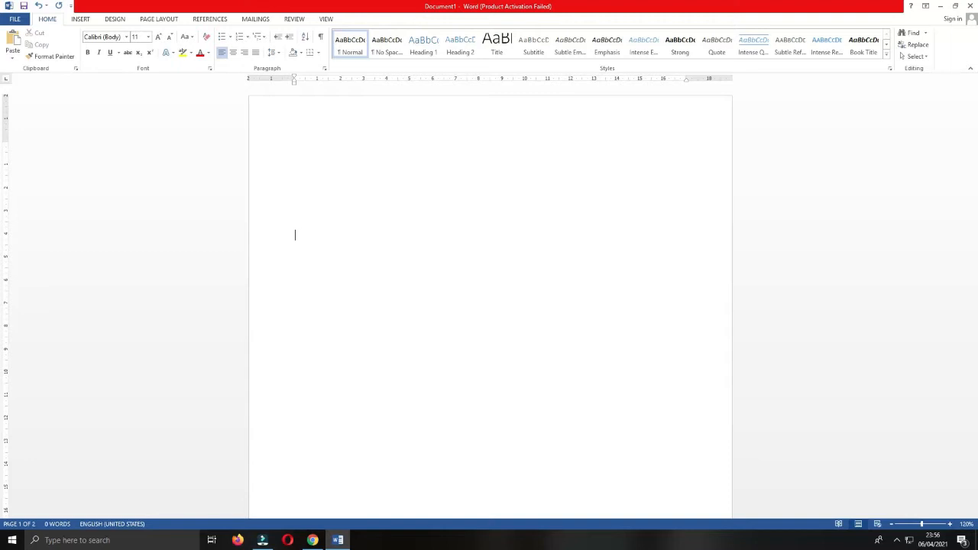
key("Return")
key("Return")
key("Return")
key("Return")
key("Return")
key("Return")
key("Return")
key("Return")
key("Return")
key("Return")
key("Return")
key("Return")
key("Return")
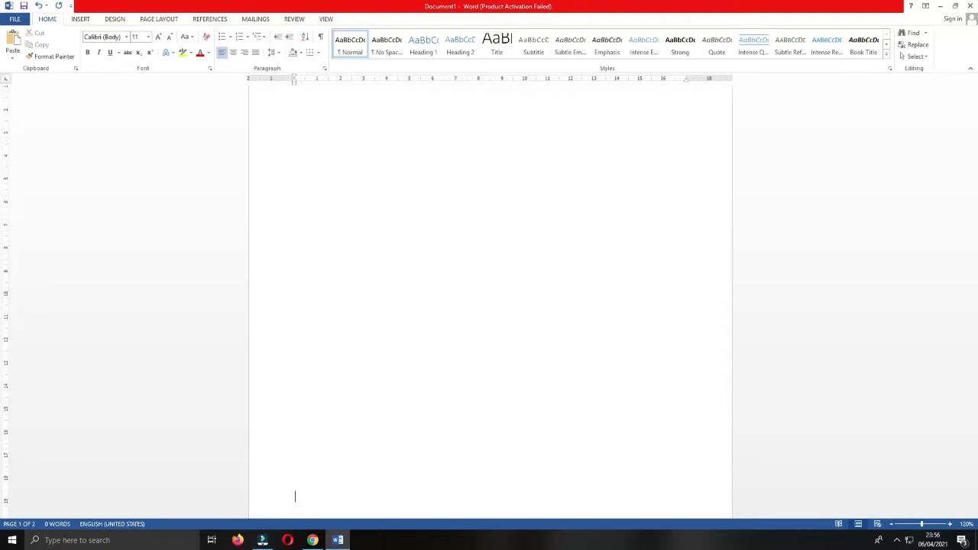
key("Return")
key("Return")
key("Return")
key("Return")
key("Return")
key("Return")
key("Return")
key("Return")
key("Return")
key("Return")
key("Return")
key("Return")
key("Return")
key("Return")
key("Return")
key("Return")
key("Return")
key("Return")
key("Return")
key("Return")
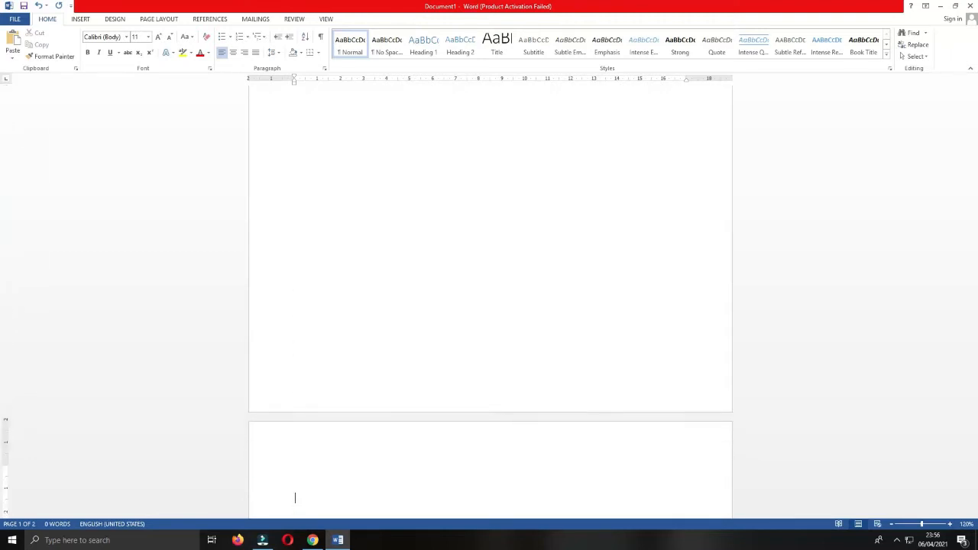
scroll(490, 299, "up", 3)
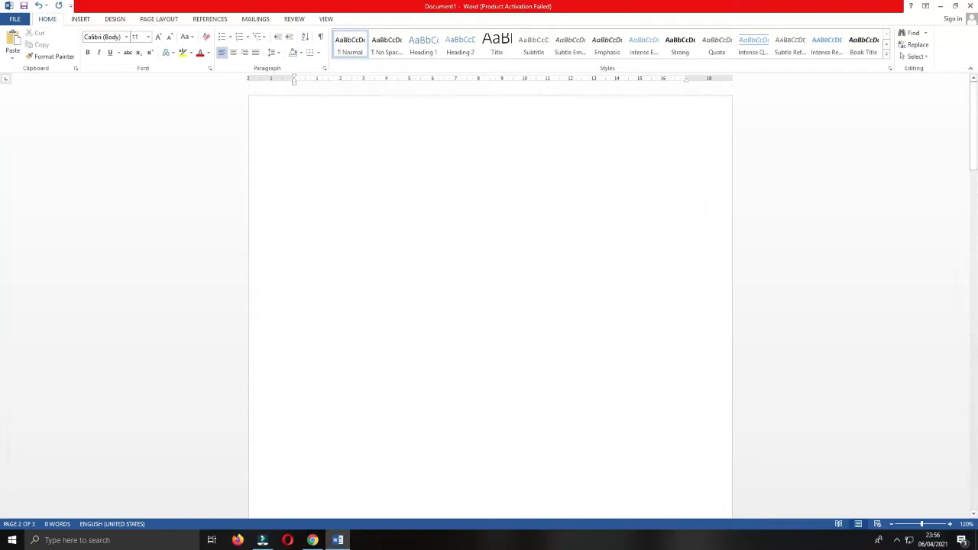
Draw a rectangle about 4,09 cm wide and 1,41 cm high near the top-left margin corner of the first page.
left_click(79, 19)
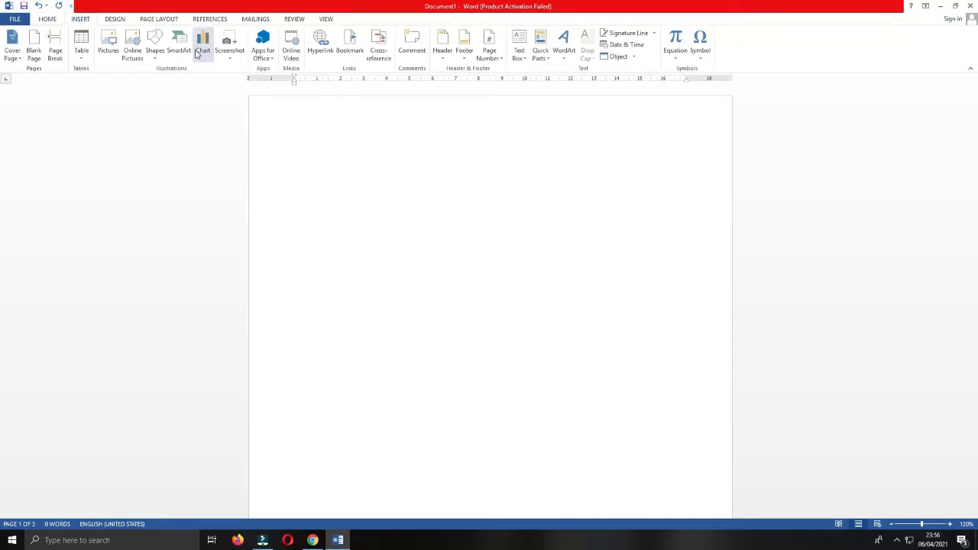
left_click(153, 57)
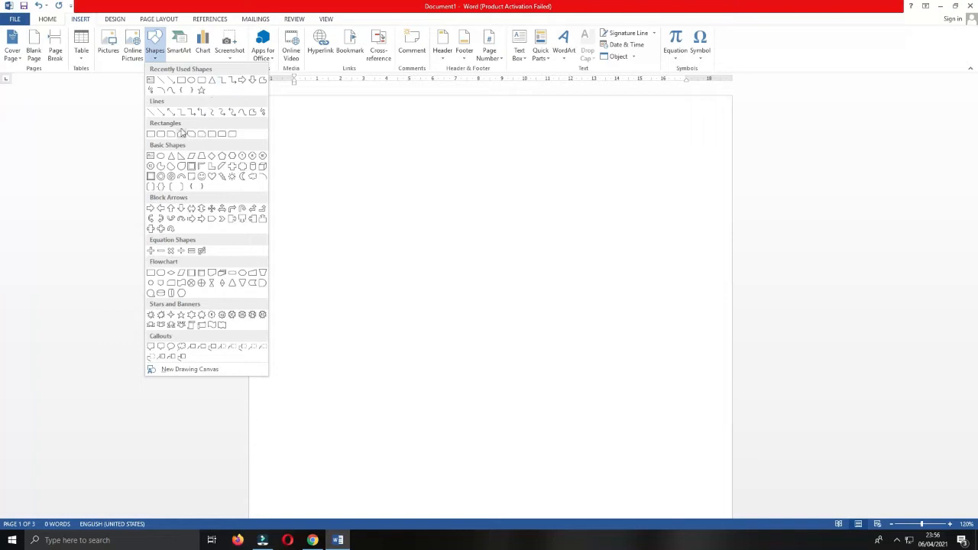
left_click(182, 81)
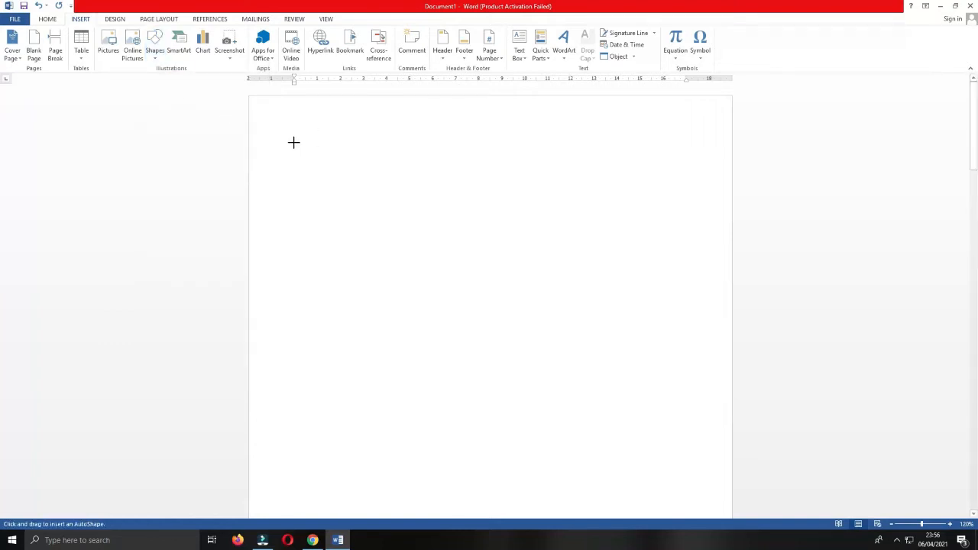
mouse_move(291, 141)
left_mouse_down()
mouse_move(343, 146)
mouse_move(386, 173)
left_mouse_up()
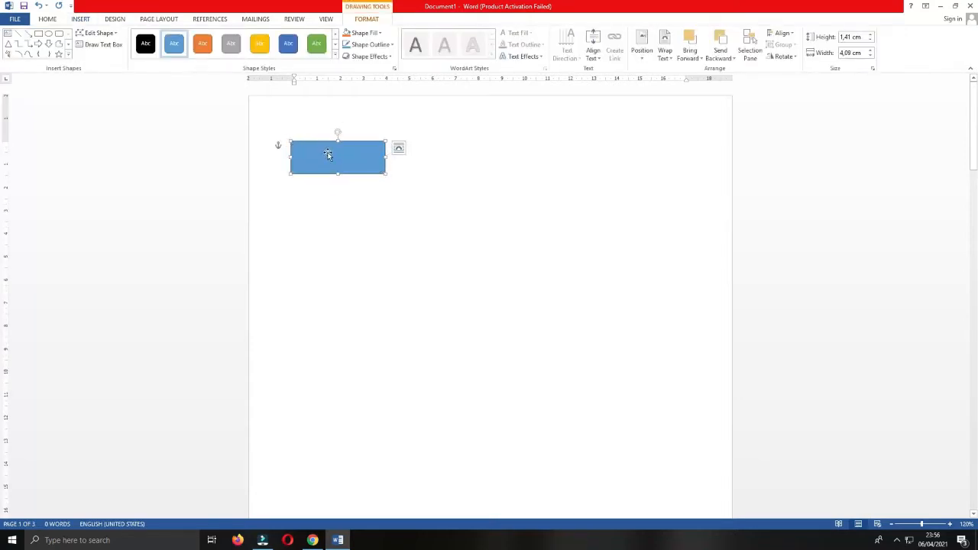
Move the rectangle so its left edge lines up with the left page margin, slightly below the top margin.
left_click_drag(328, 155, 348, 155)
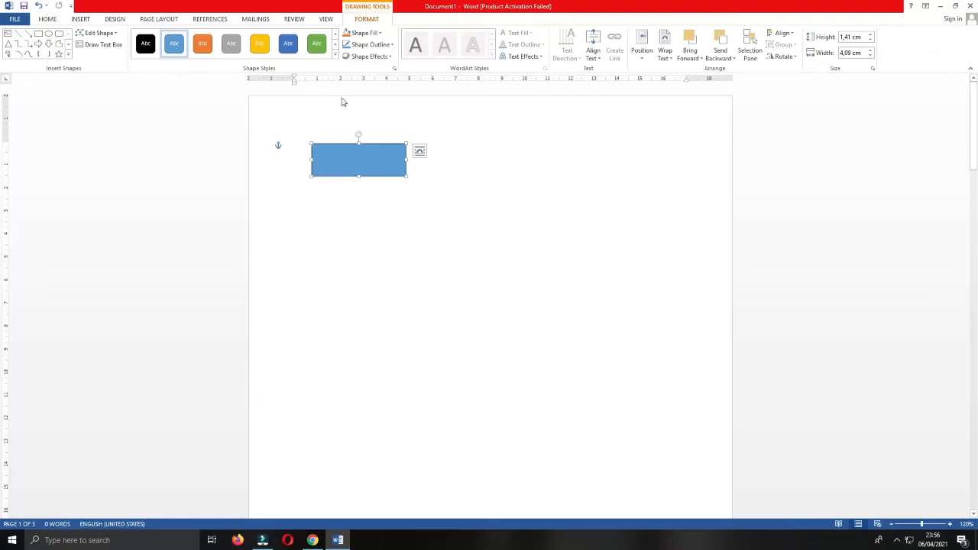
left_click(271, 79)
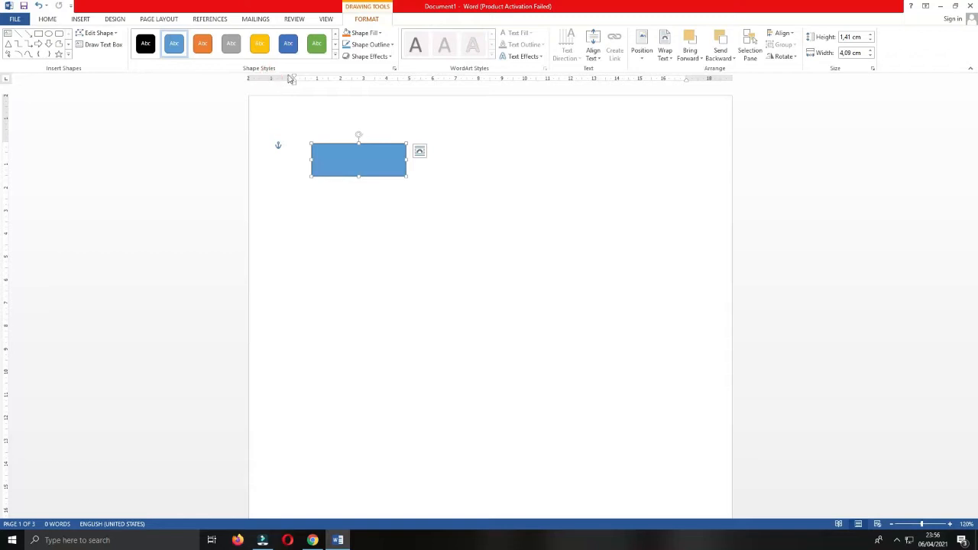
left_click(274, 81)
left_click_drag(343, 155, 293, 151)
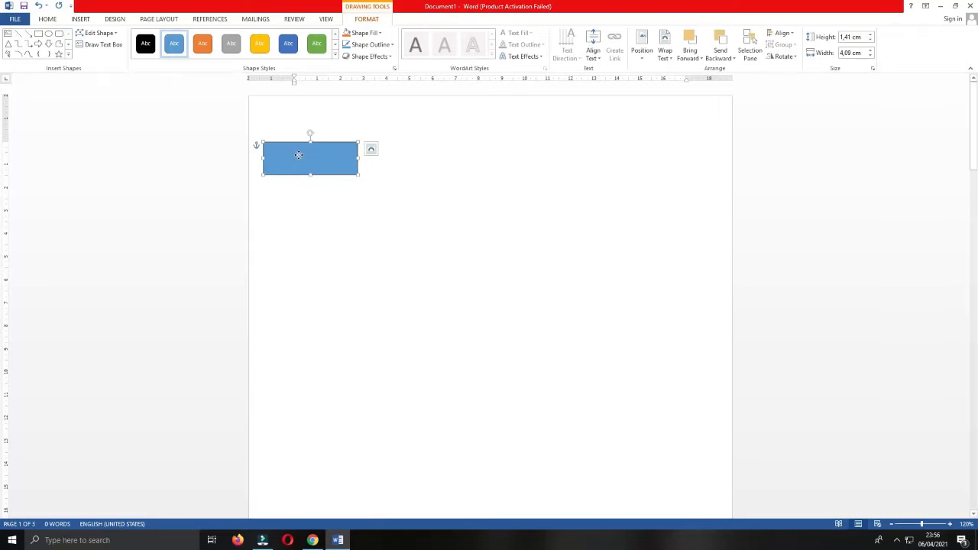
left_click_drag(299, 155, 322, 159)
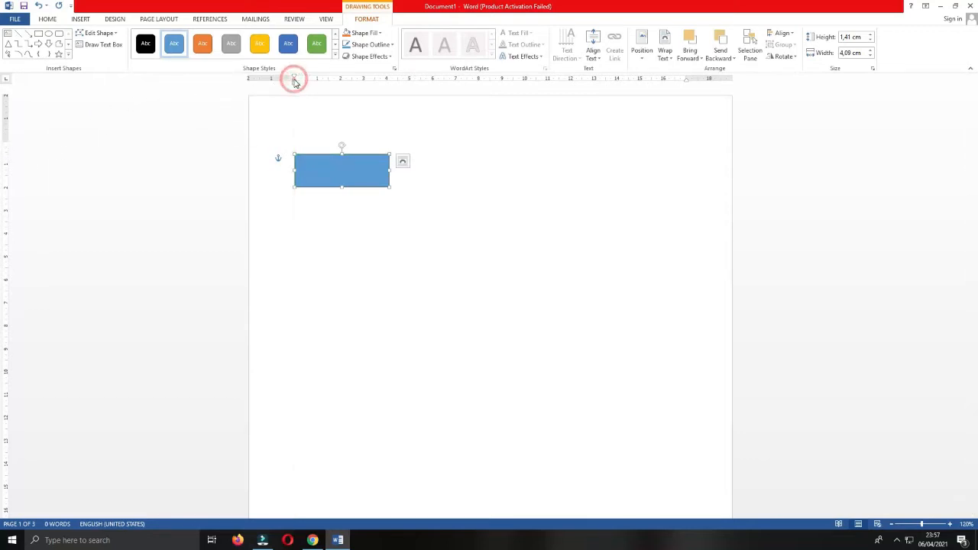
mouse_move(350, 174)
left_mouse_down()
mouse_move(371, 173)
mouse_move(344, 171)
left_mouse_up()
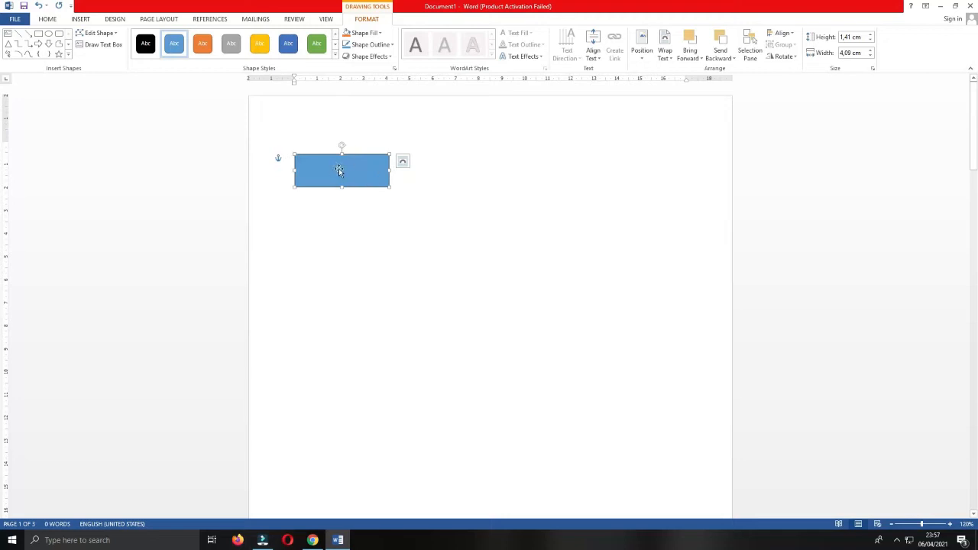
left_click(354, 224)
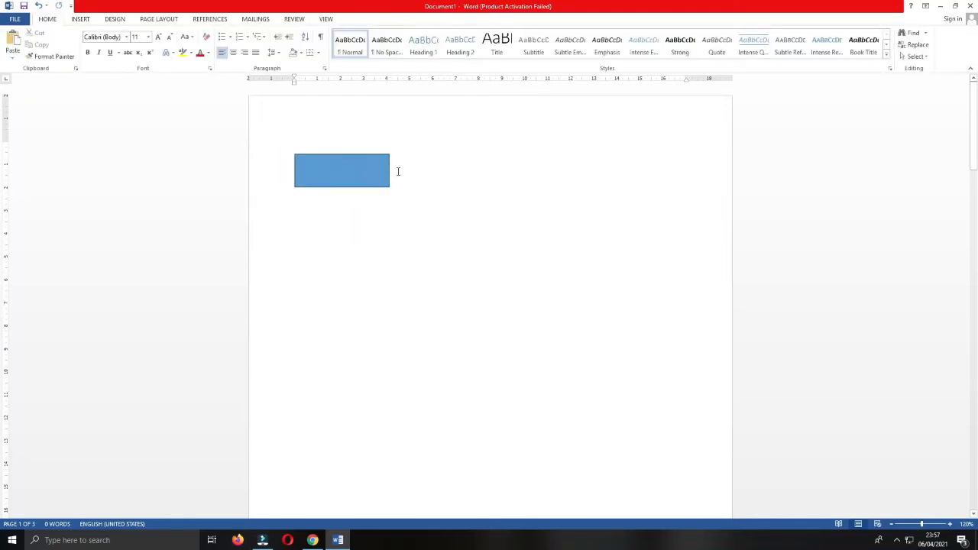
Apply the shape style with a black outline and white fill to the rectangle.
left_click(347, 168)
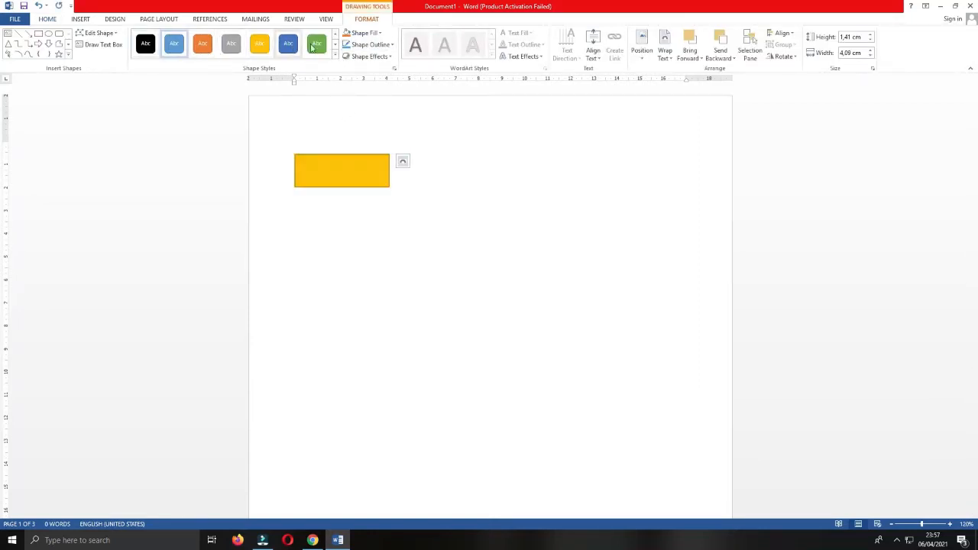
left_click(356, 230)
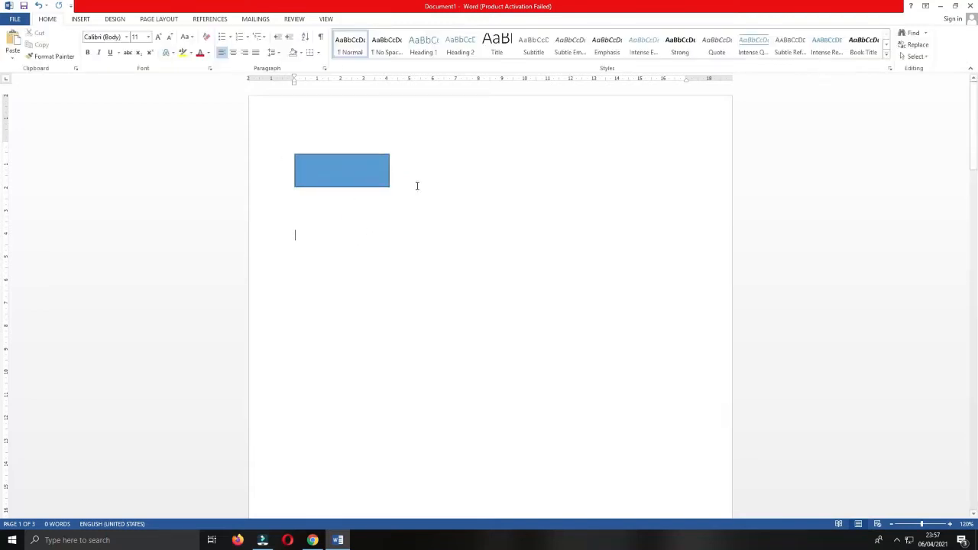
left_click(351, 168)
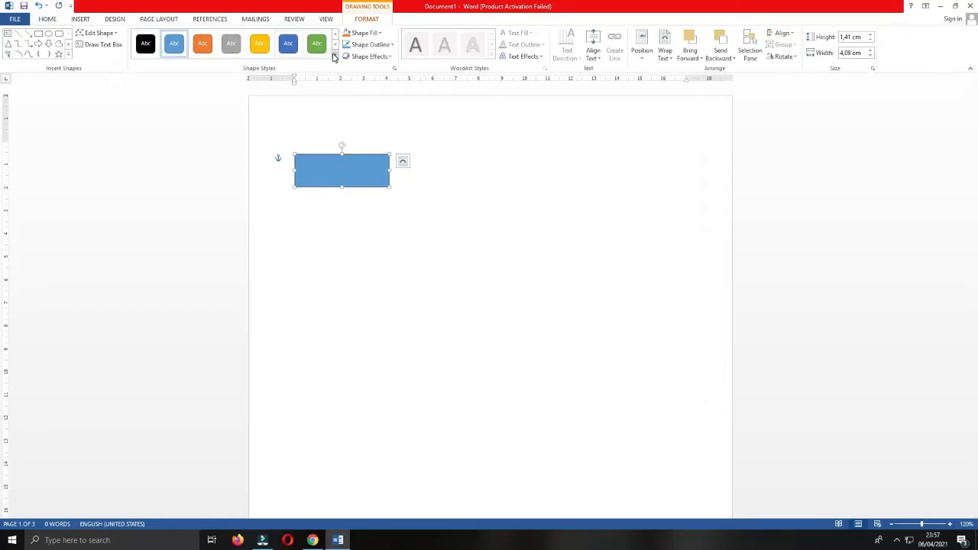
left_click(334, 56)
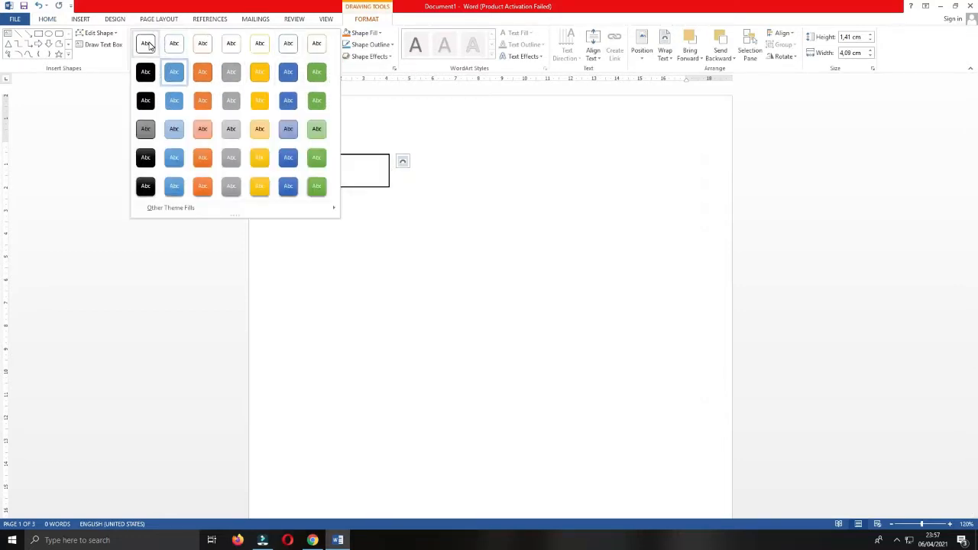
left_click(147, 46)
left_click(315, 229)
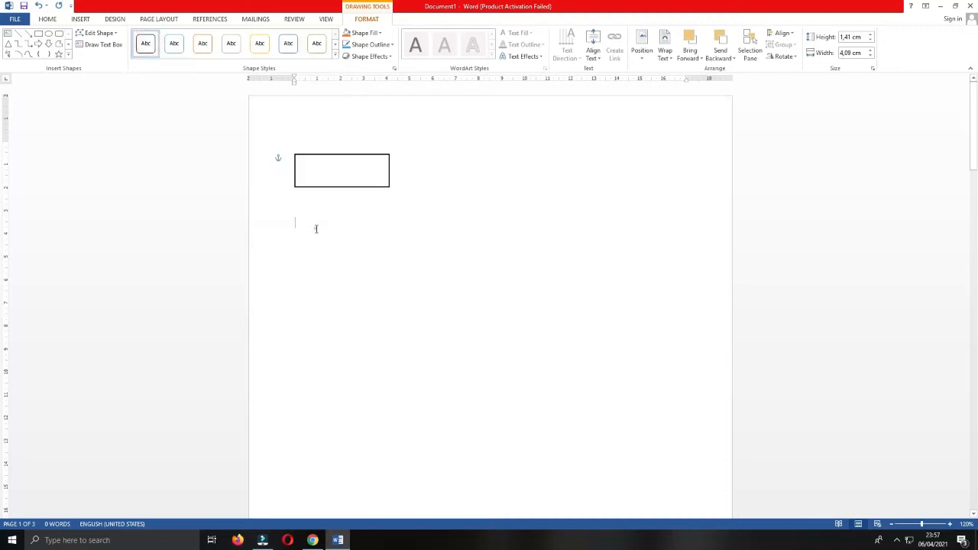
left_click(360, 169)
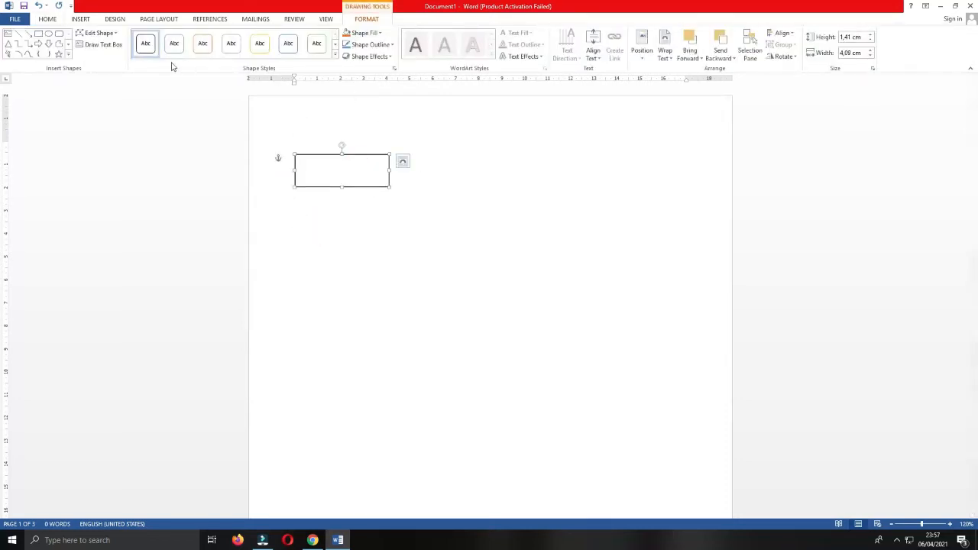
left_click(79, 19)
left_click(158, 53)
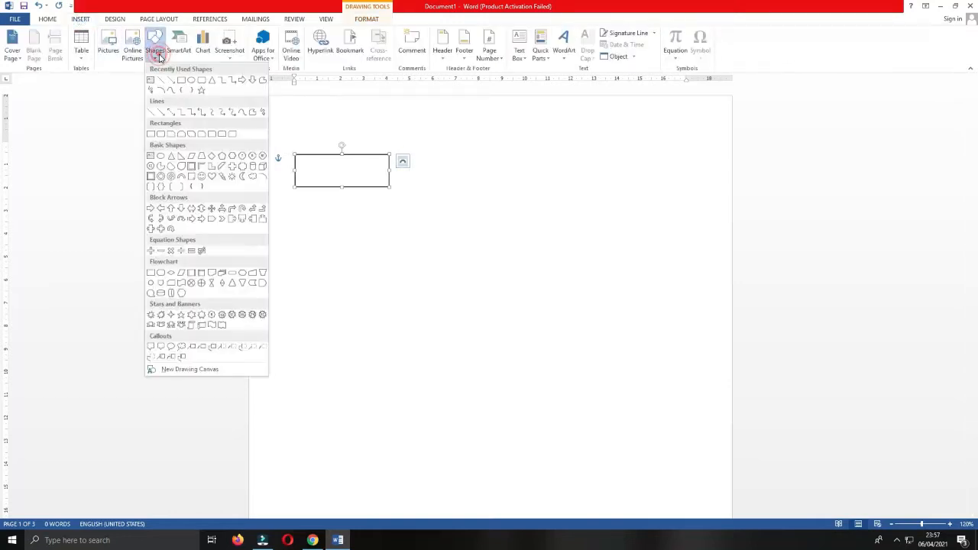
left_click(351, 201)
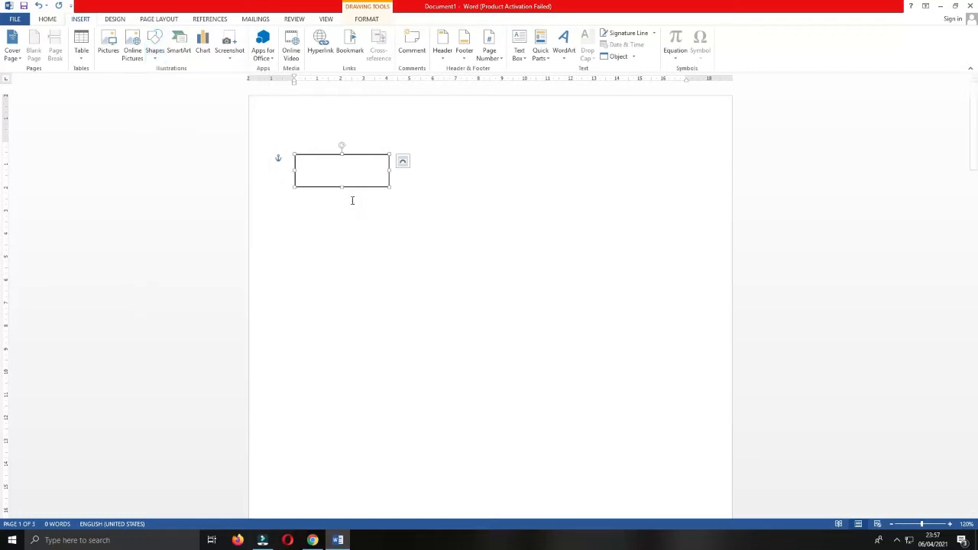
Copy the outlined rectangle and paste three duplicates of it on the first page.
left_click(363, 177)
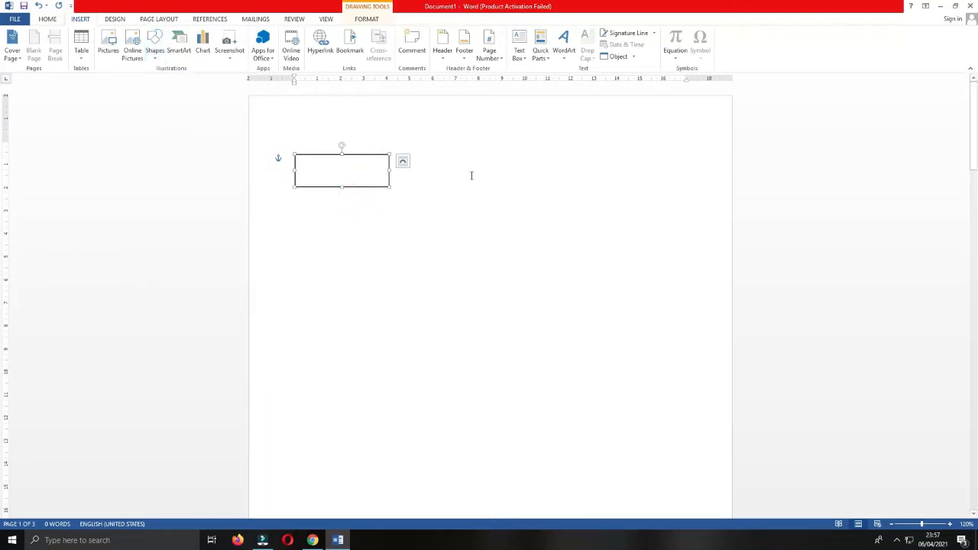
right_click(353, 173)
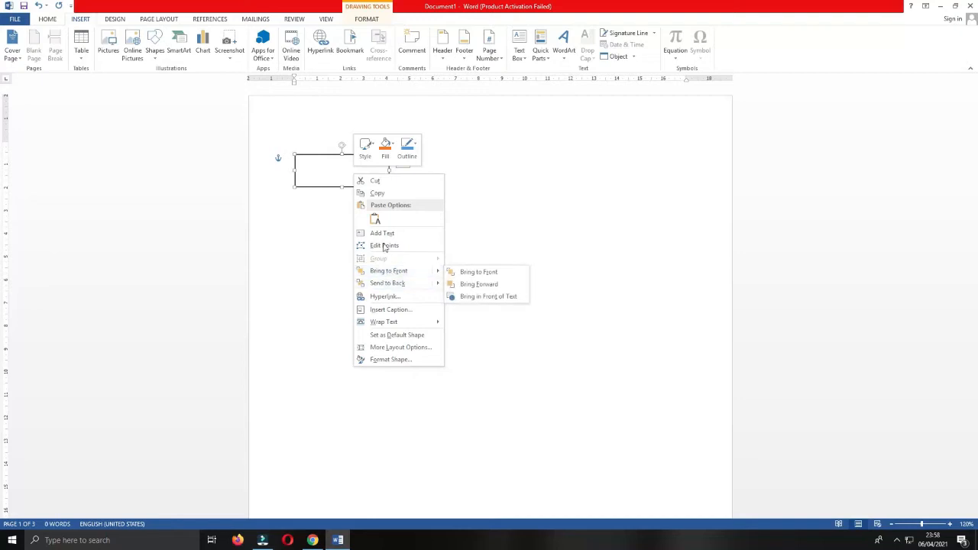
left_click(374, 192)
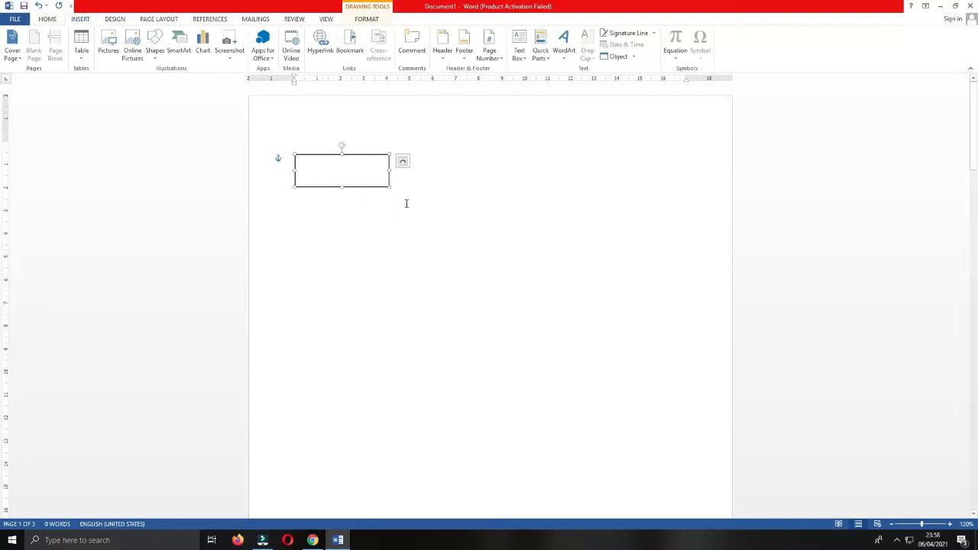
right_click(408, 197)
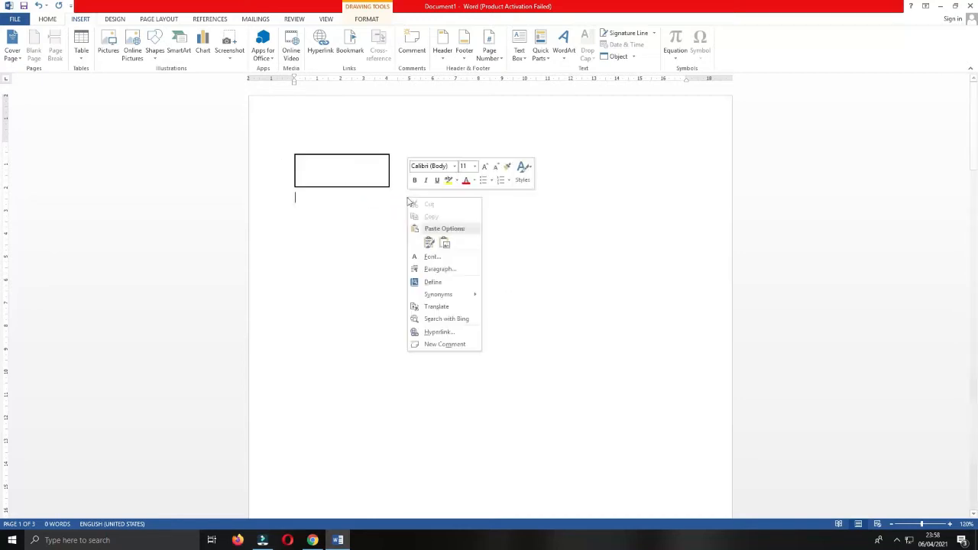
left_click(429, 244)
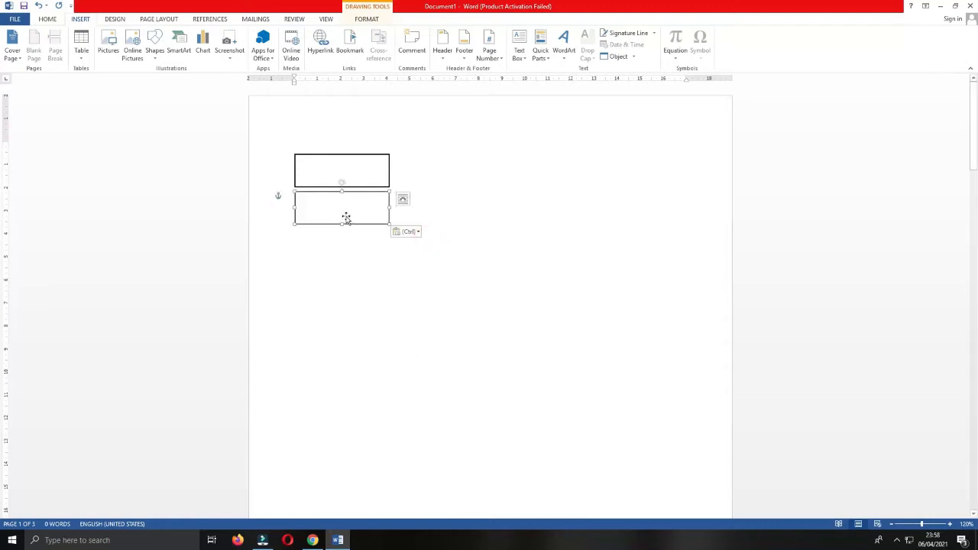
right_click(351, 246)
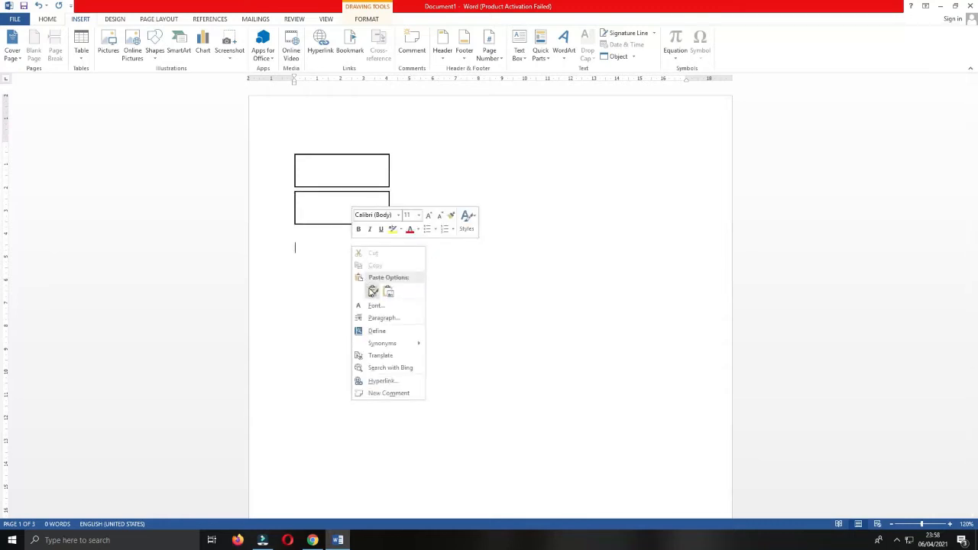
left_click(369, 288)
right_click(435, 175)
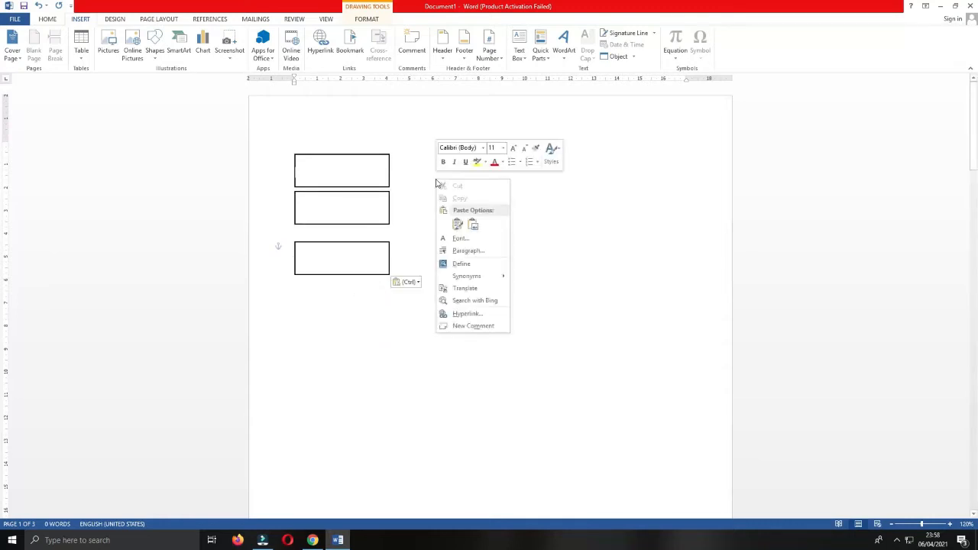
left_click(456, 225)
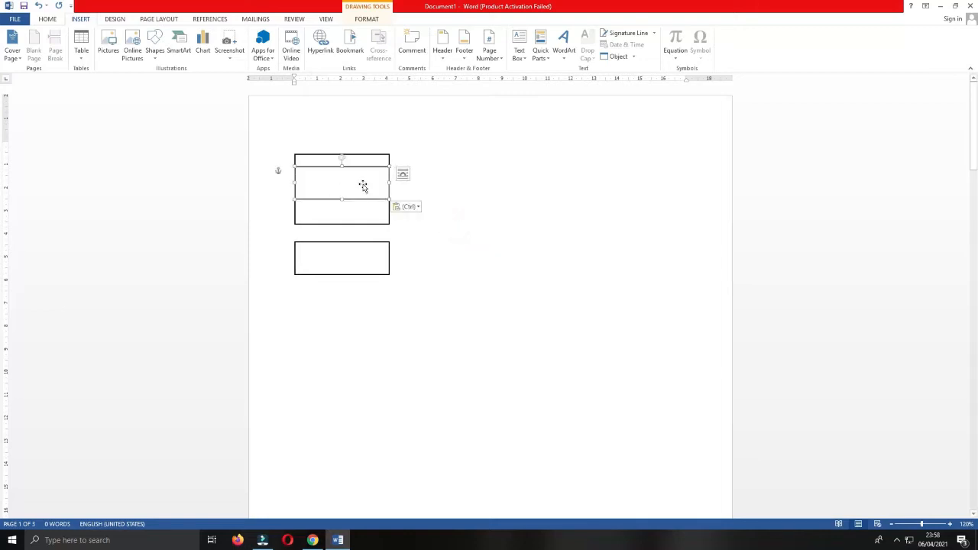
Arrange the copies: one level with and right of the original, one beneath that copy, and the lowest shifted slightly right.
left_click(337, 181)
left_click_drag(365, 181, 474, 163)
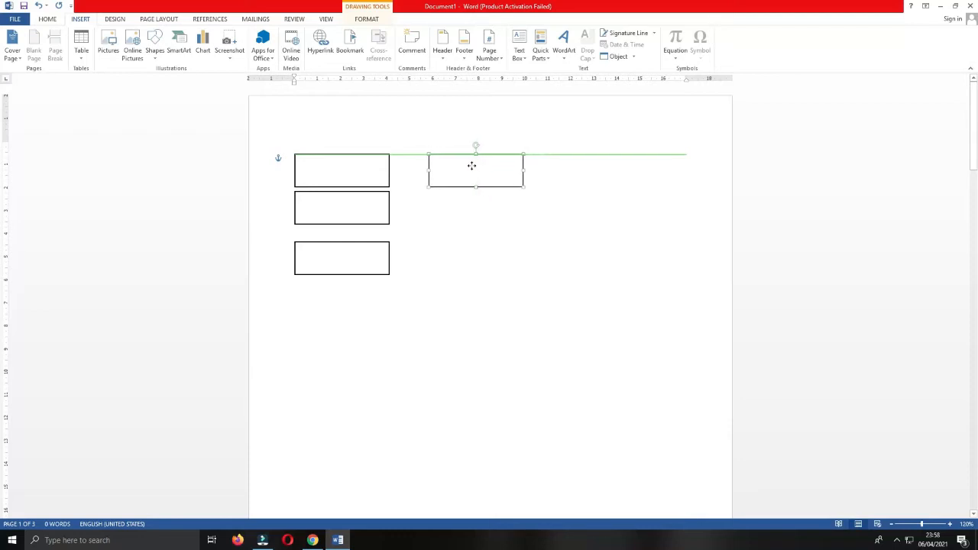
left_click_drag(356, 210, 478, 208)
left_click(339, 257)
left_click_drag(362, 259, 345, 244)
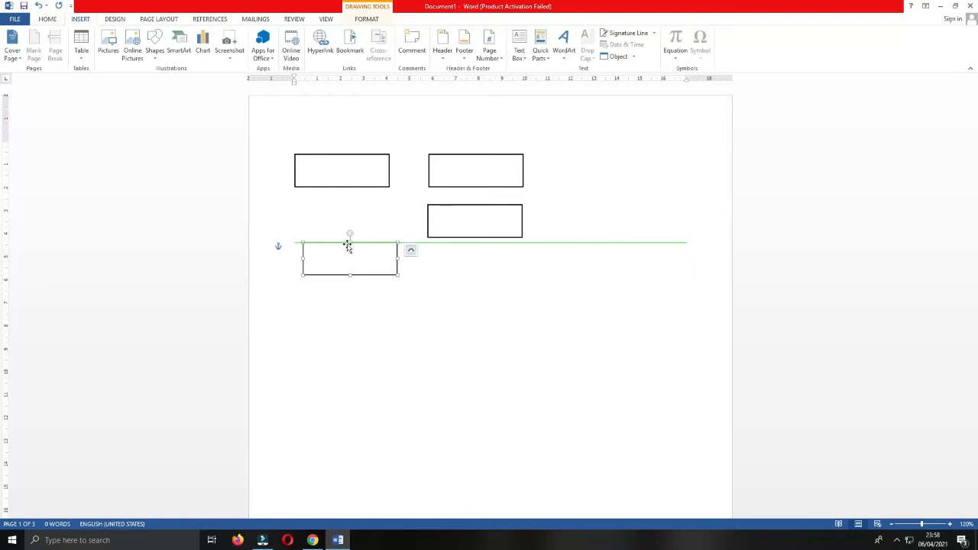
Paste another rectangle copy and move it to the right end of the lowest row, level with the lower-left rectangle.
right_click(465, 260)
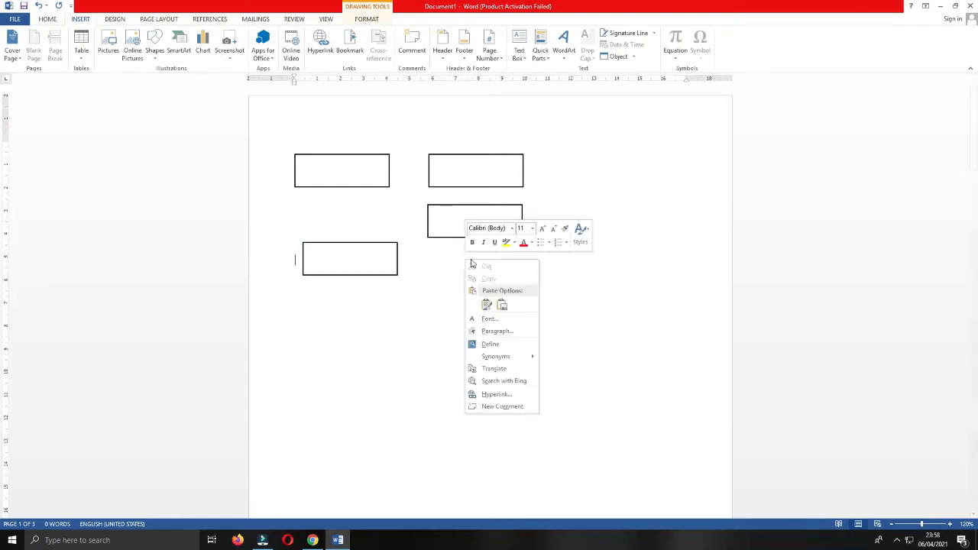
left_click(485, 305)
mouse_move(371, 270)
left_mouse_down()
mouse_move(622, 260)
mouse_move(604, 253)
left_mouse_up()
left_click(557, 334)
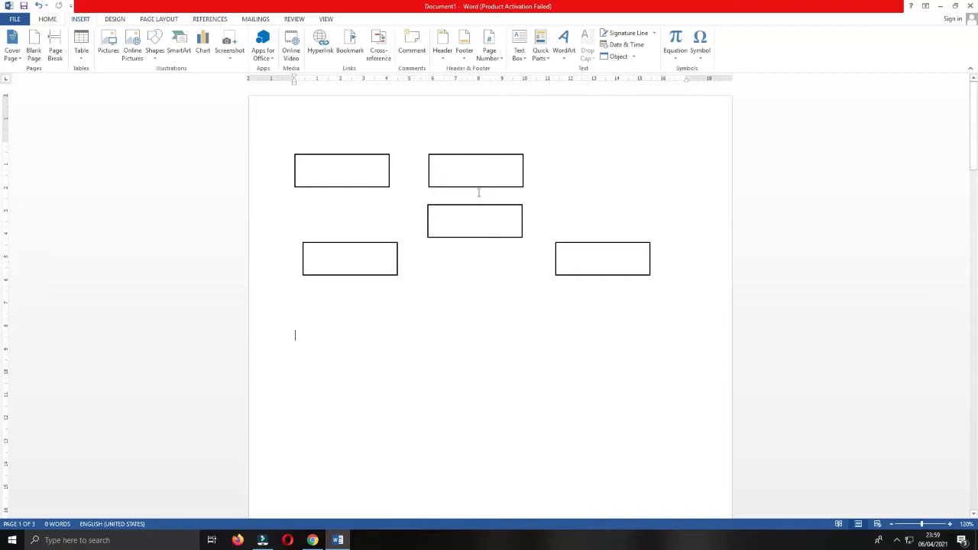
Connect the two top-row rectangles with a horizontal line about 1,74 cm long and apply the black line style.
left_click(334, 170)
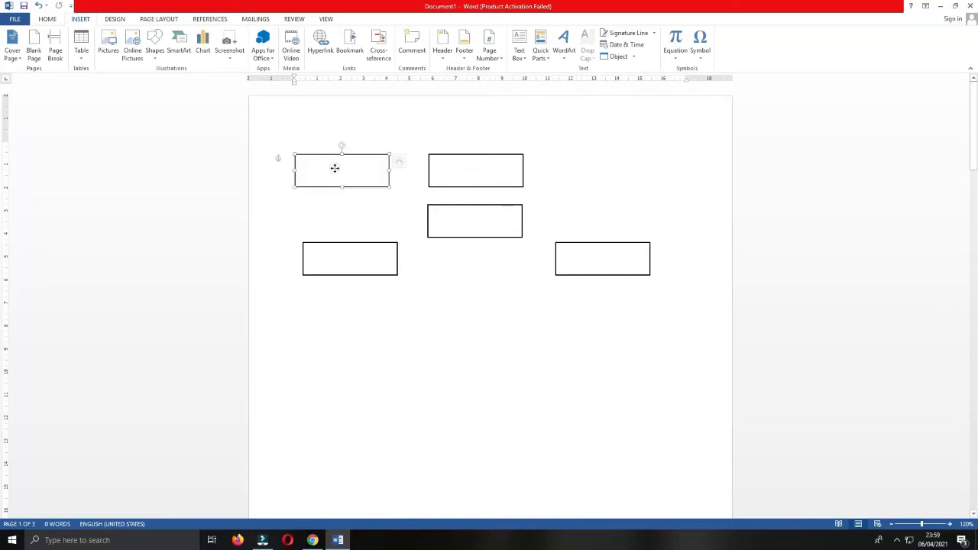
left_click(449, 171)
left_click(155, 44)
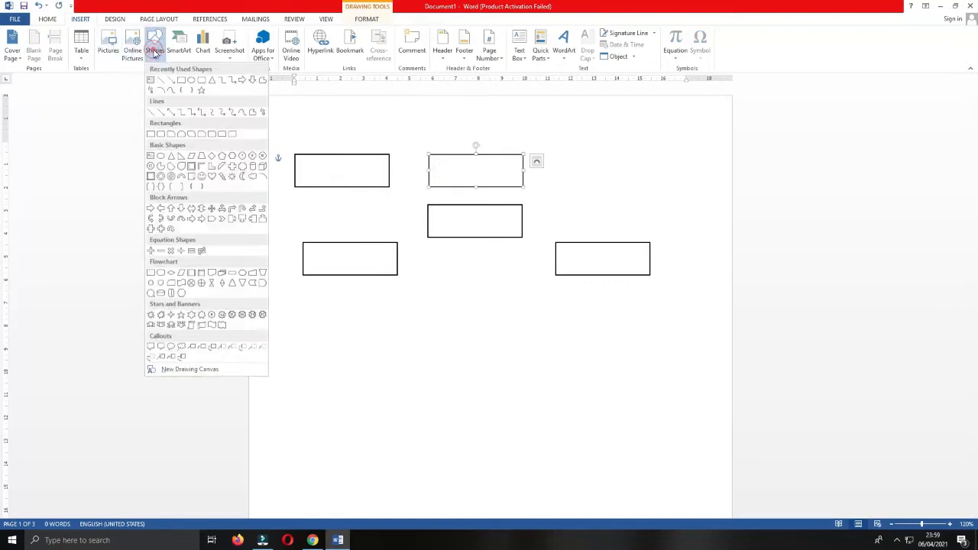
left_click(160, 78)
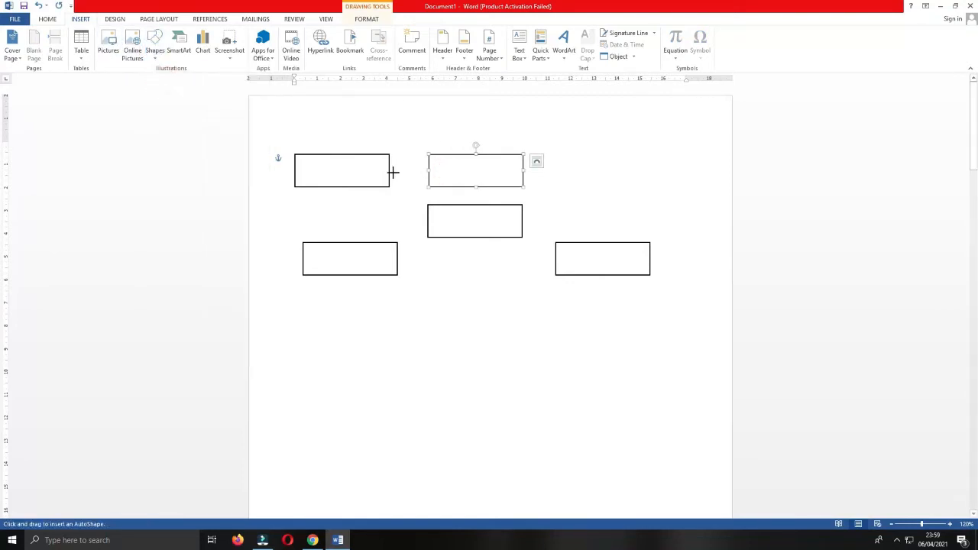
left_click_drag(389, 170, 429, 169)
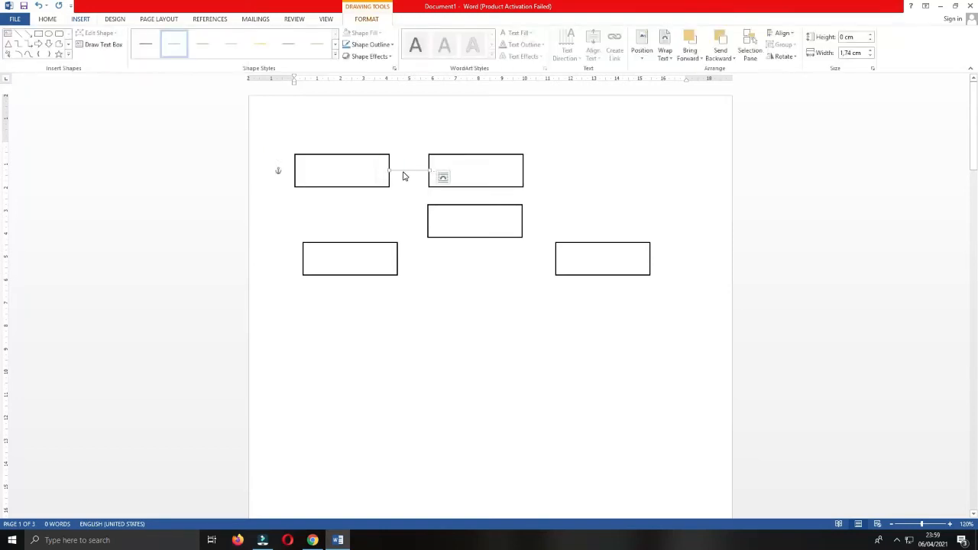
left_click(149, 52)
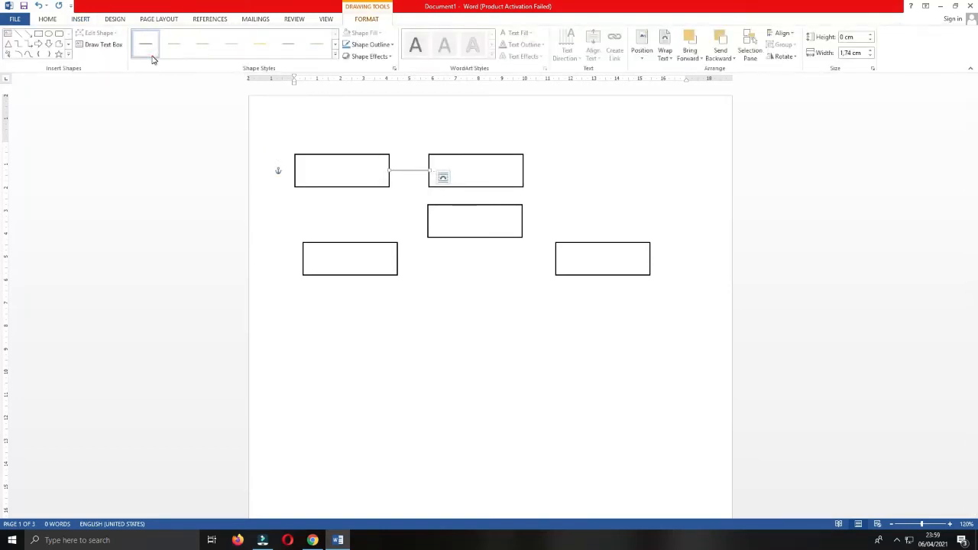
left_click(442, 263)
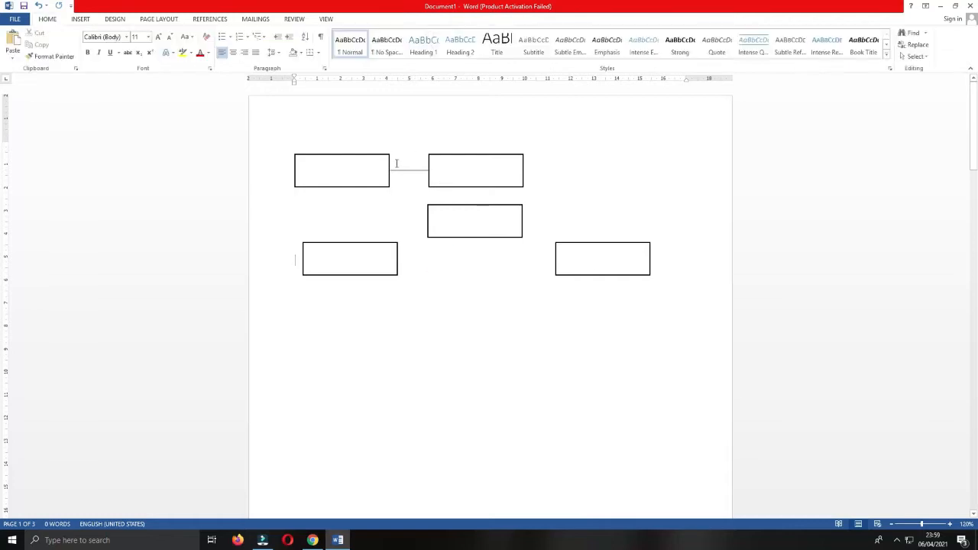
Connect the two rectangles of the lowest row with a line about 6,87 cm long and apply the black line style.
left_click(80, 19)
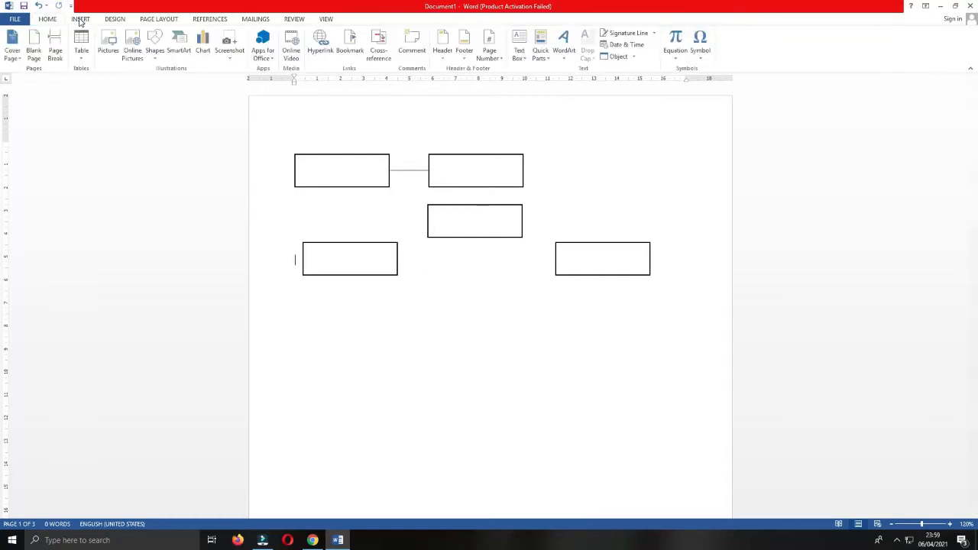
left_click(155, 52)
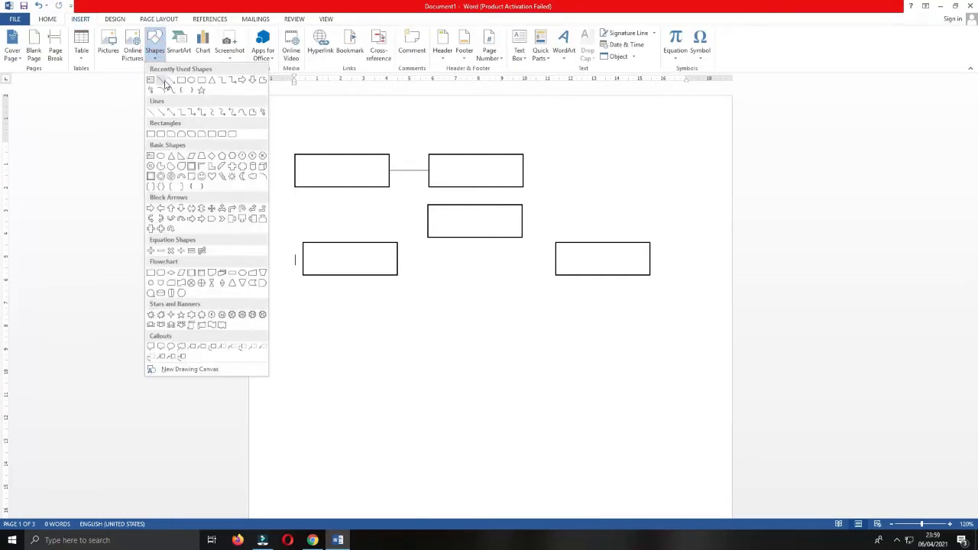
left_click(162, 82)
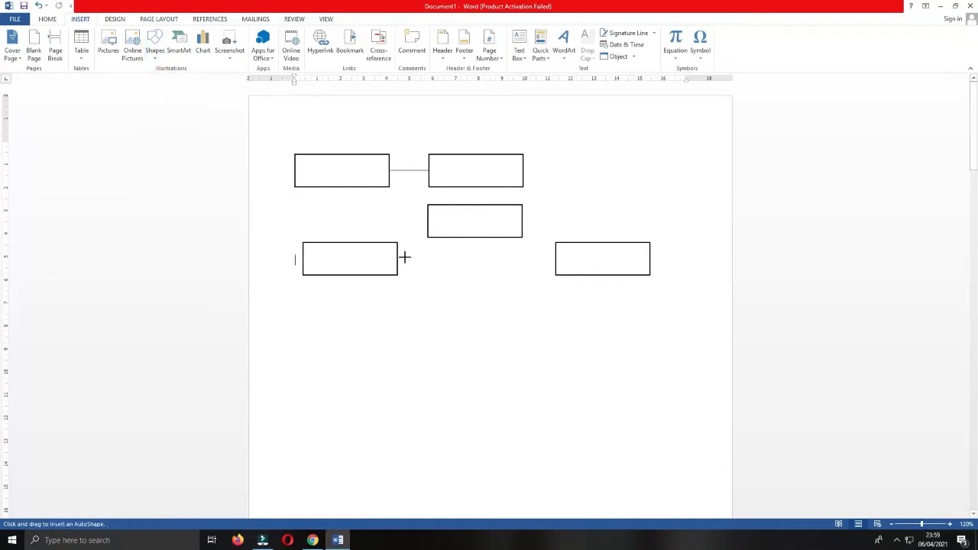
left_click_drag(397, 259, 490, 258)
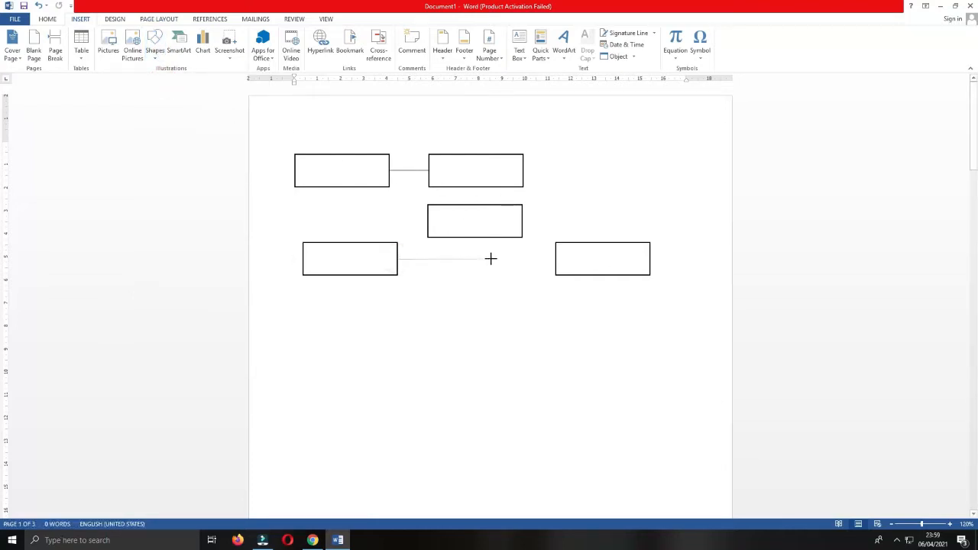
left_click_drag(556, 259, 556, 260)
left_click(149, 51)
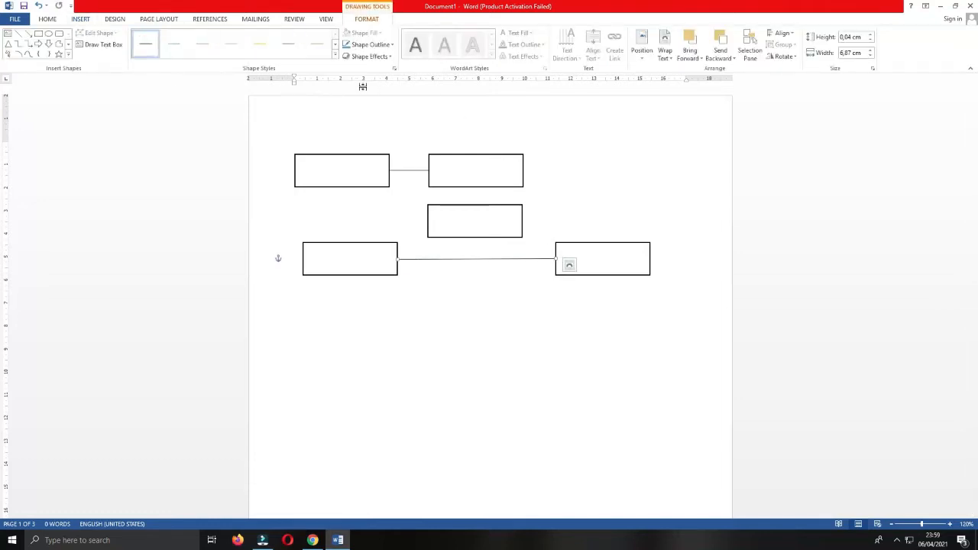
Draw a vertical line about 0,73 cm long from the upper-right rectangle to the one beneath it, in the black line style.
left_click(81, 19)
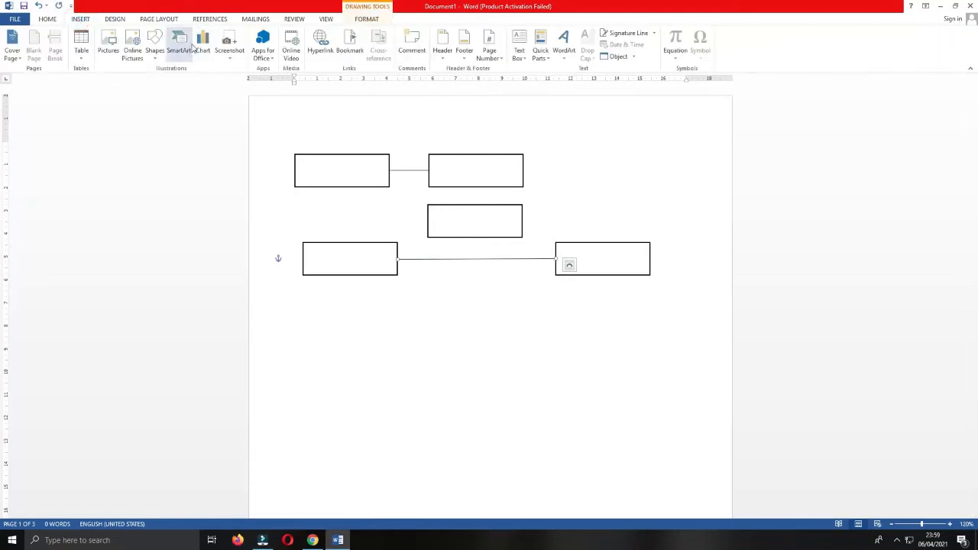
left_click(156, 56)
left_click(161, 80)
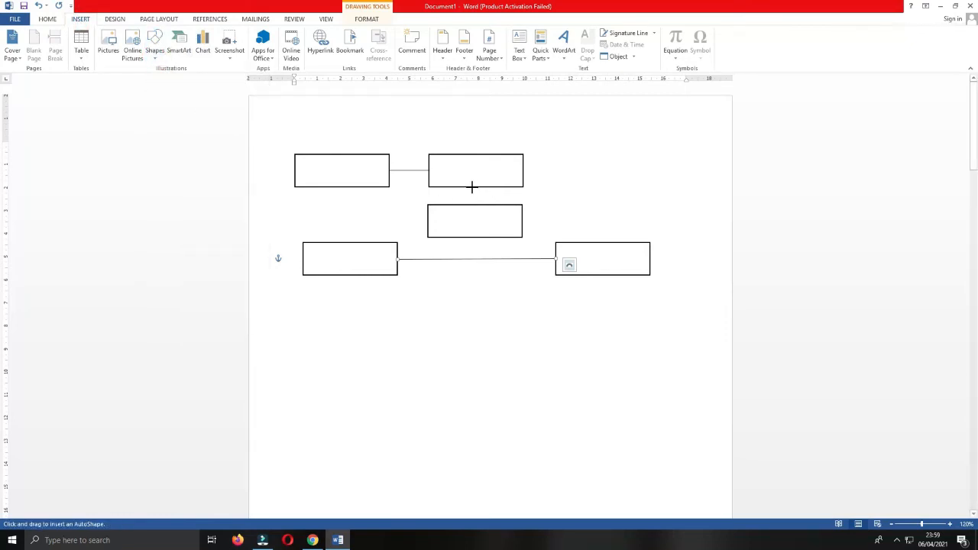
left_click_drag(472, 187, 471, 196)
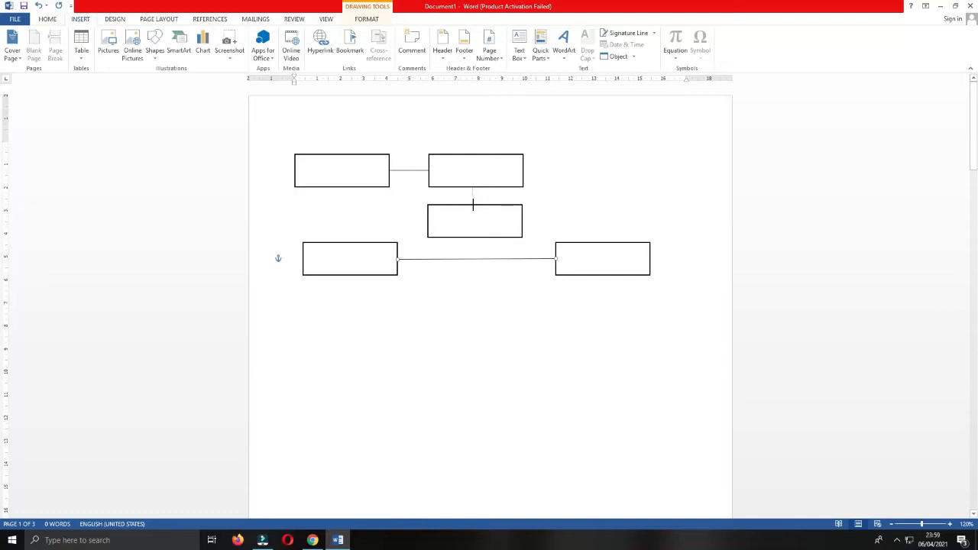
left_click_drag(473, 205, 472, 204)
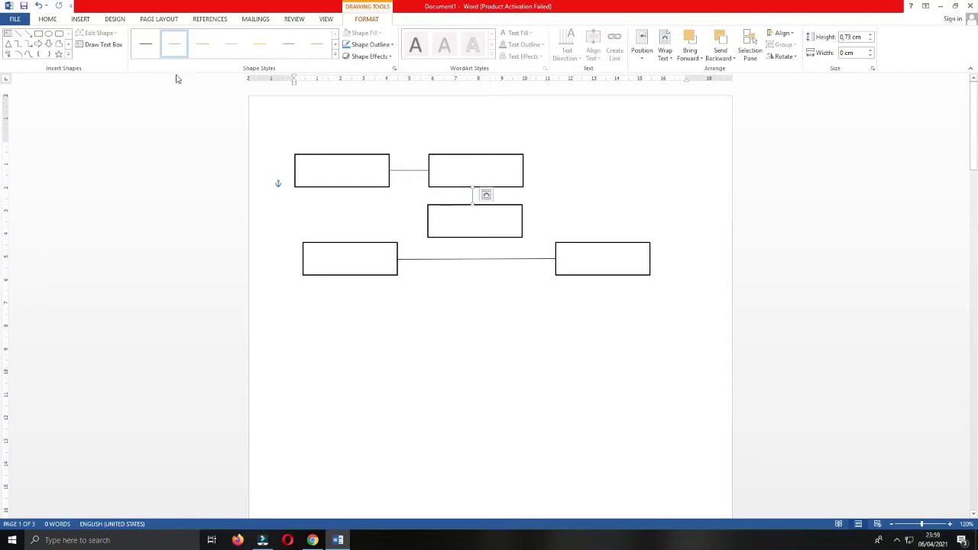
left_click(145, 46)
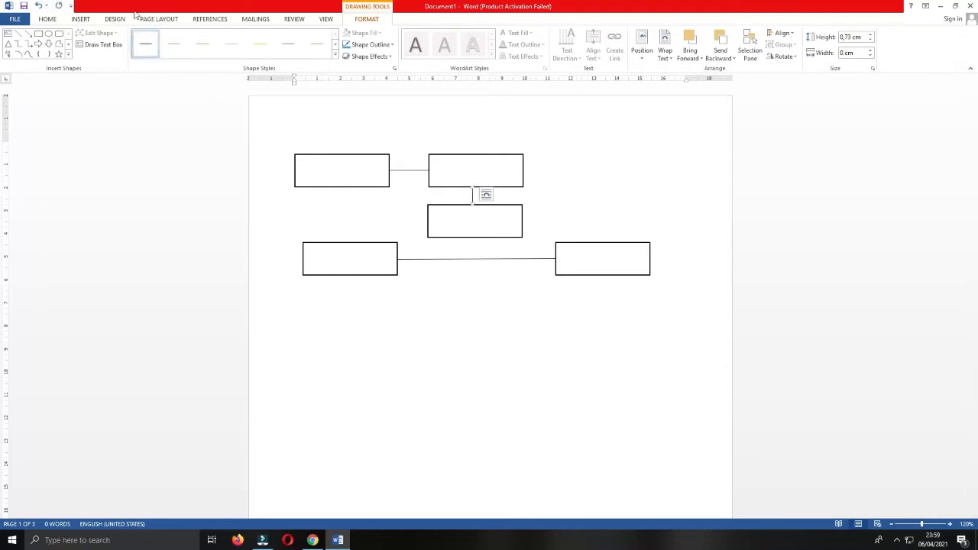
Draw a line about 0,95 cm long from the middle rectangle down to the lowest row's connecting line, in the black line style.
left_click(79, 19)
left_click(152, 53)
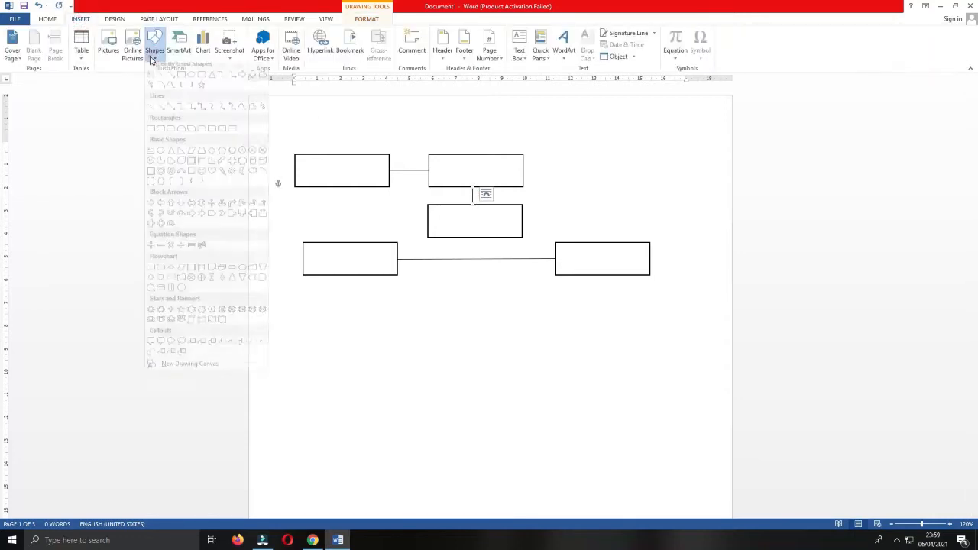
left_click(161, 74)
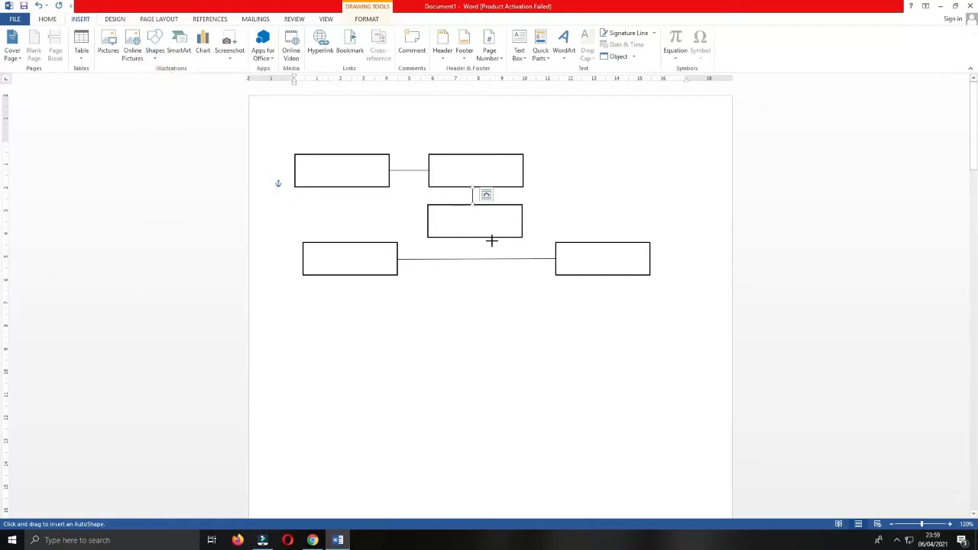
left_click_drag(472, 238, 472, 255)
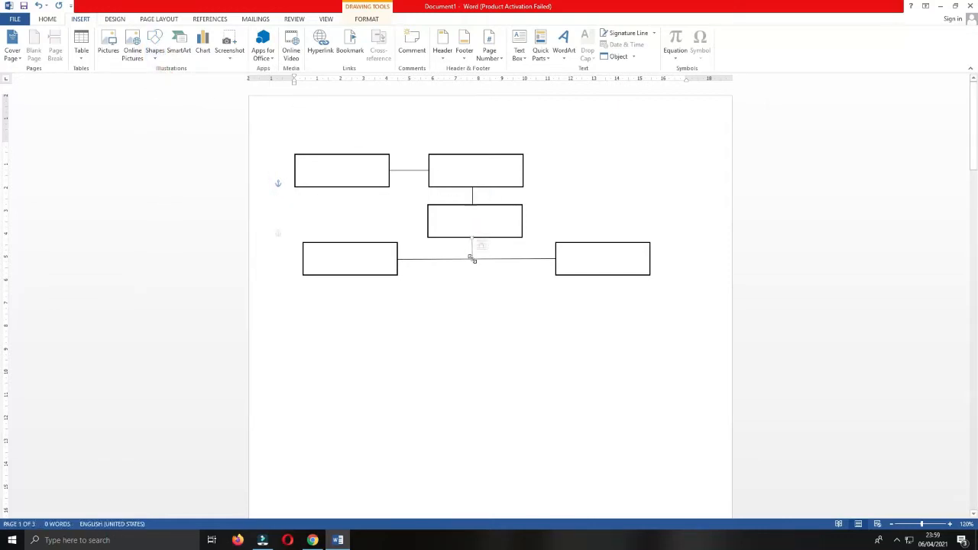
left_click(149, 47)
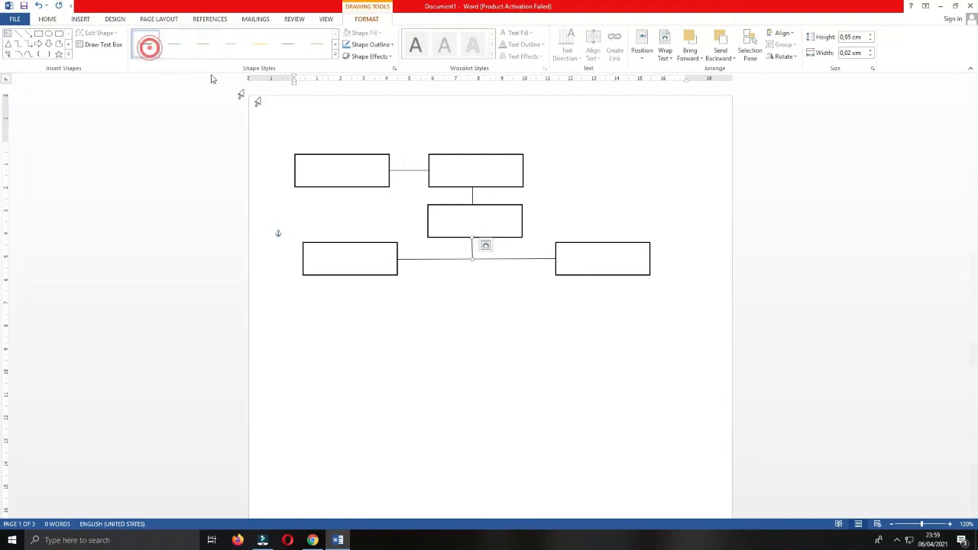
left_click(481, 300)
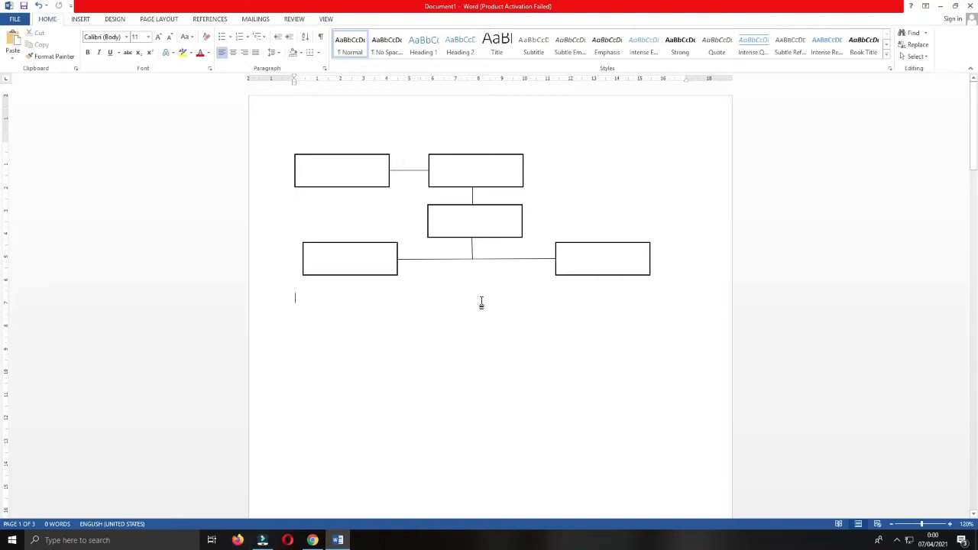
left_click(334, 171)
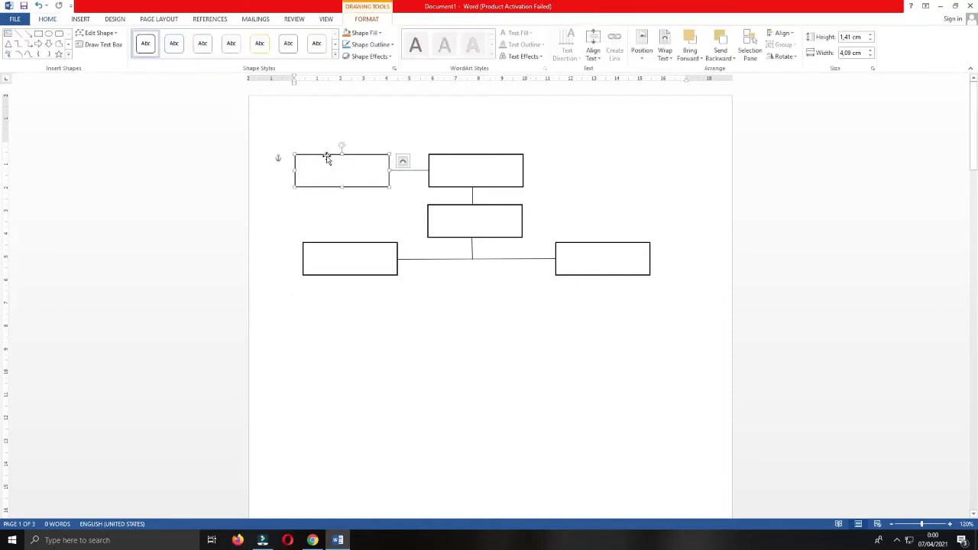
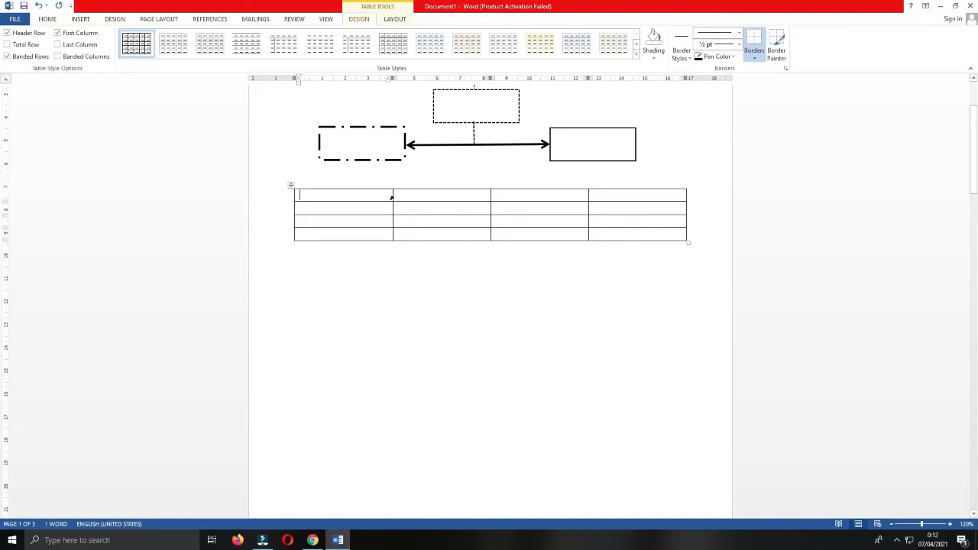
Narrow the table by moving its four columns' right borders to about 1, 6,5, 10,3 and 13,5 cm on the ruler.
left_click_drag(392, 196, 317, 195)
left_click_drag(490, 196, 445, 196)
left_click_drag(588, 196, 531, 196)
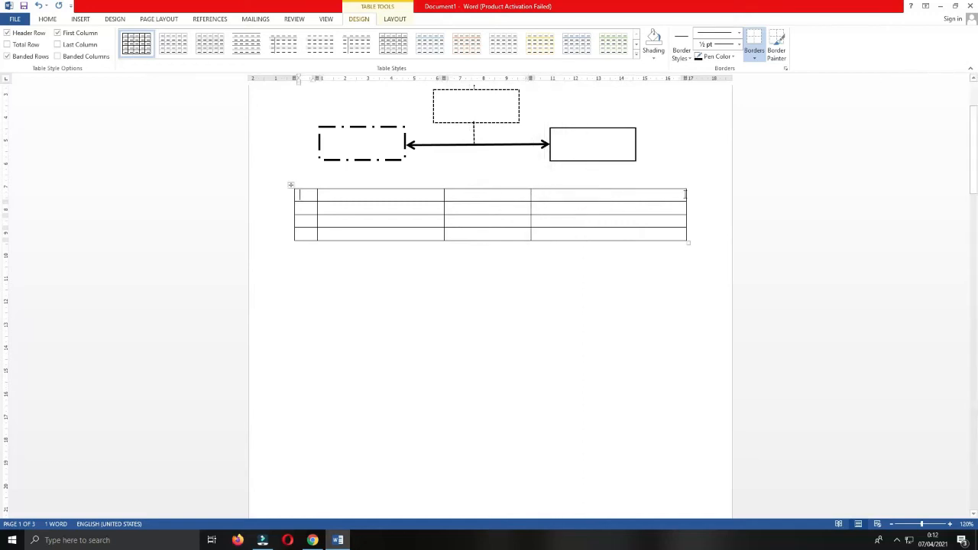
left_click_drag(684, 195, 608, 197)
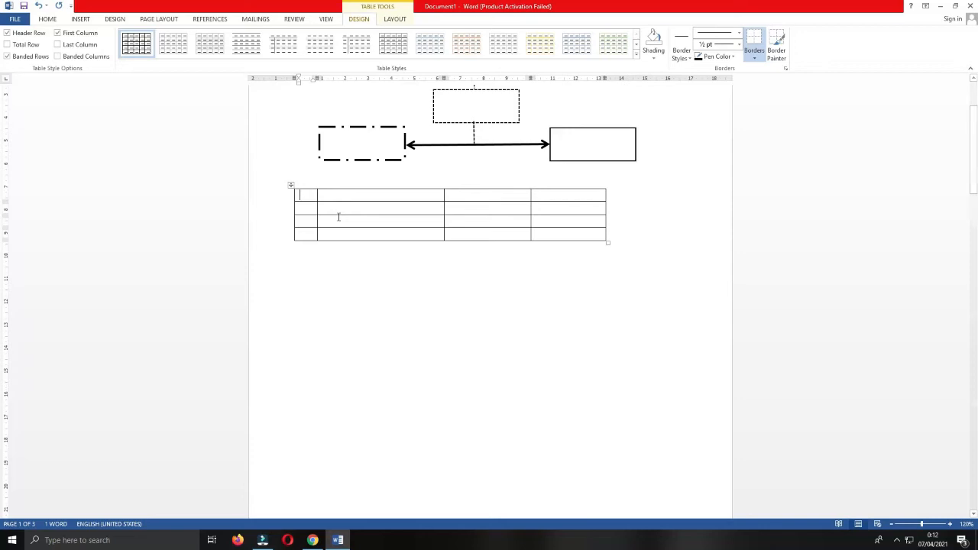
Fill the table's header row with the headings NO, NAMA PESERTA, MAPEL and NILAI.
type("NO")
key("Tab")
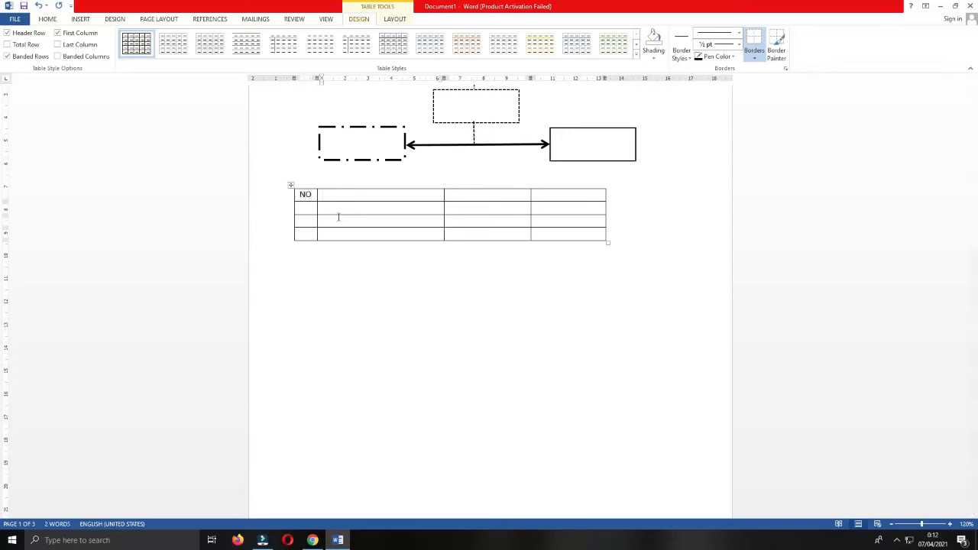
type("NAMA PESERTA")
key("Tab")
type("MAPEL")
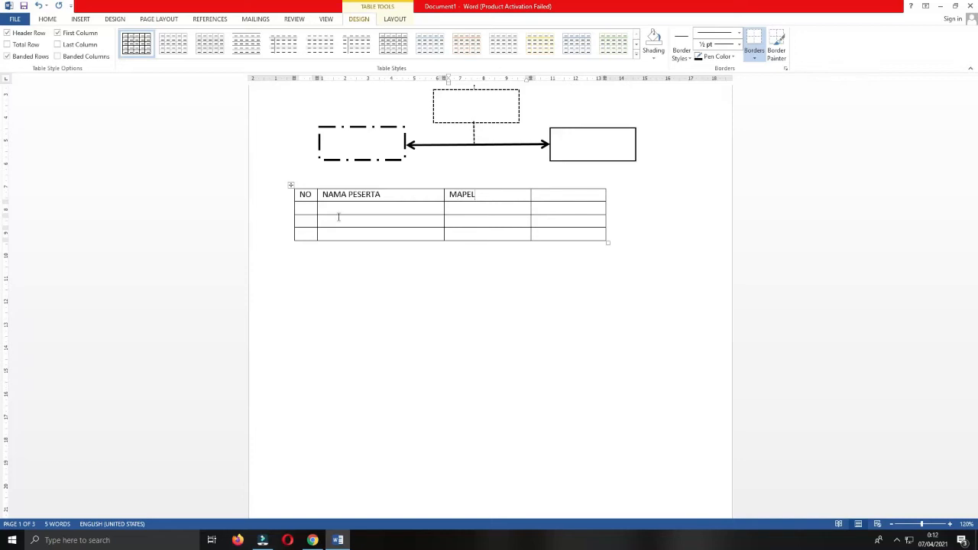
key("Tab")
type("NILAI")
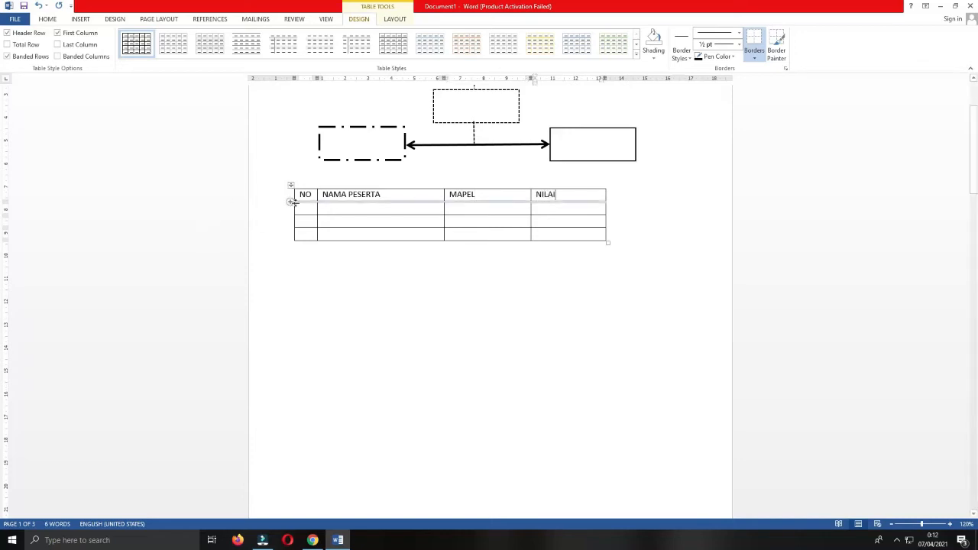
Number the three rows below the header 1, 2 and 3 in the NO column.
left_click(305, 210)
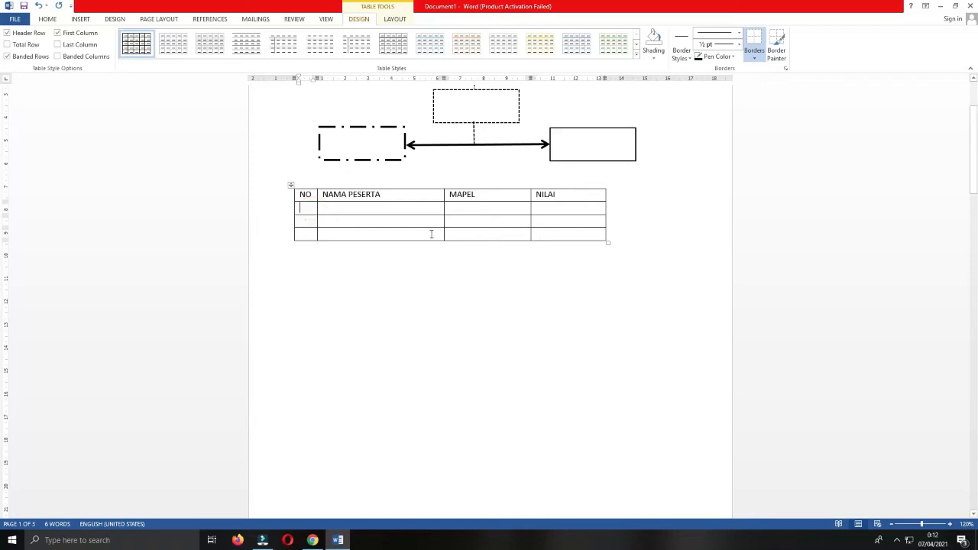
type("1")
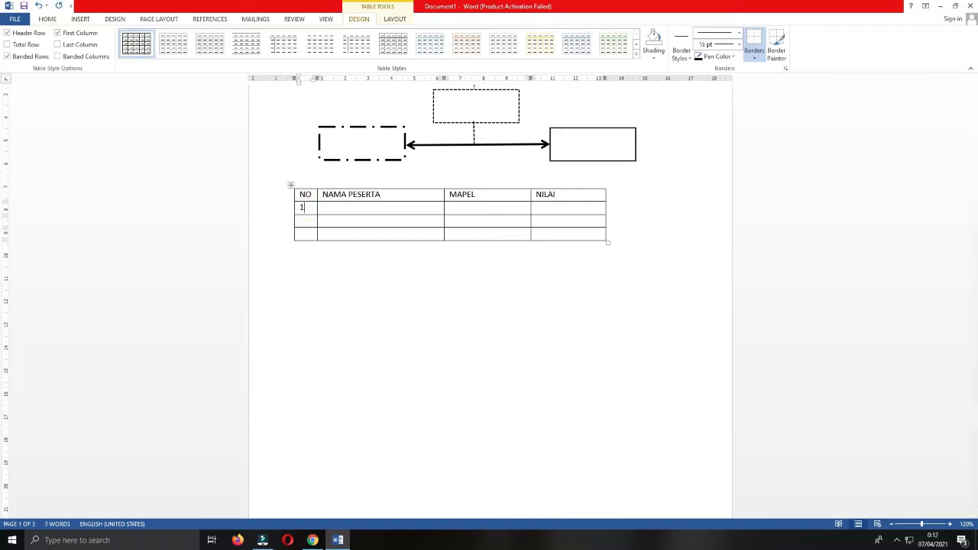
key("Down")
type("2")
type("3")
Append two rows to the end of the table and number them 4 and 5 in the NO column.
left_click(551, 233)
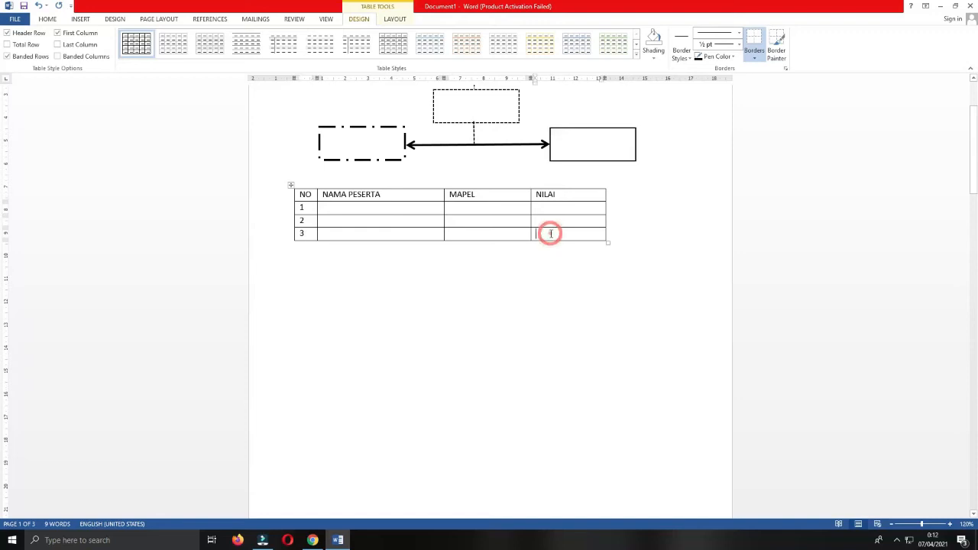
key("Tab")
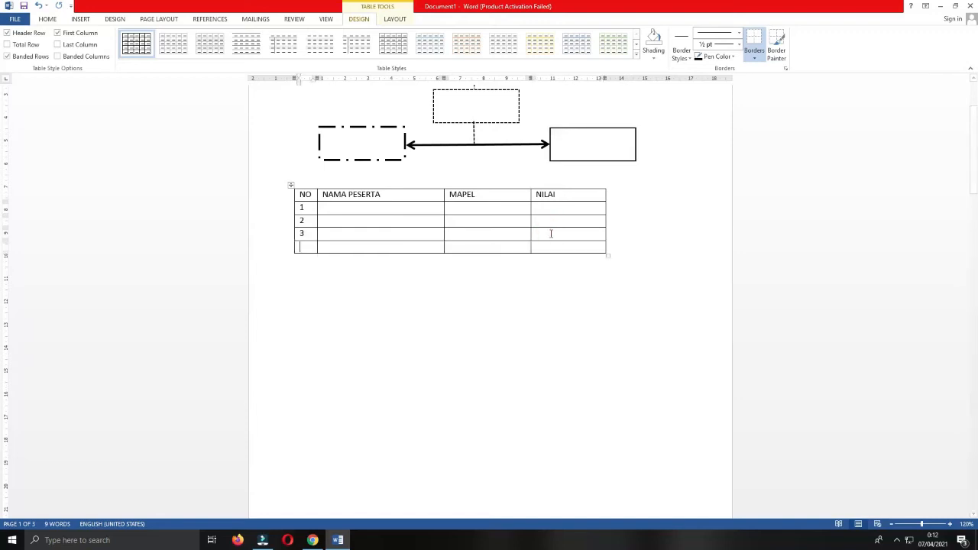
left_click(548, 247)
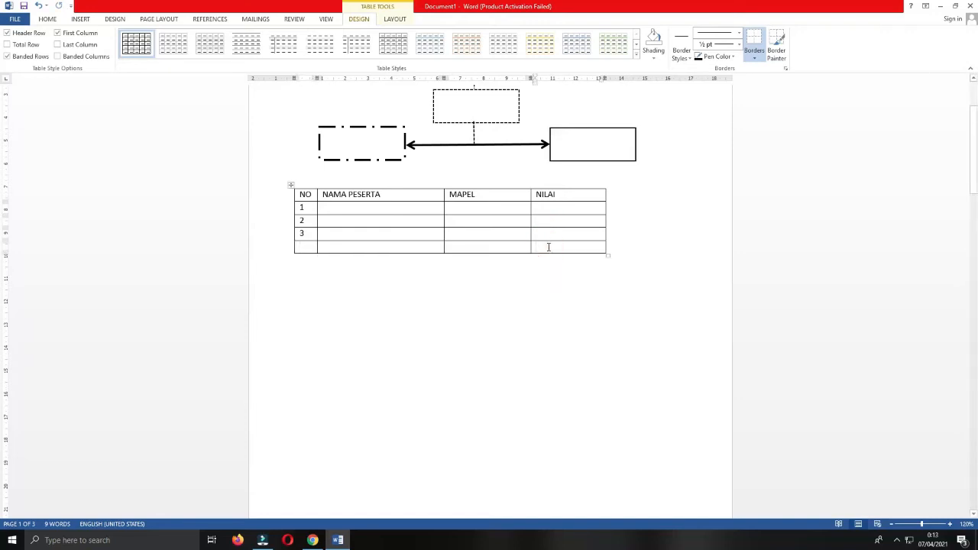
key("Tab")
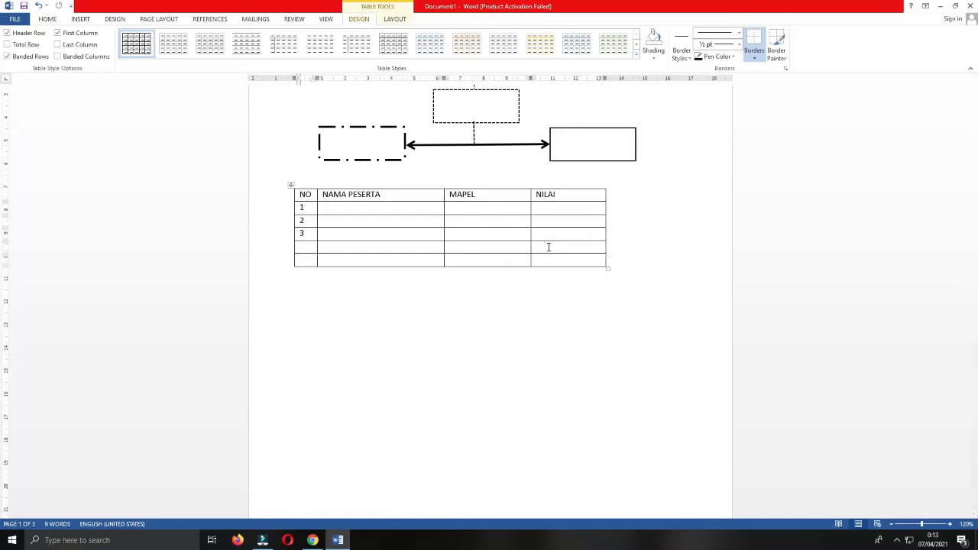
left_click(314, 245)
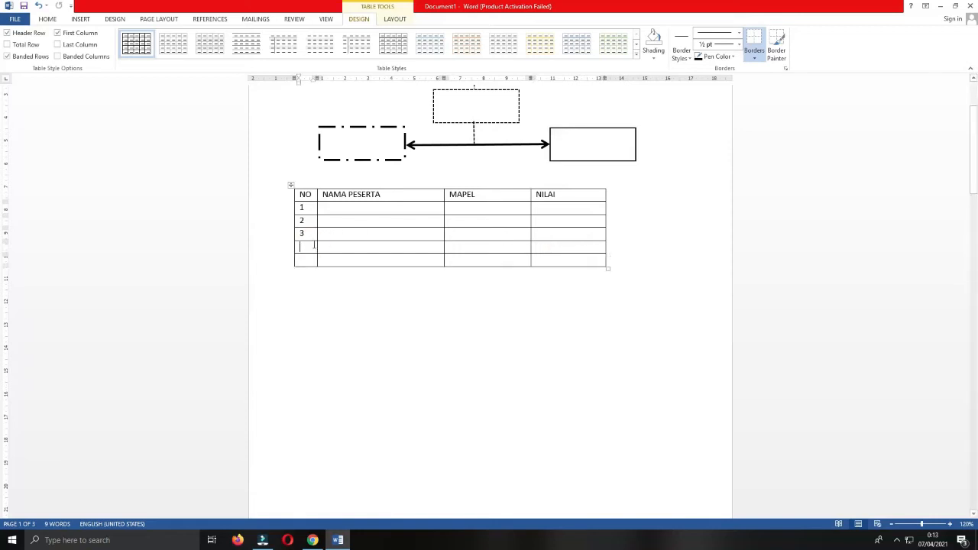
type("4")
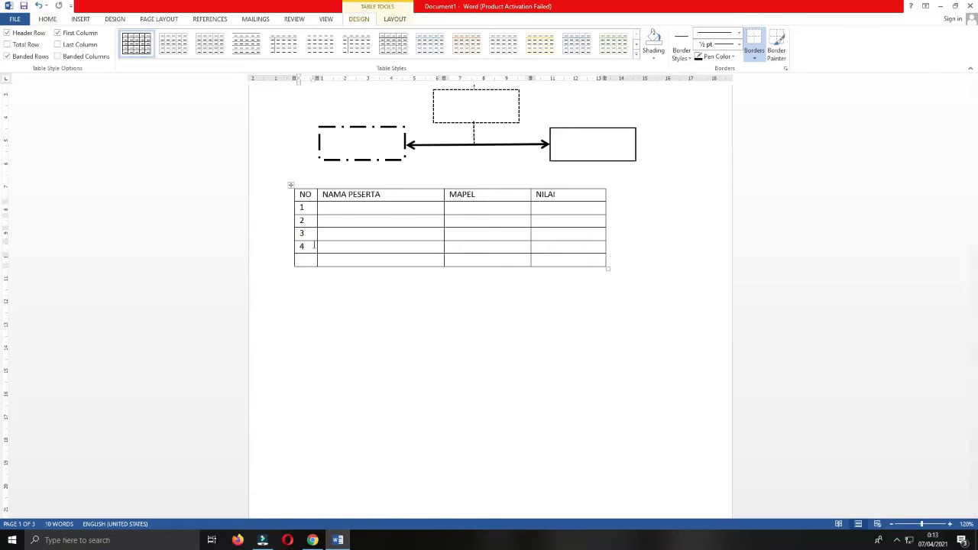
type("5")
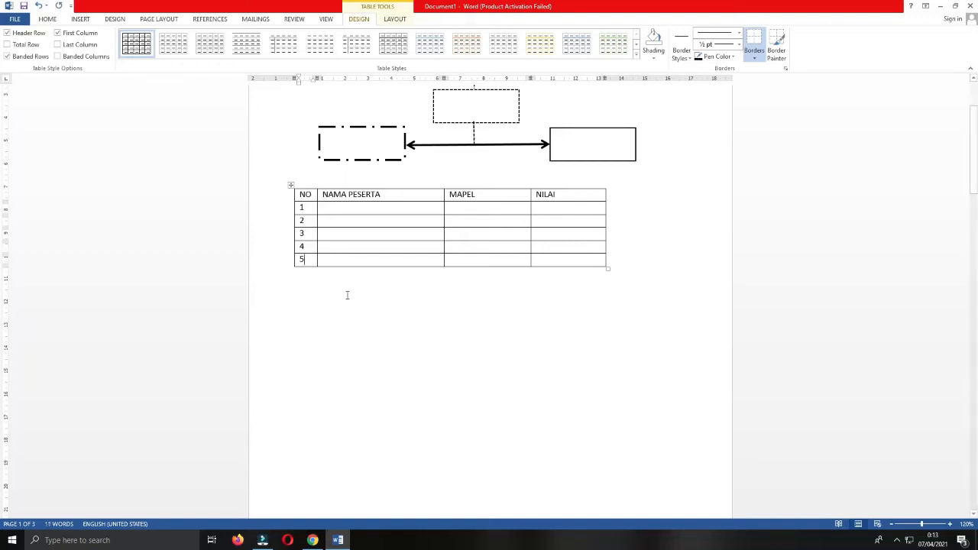
left_click(347, 295)
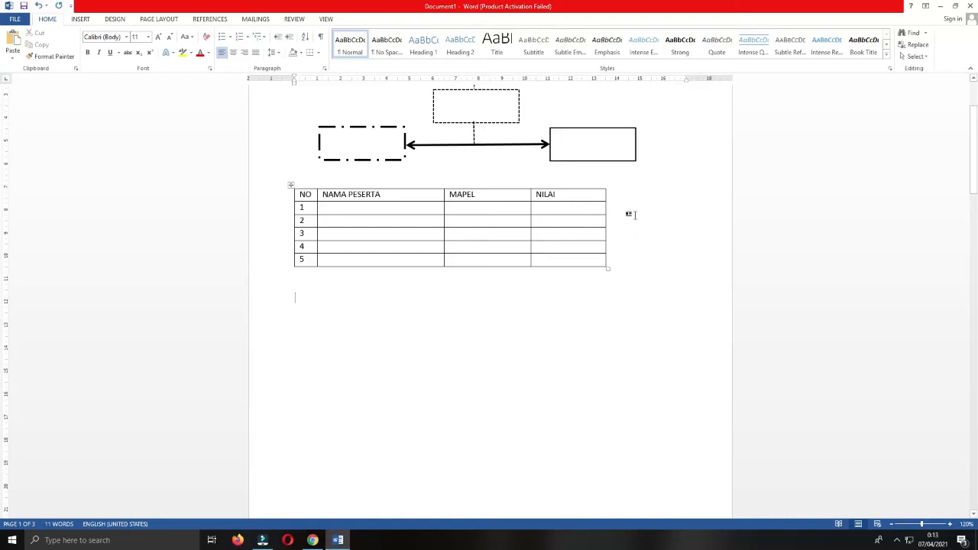
left_click(631, 217)
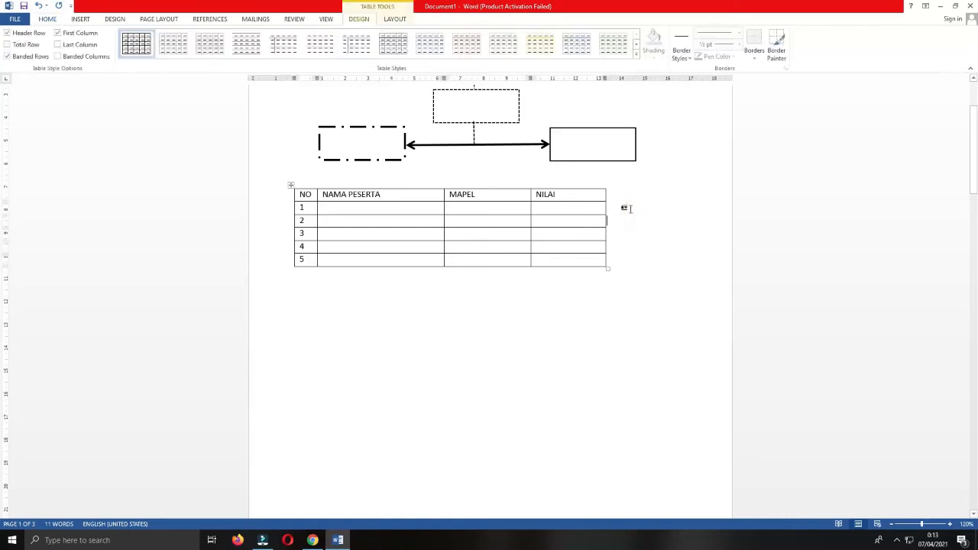
left_click(523, 324)
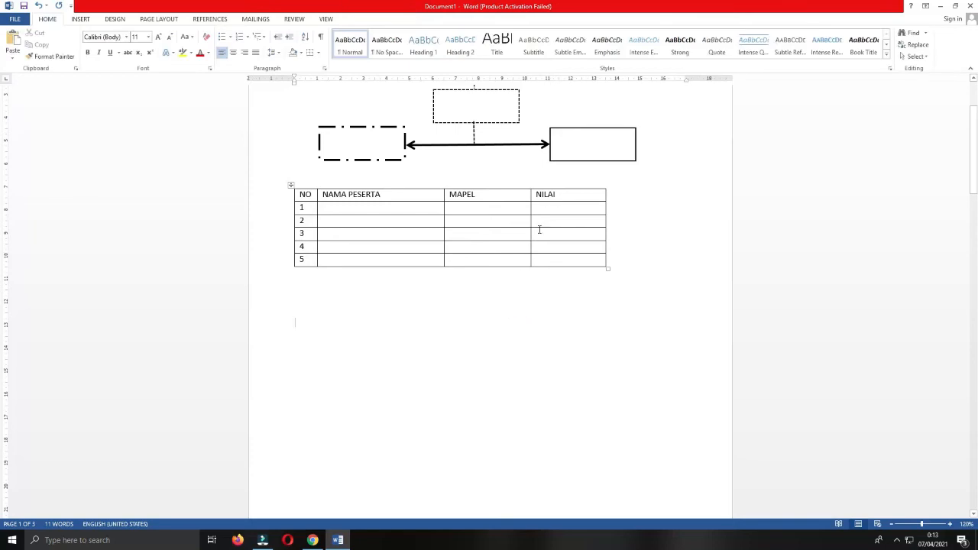
Insert an empty column to the right of the NILAI column.
left_click_drag(537, 196, 538, 263)
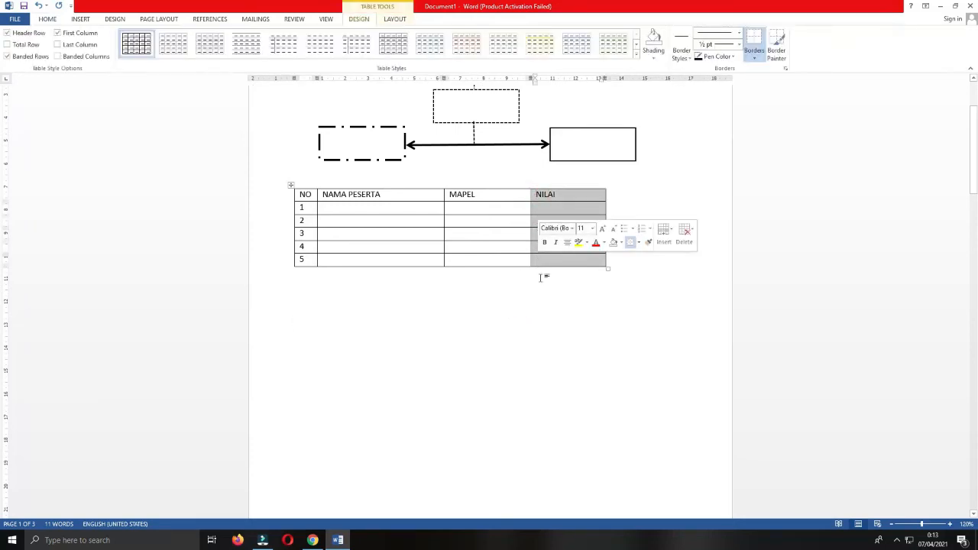
left_click(541, 299)
left_click_drag(555, 195, 555, 259)
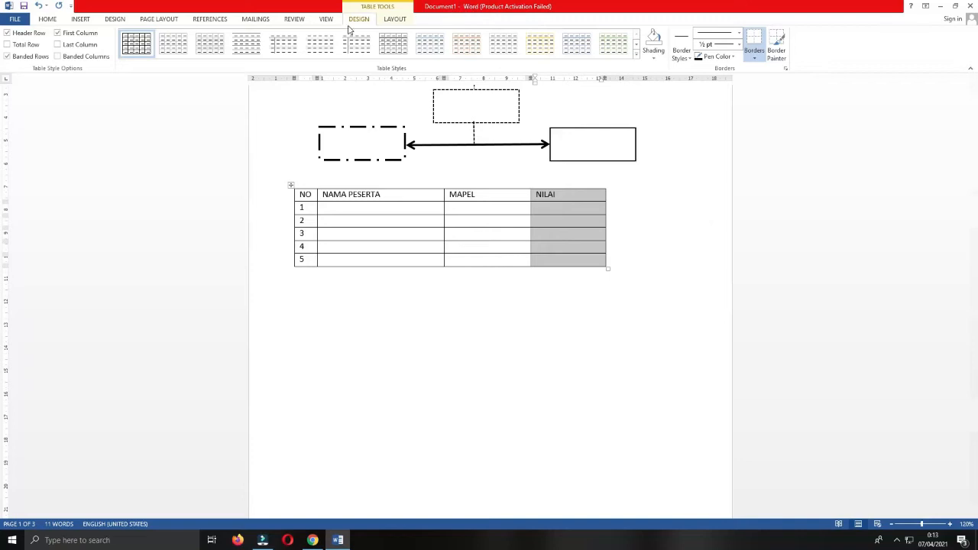
left_click(388, 21)
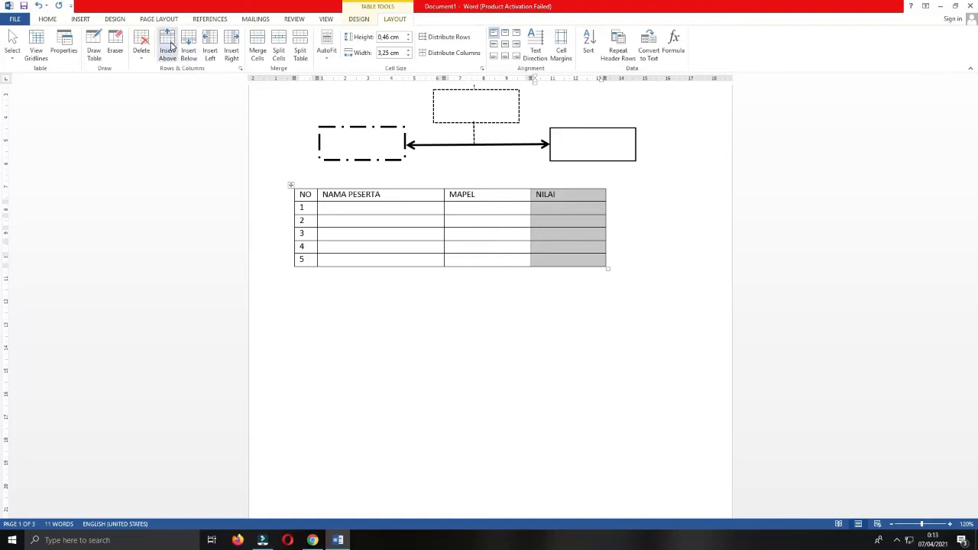
left_click(230, 51)
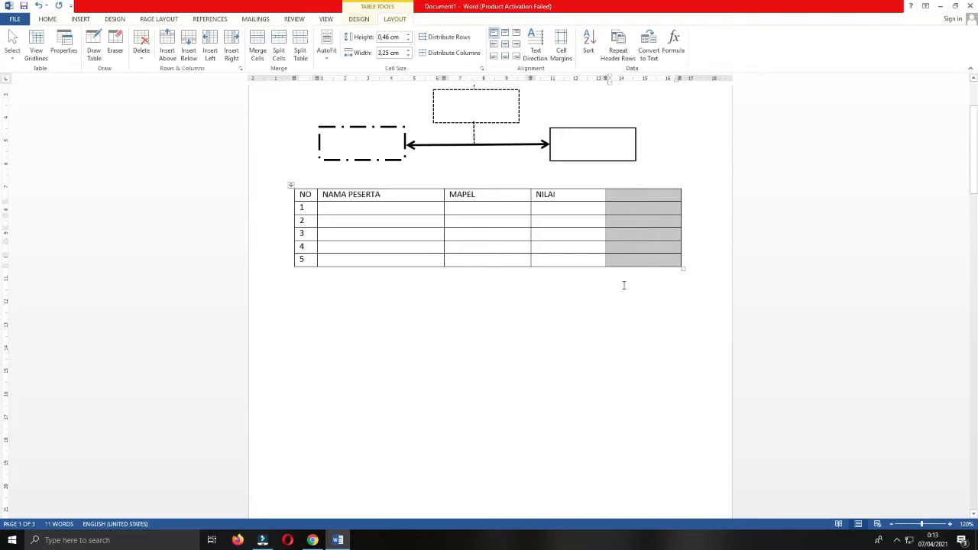
Delete the empty column to the right of NILAI.
left_click(622, 321)
left_click(631, 197)
left_click_drag(631, 196, 635, 265)
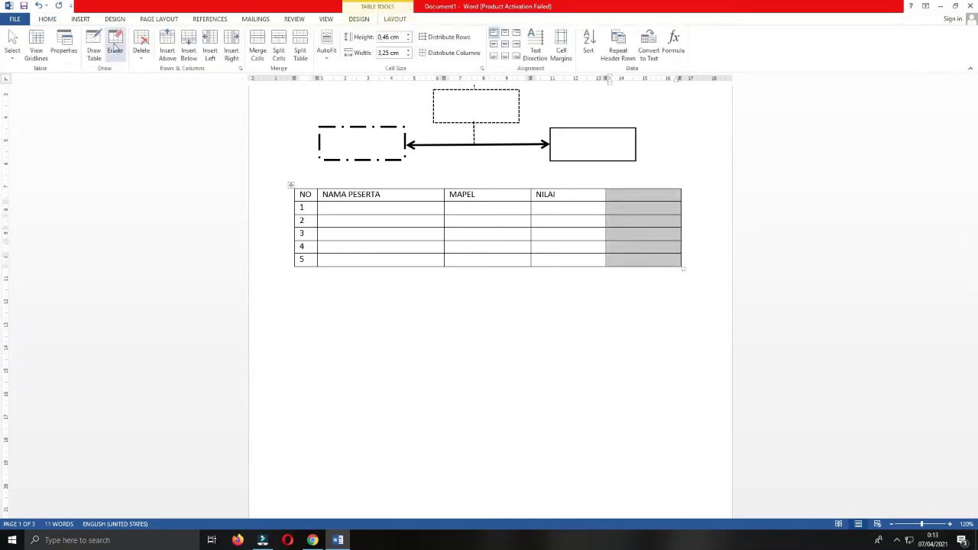
left_click(141, 52)
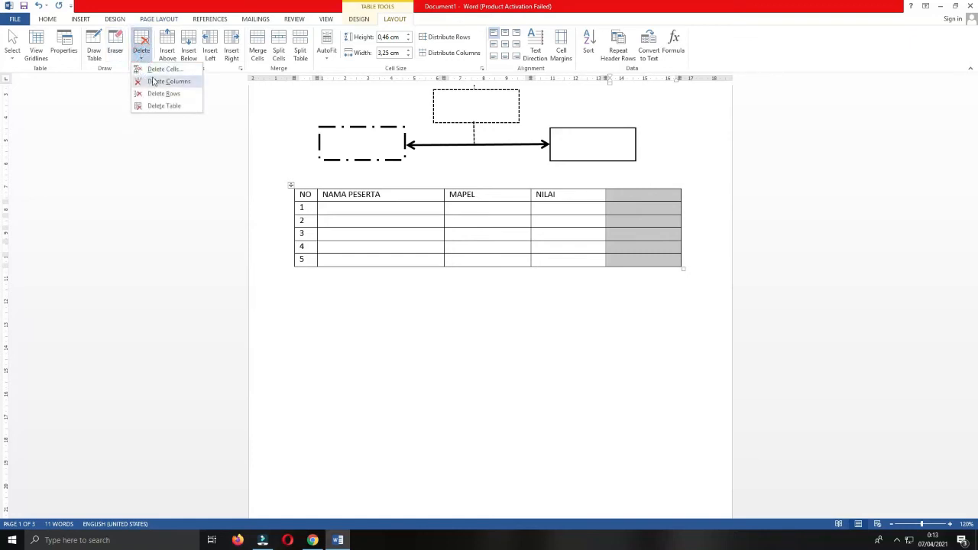
left_click(160, 81)
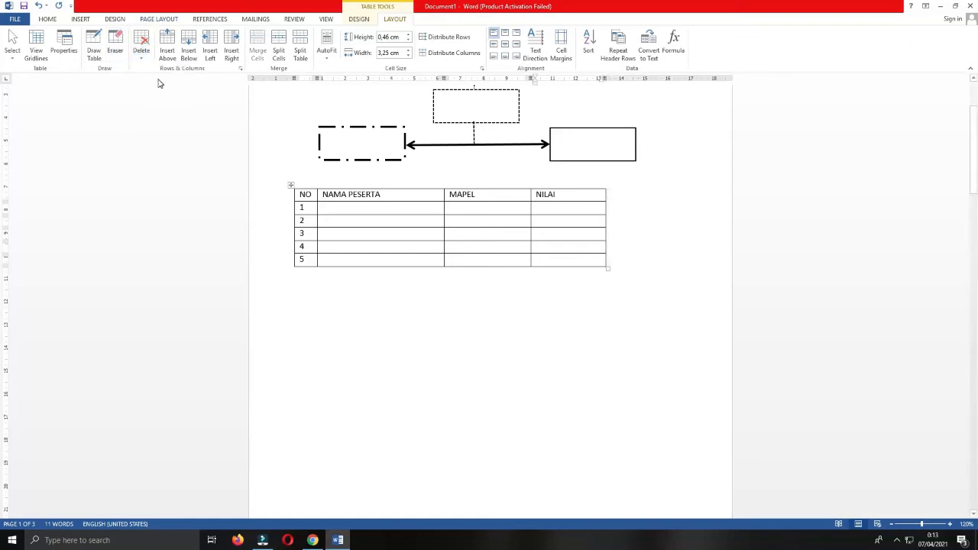
left_click(434, 296)
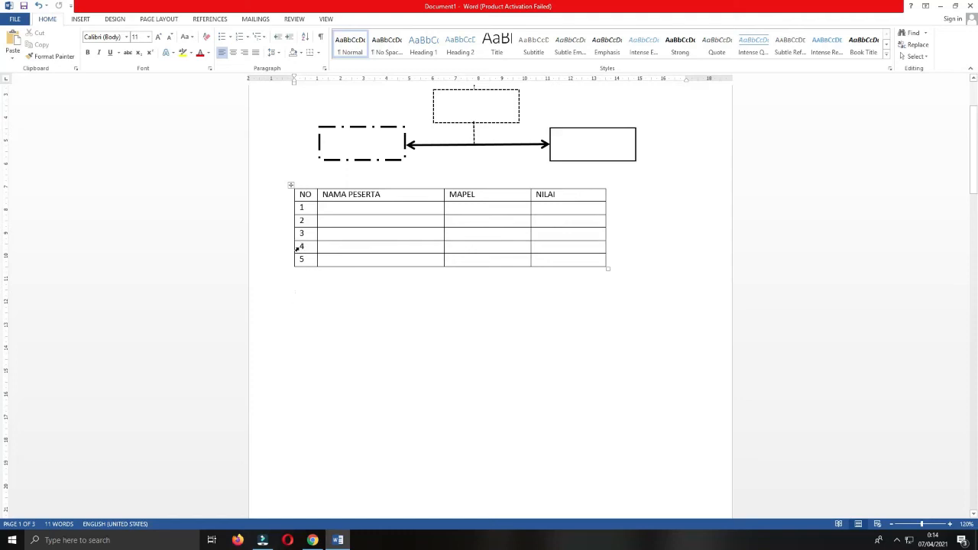
Delete the rows numbered 4 and 5 from the table.
left_click_drag(297, 247, 568, 262)
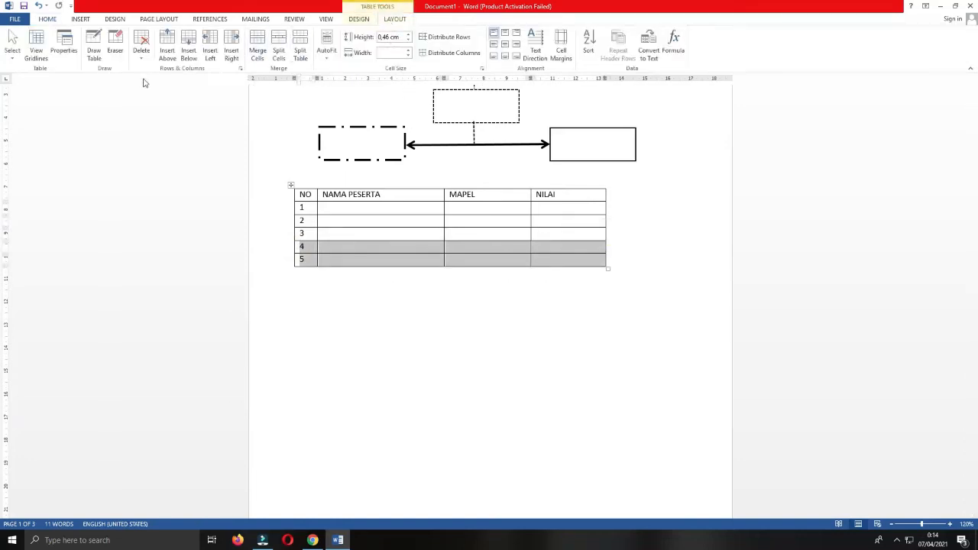
left_click(141, 51)
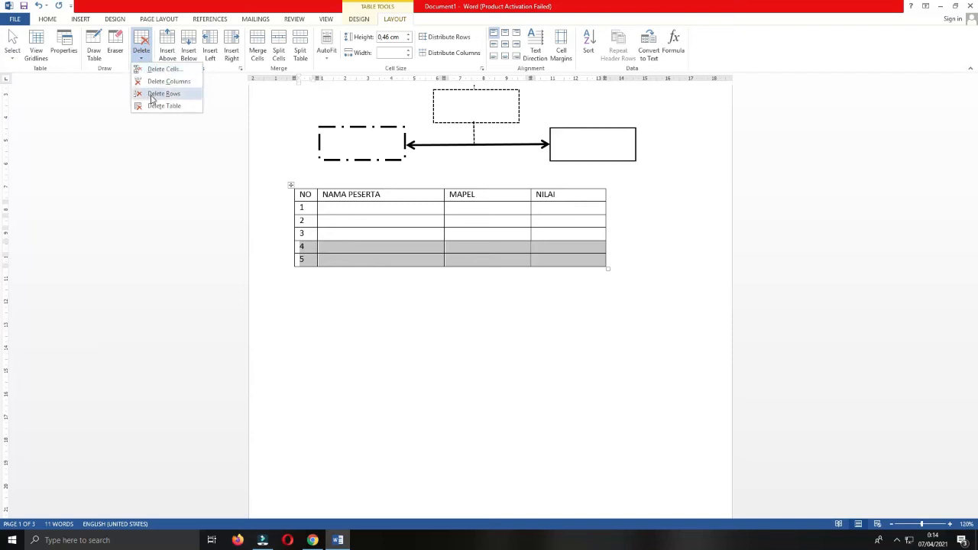
left_click(152, 95)
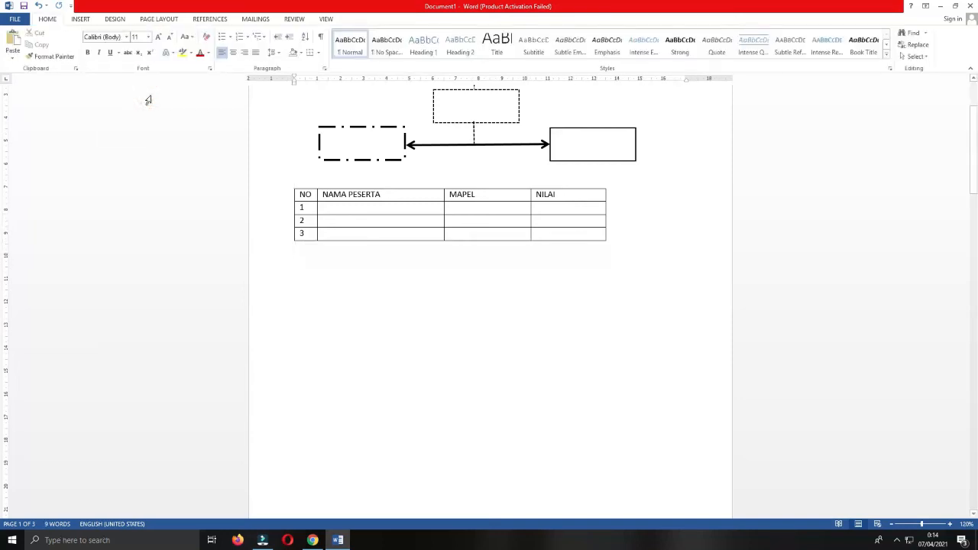
Undo the deletion of rows 4 and 5 and the earlier deletion of the empty last column.
key("ctrl+z")
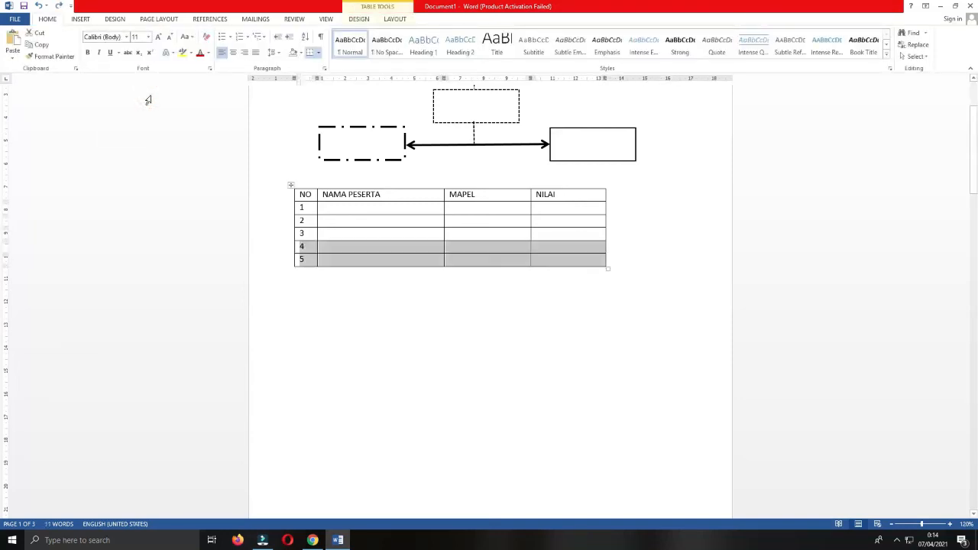
key("ctrl+z")
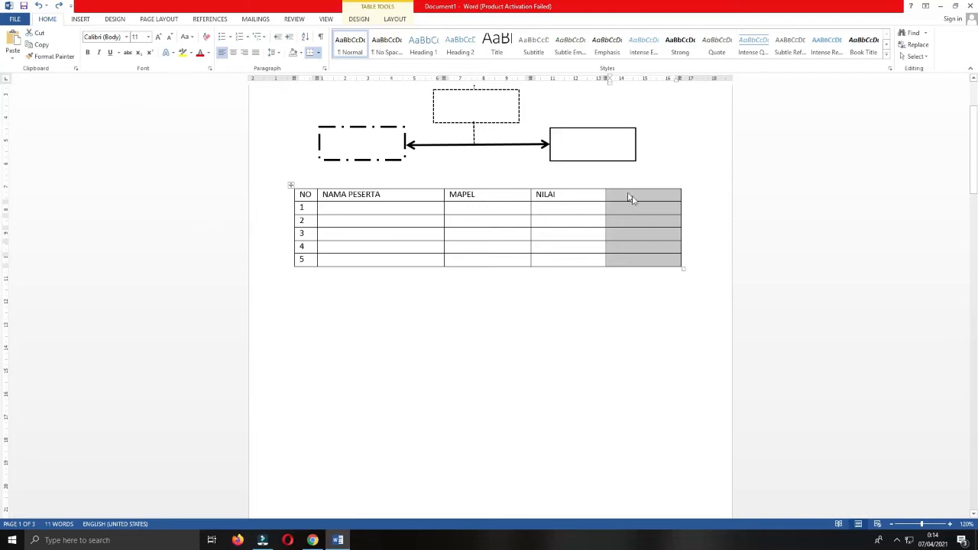
Remove the restored empty column after NILAI from the table again.
left_click(395, 19)
left_click(138, 49)
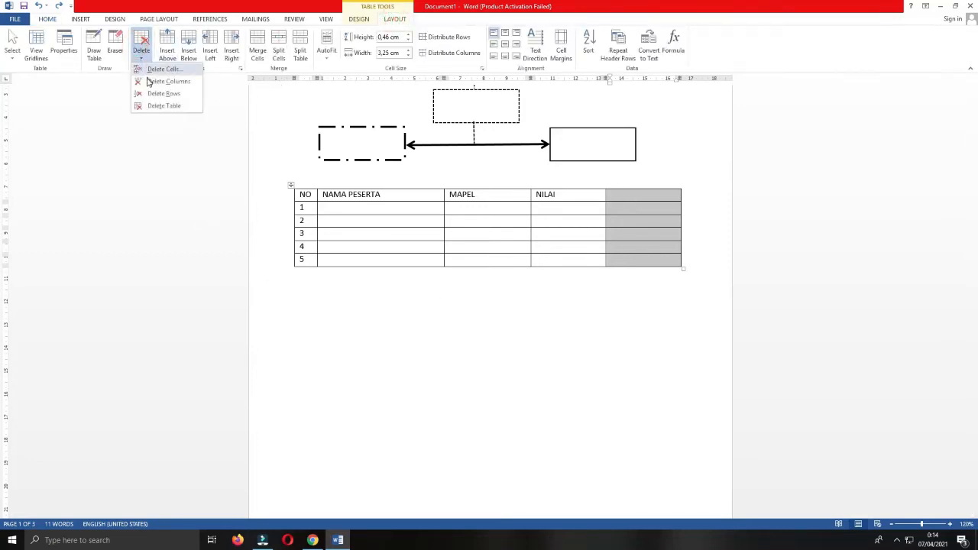
left_click(156, 77)
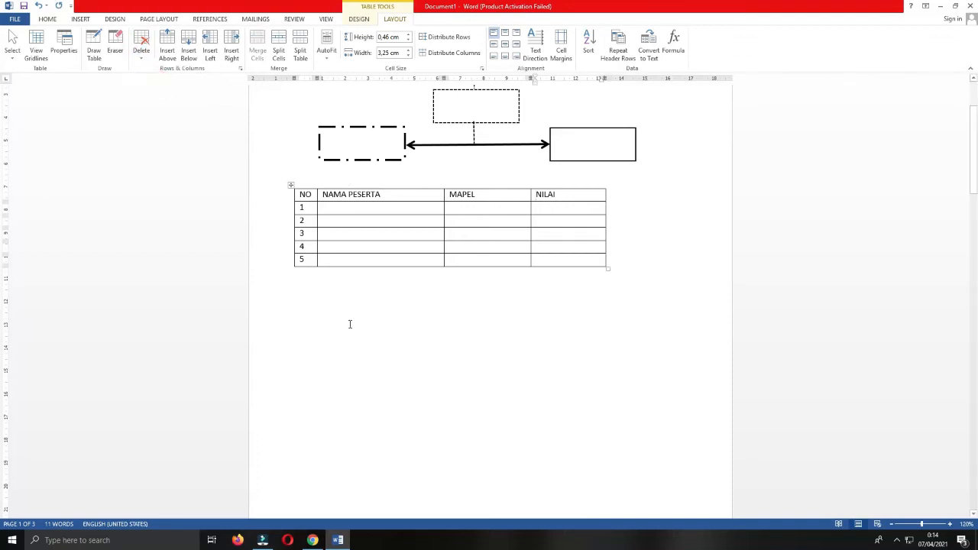
Fill table row 1 with the participant's name, the subject Matematika and the score 89.
left_click(350, 324)
left_click(356, 210)
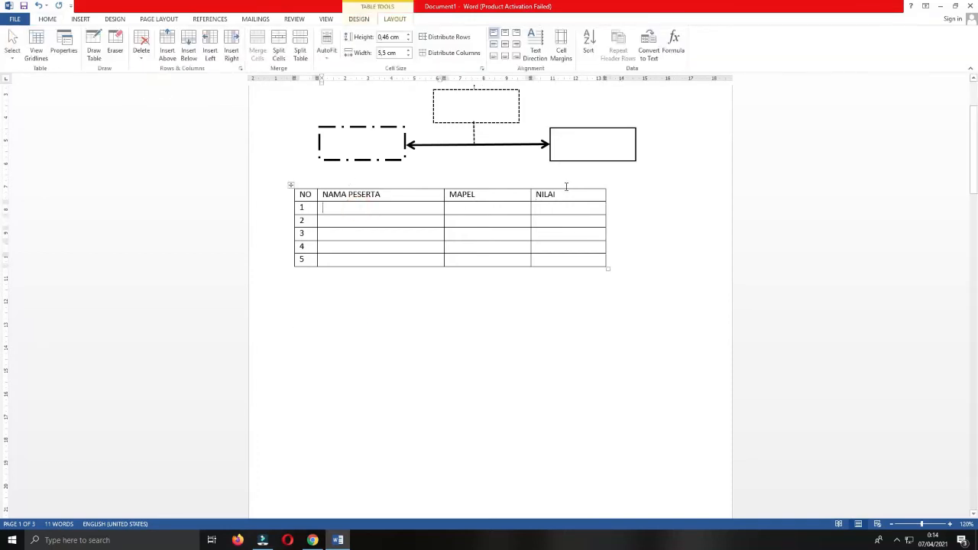
type("Adrian")
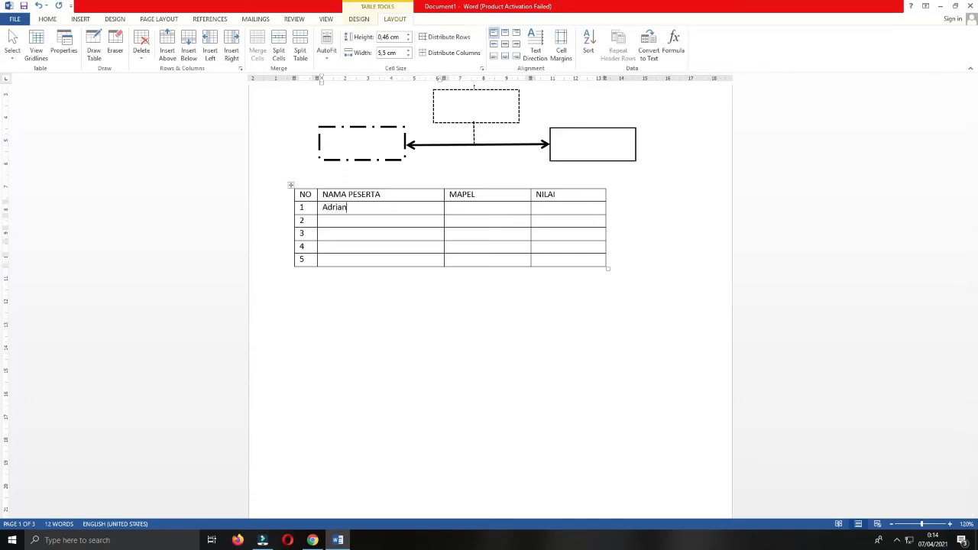
key("Tab")
type("Matematika")
key("Tab")
type("89")
Fill table row 2 with the participant's name, the subject IPA and the score 90.
key("Left")
key("Left")
type("Sujiwo")
key("Tab")
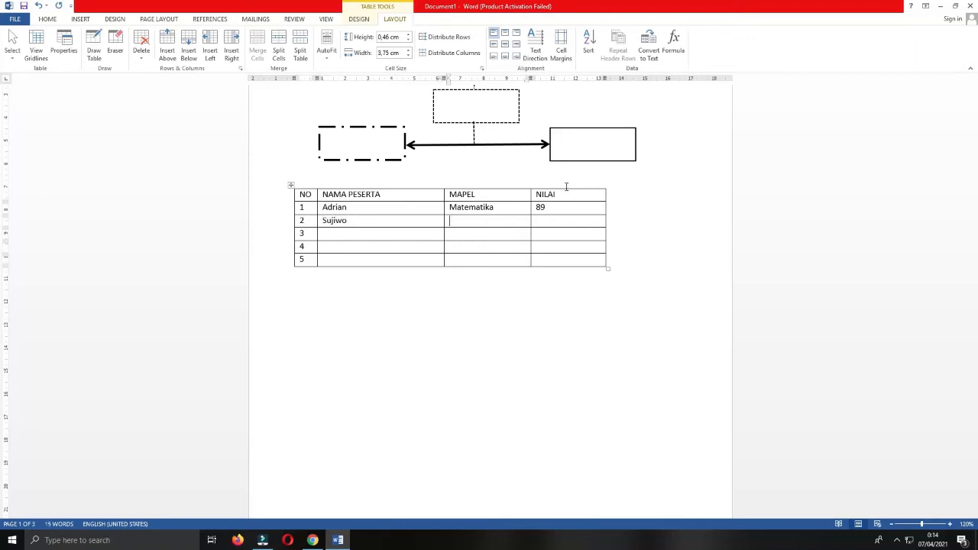
type("IPA")
key("Tab")
type("90")
Fill table row 3 with the participant's name, the subject IPS and the score 89.
key("Left")
key("Left")
key("Left")
key("Right")
type("Jona")
key("Tab")
type("IPS")
key("Tab")
type("89")
Fill table row 4 with the participant's name, the subject Bahasa Inggris and the score 99.
key("Left")
key("Left")
type("Alfred")
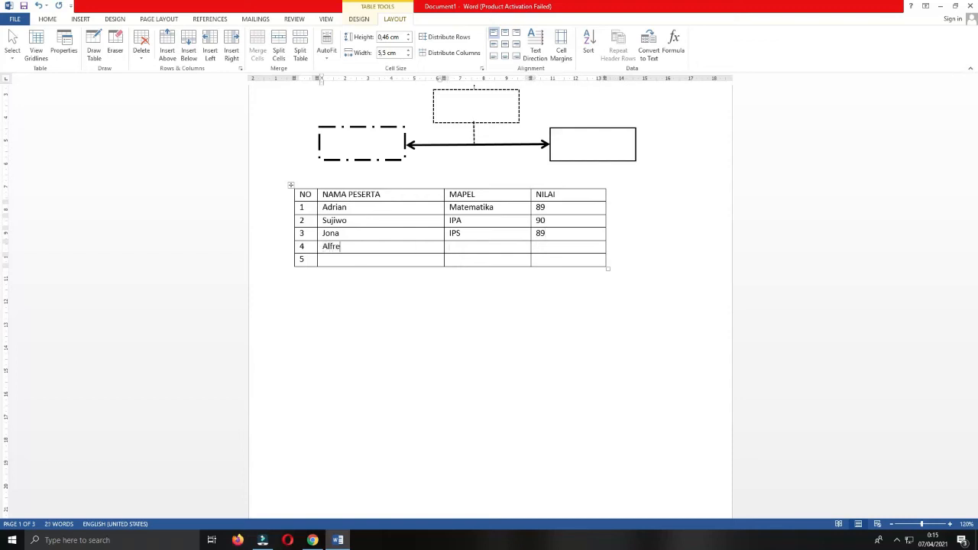
key("Tab")
type("Baha")
type("asa")
key("BackSpace")
key("BackSpace")
key("BackSpace")
type("sa Inggris")
key("Tab")
type("99")
Fill table row 5 with the participant's name, the subject Bahasa Indonesia and the score 100.
key("Down")
key("Left")
key("Left")
type("Kartolo")
key("Right")
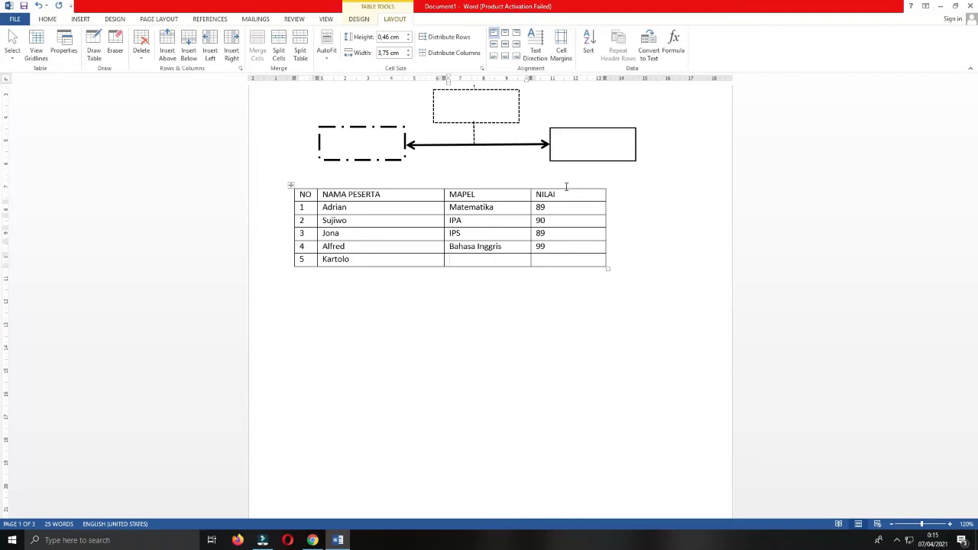
type("Bahasa Indonesia")
key("Right")
type("1000")
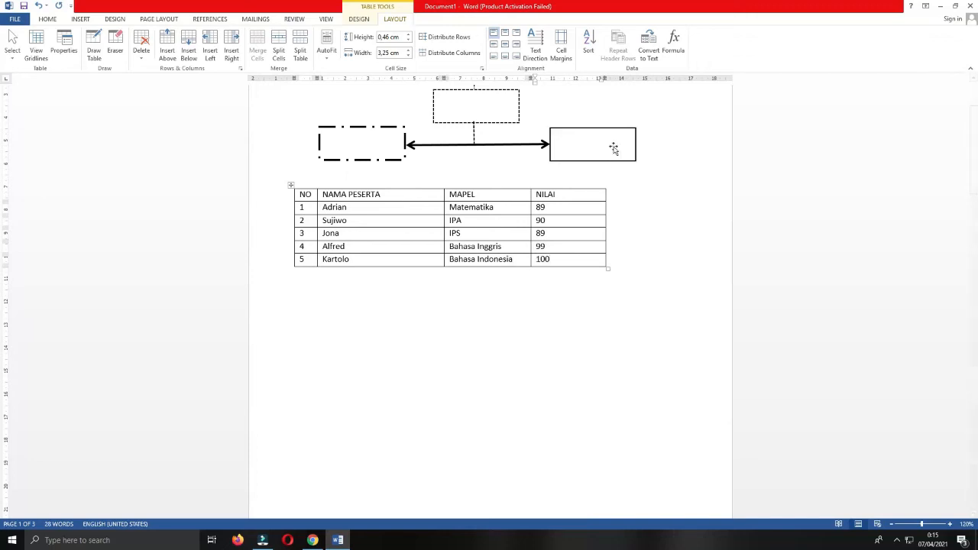
left_click(426, 309)
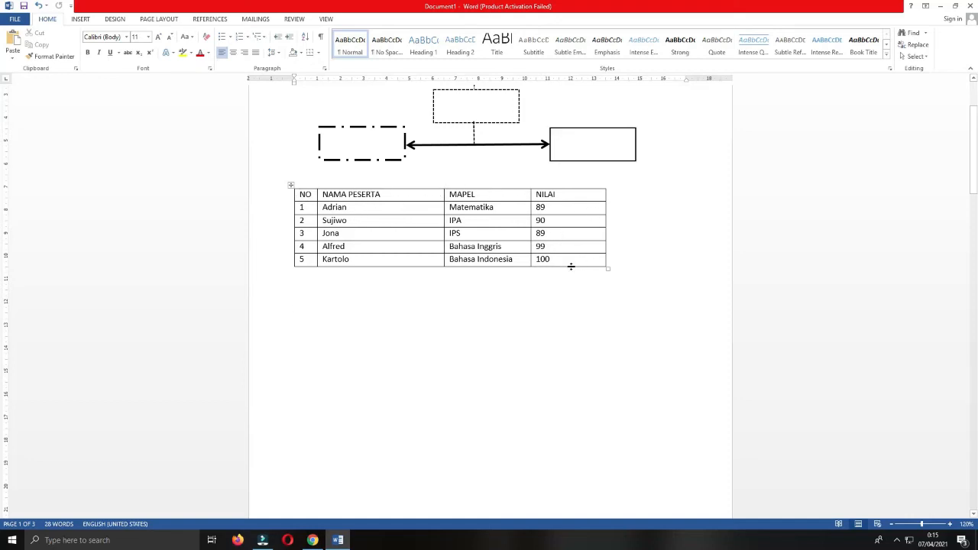
Apply a thick 3D multi-line border style at 3 pt to the outside borders of the whole table.
left_click(291, 186)
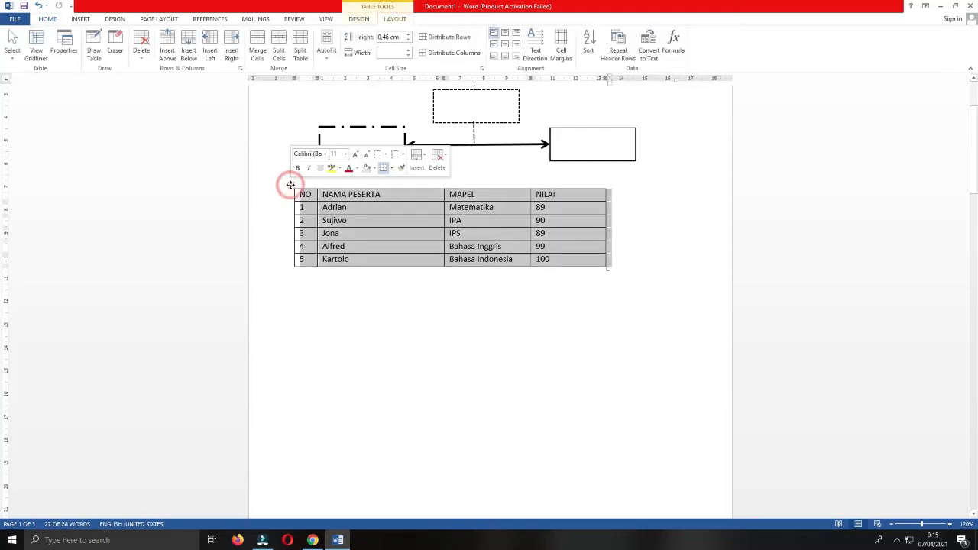
left_click(359, 19)
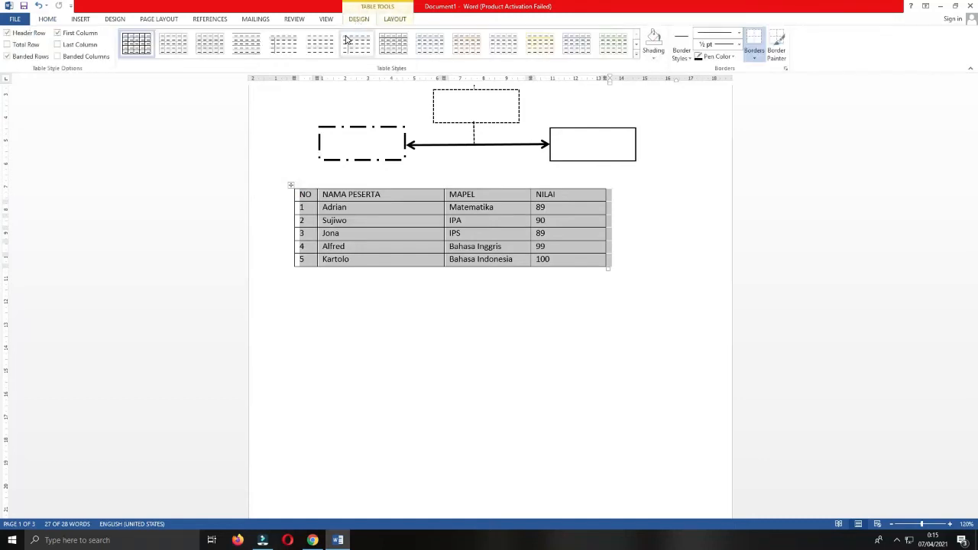
left_click(742, 35)
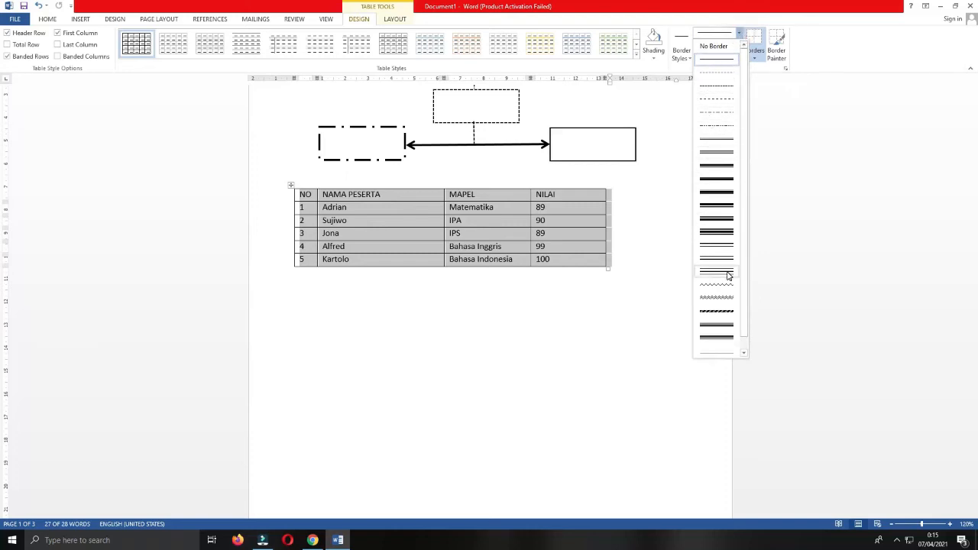
scroll(722, 279, "down", 1)
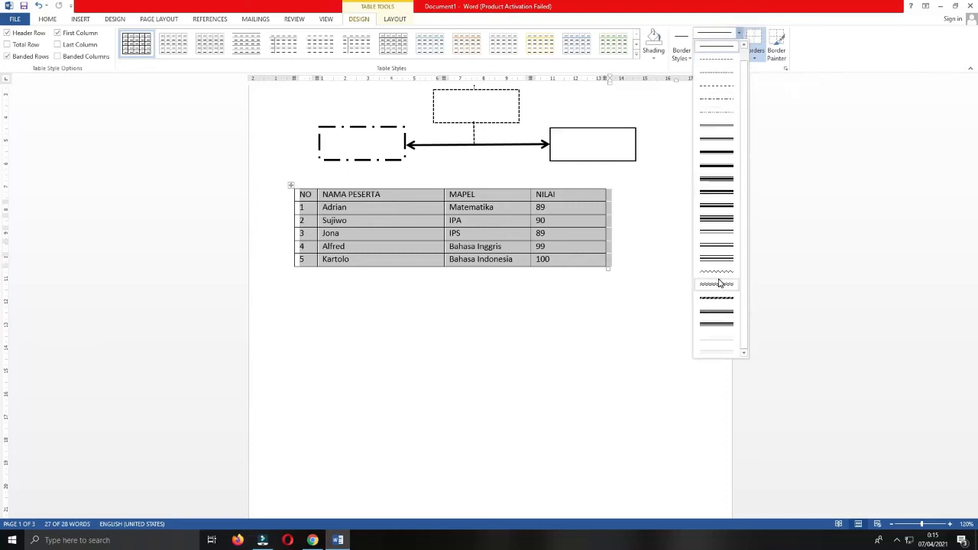
left_click(718, 322)
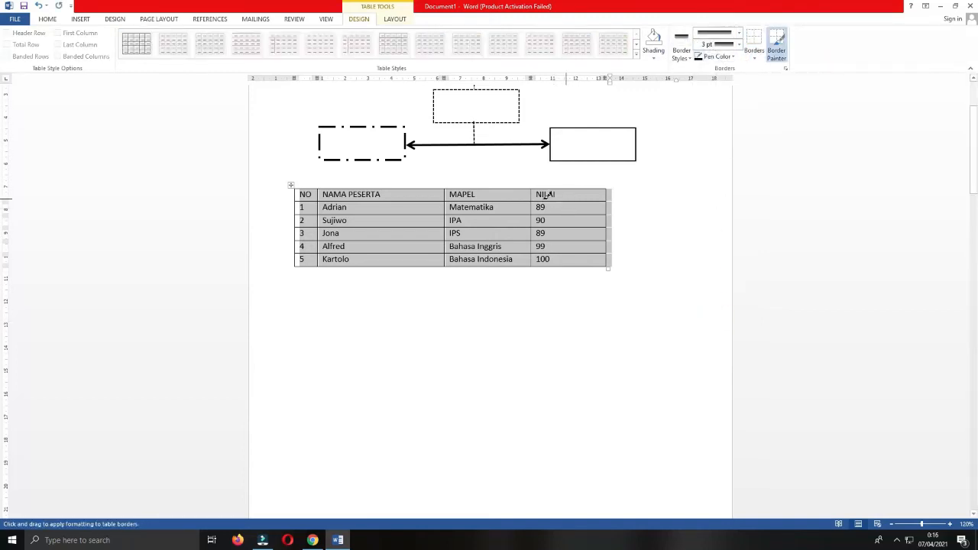
left_click(687, 60)
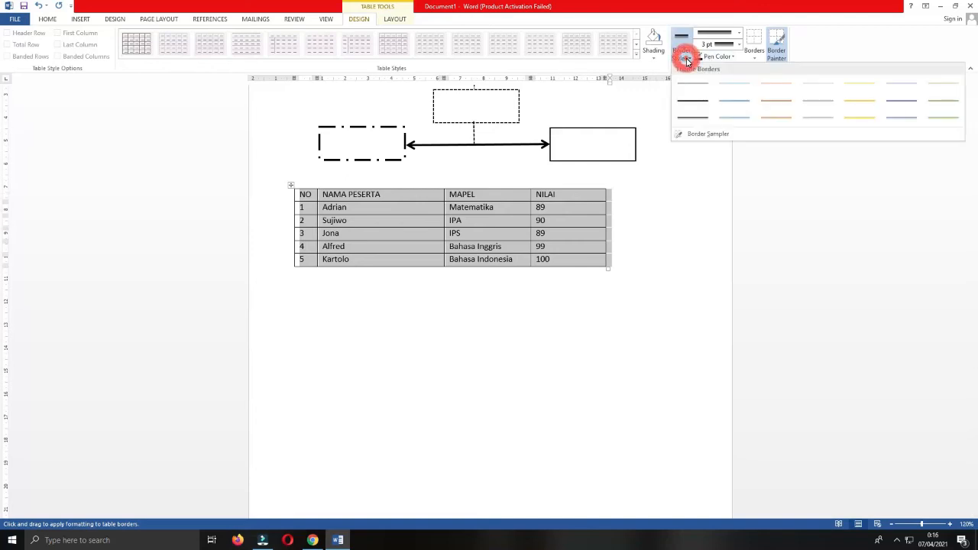
left_click(688, 59)
left_click(755, 60)
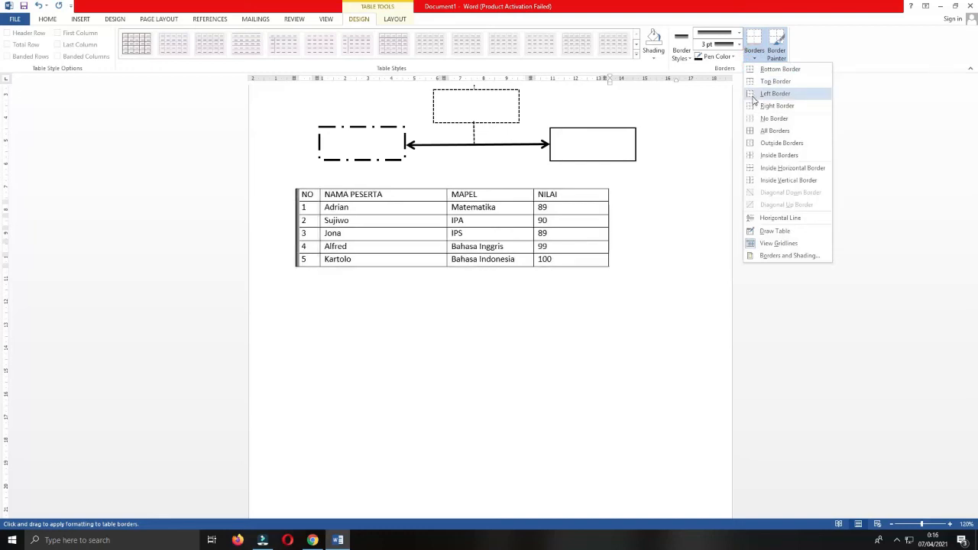
left_click(765, 144)
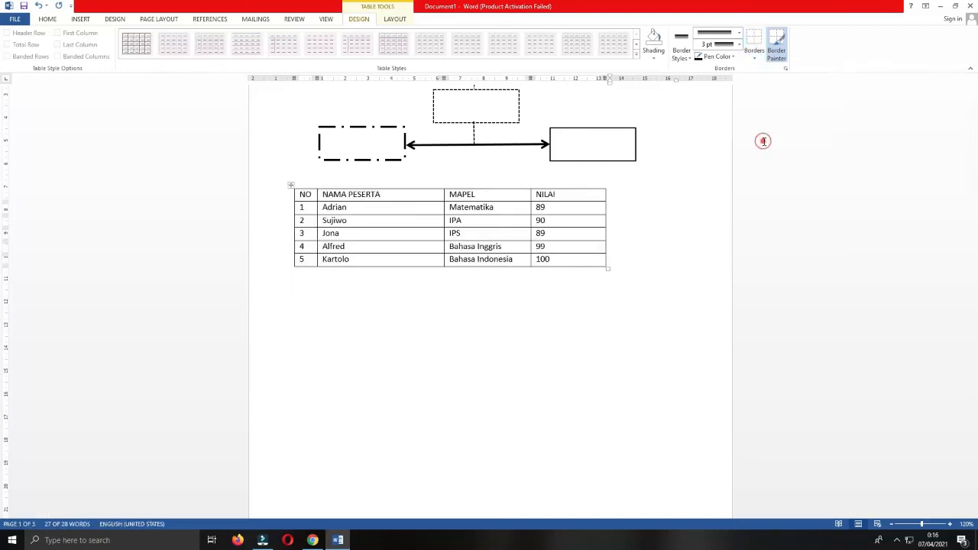
left_click(573, 306)
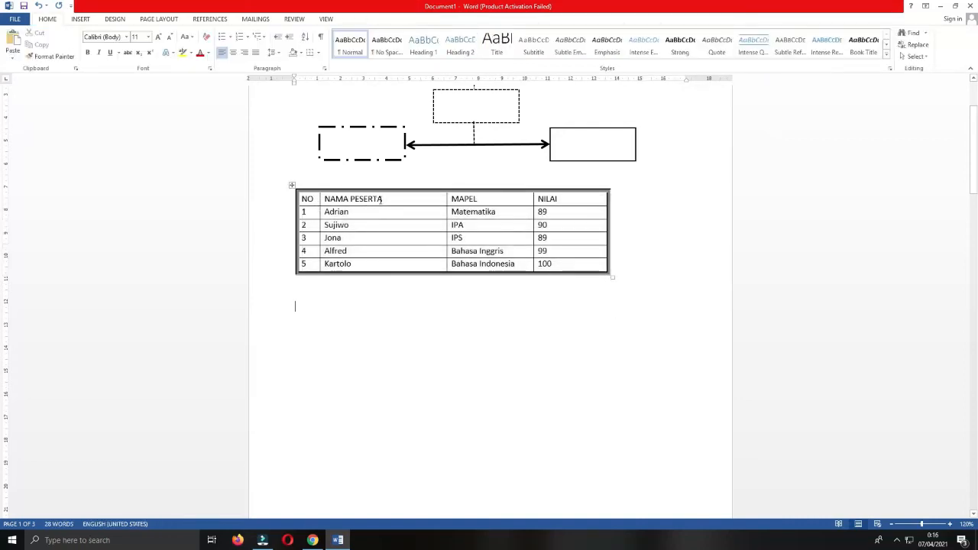
Add a bottom border in the same 3 pt line style beneath the table's header row.
left_click(518, 200)
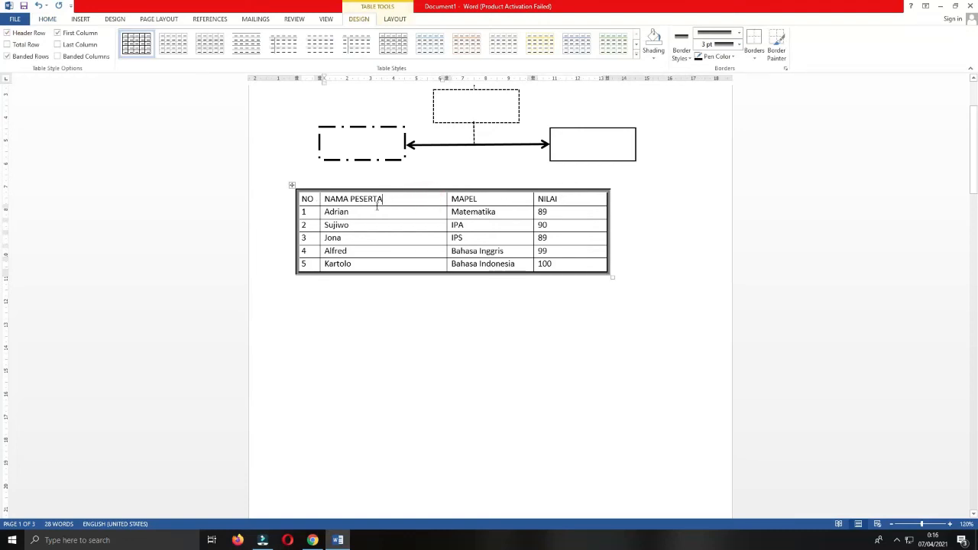
left_click_drag(306, 199, 576, 209)
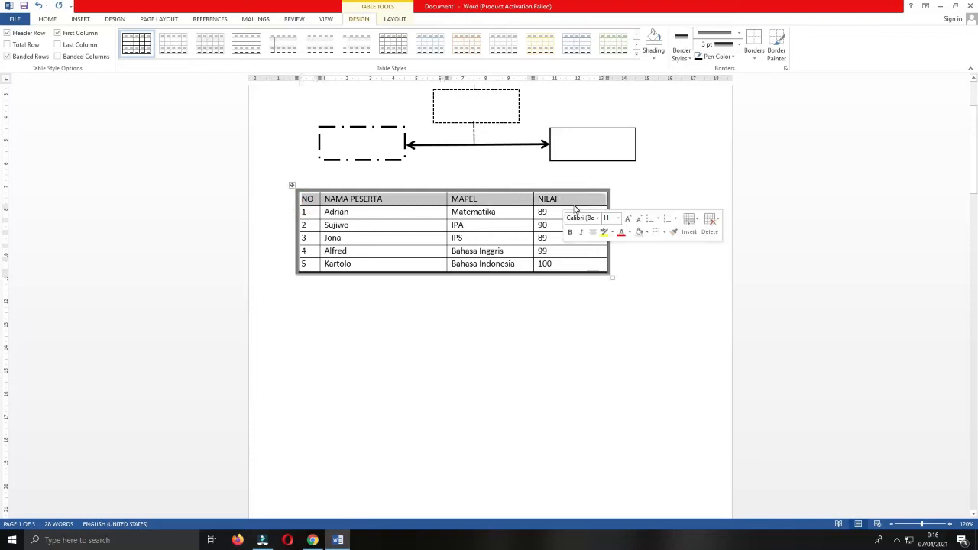
left_click(756, 59)
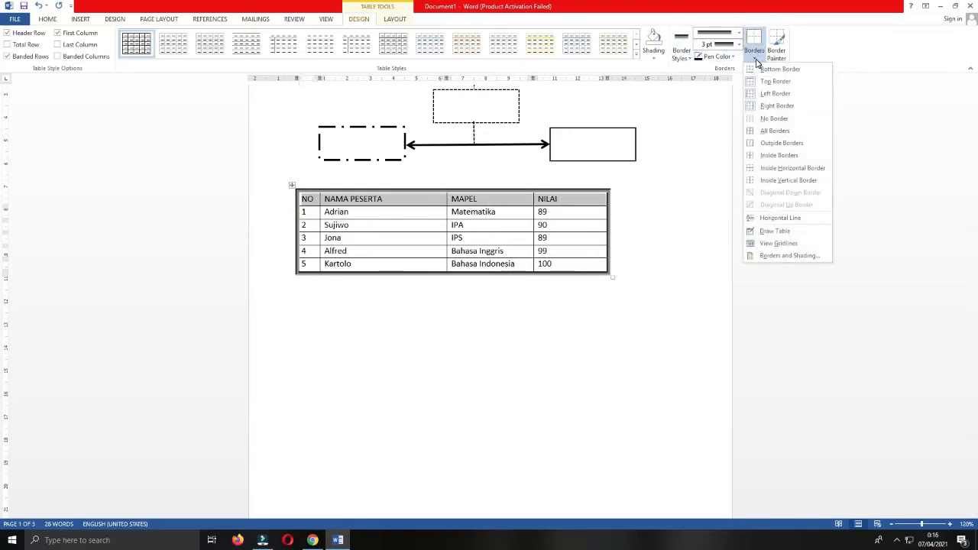
left_click(780, 69)
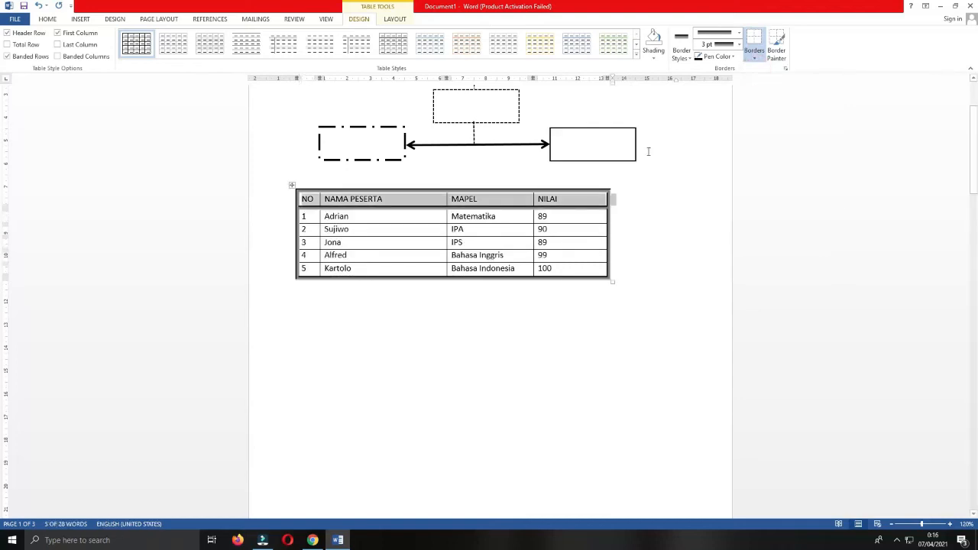
left_click(522, 307)
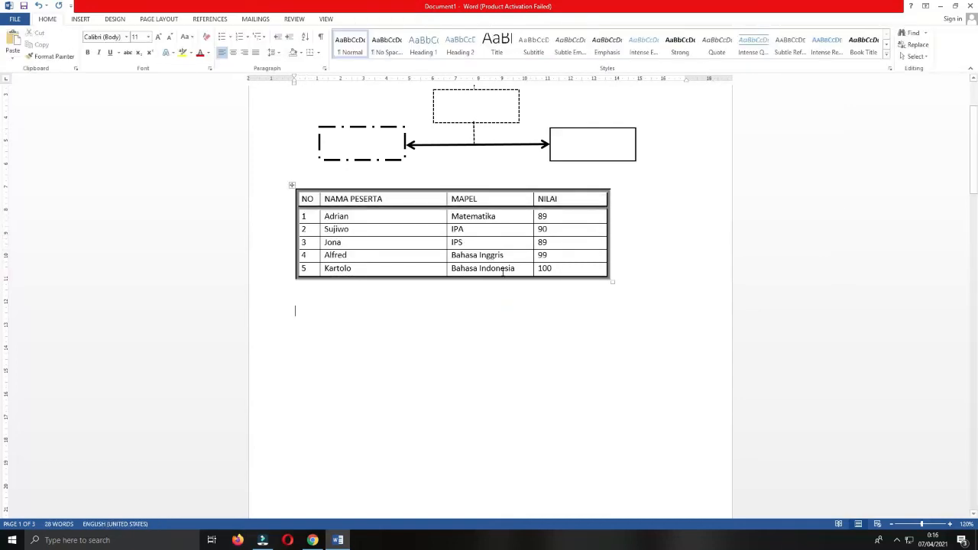
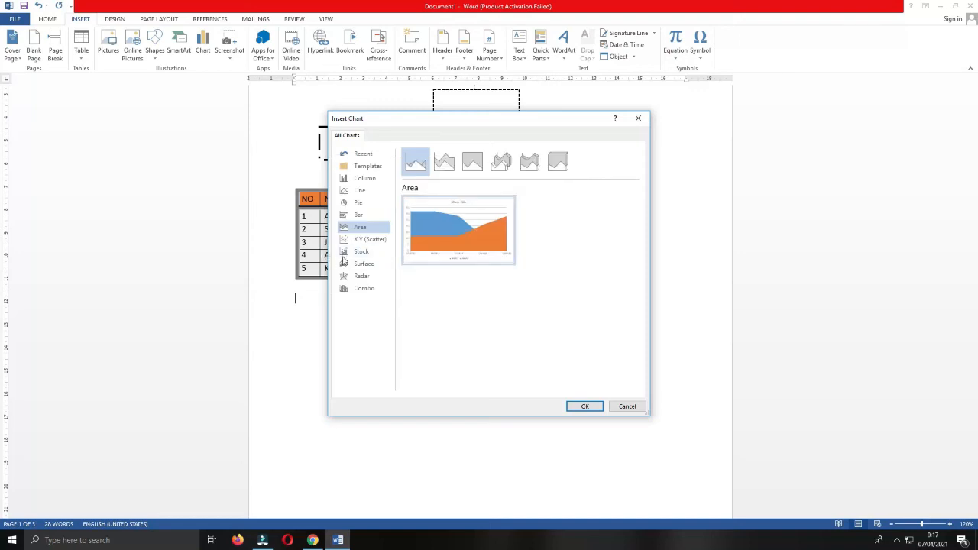
Insert a Line with Markers chart below the table and dismiss the Office activation notice.
left_click(378, 241)
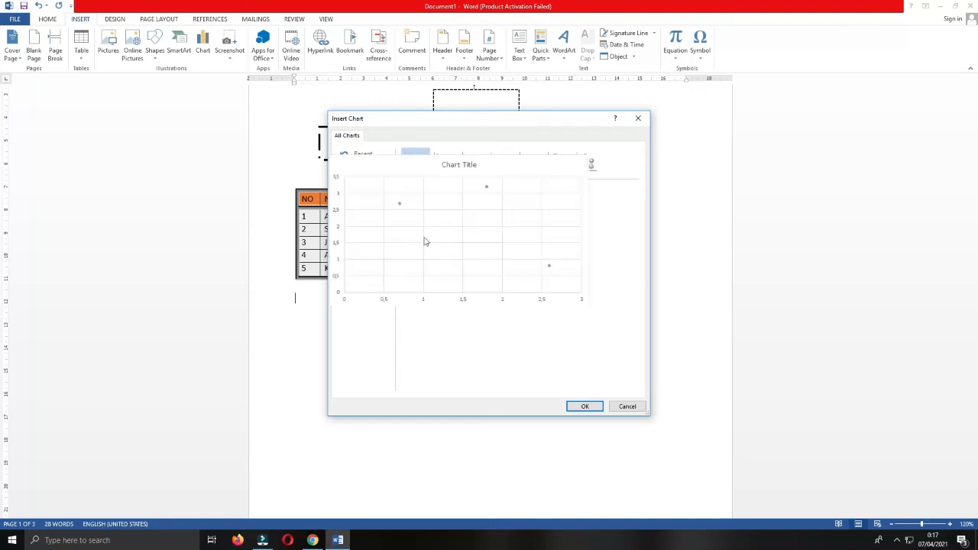
left_click(363, 255)
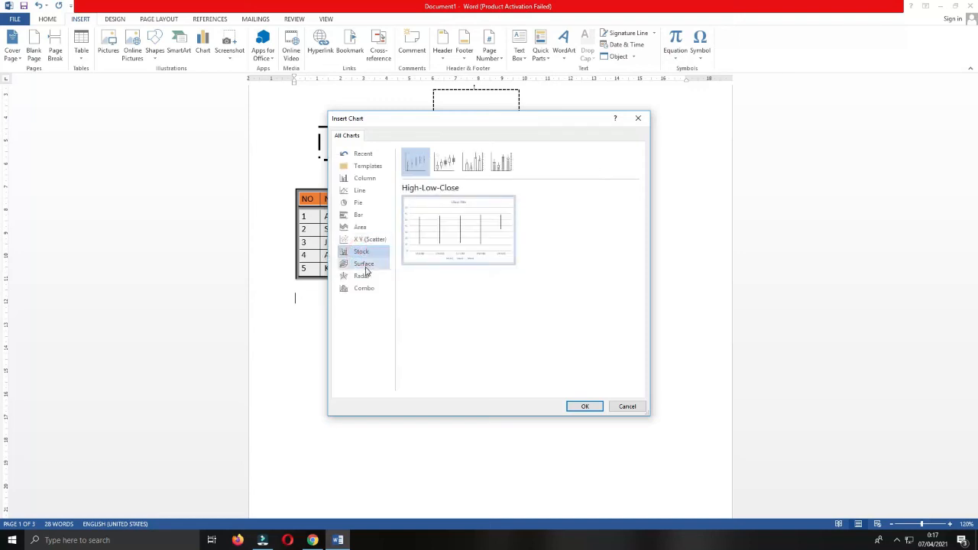
left_click(361, 227)
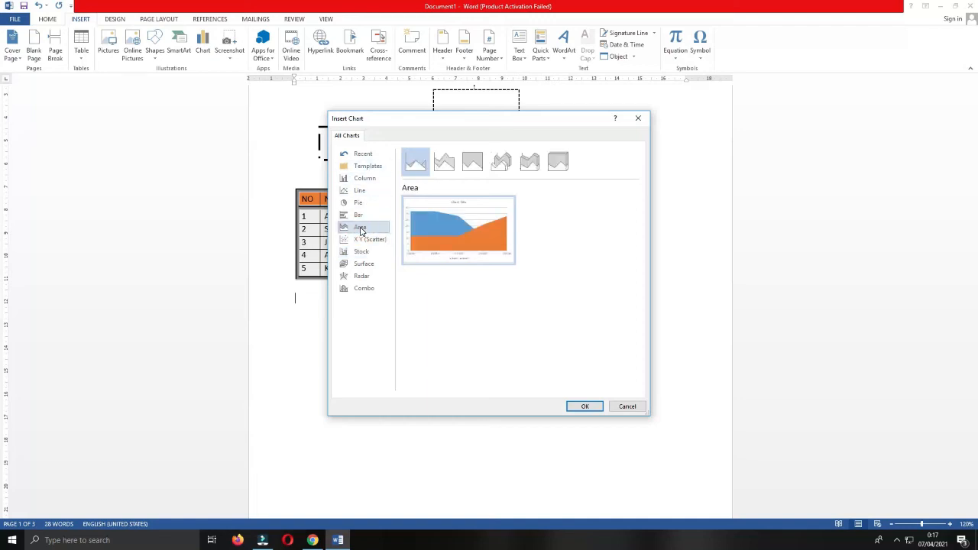
left_click(360, 190)
mouse_move(463, 243)
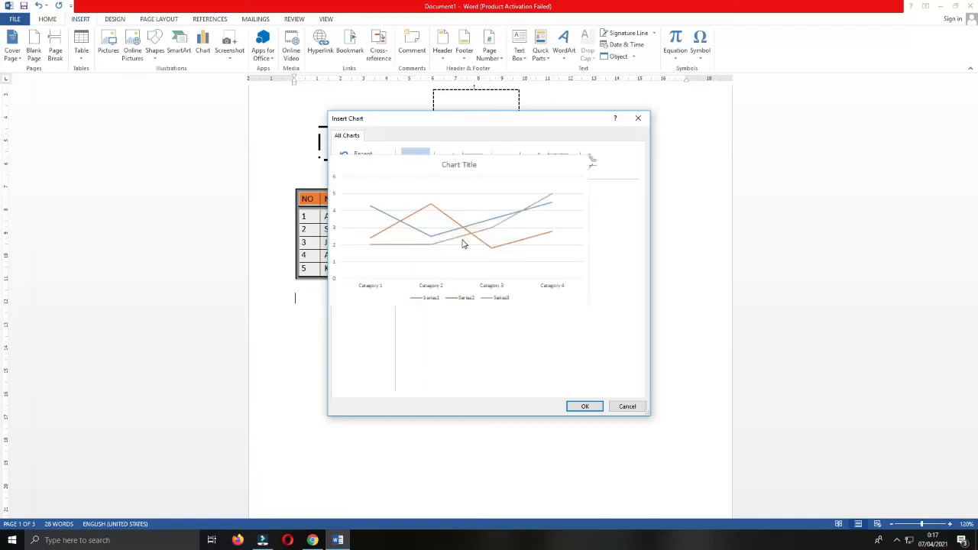
left_click(453, 166)
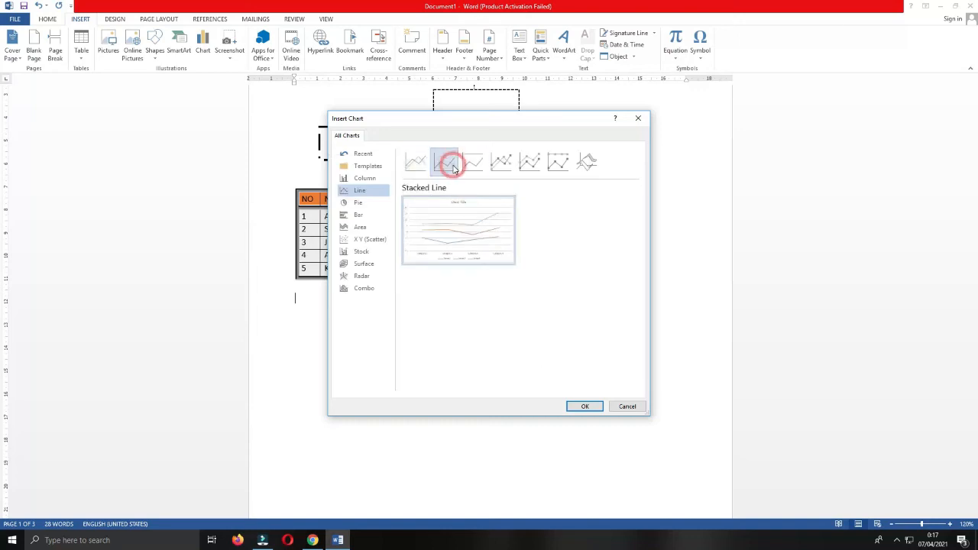
left_click(473, 162)
left_click(495, 163)
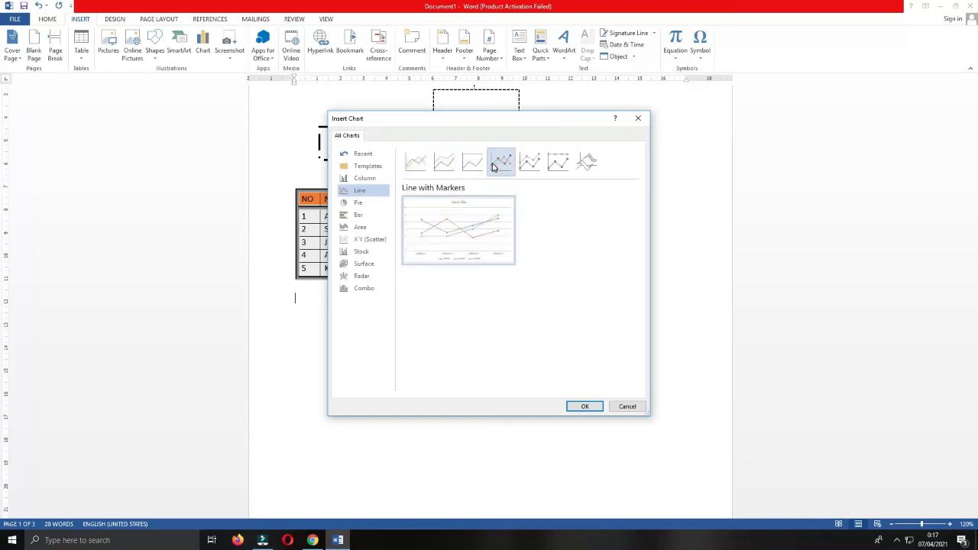
left_click(523, 163)
left_click(497, 163)
left_click(583, 406)
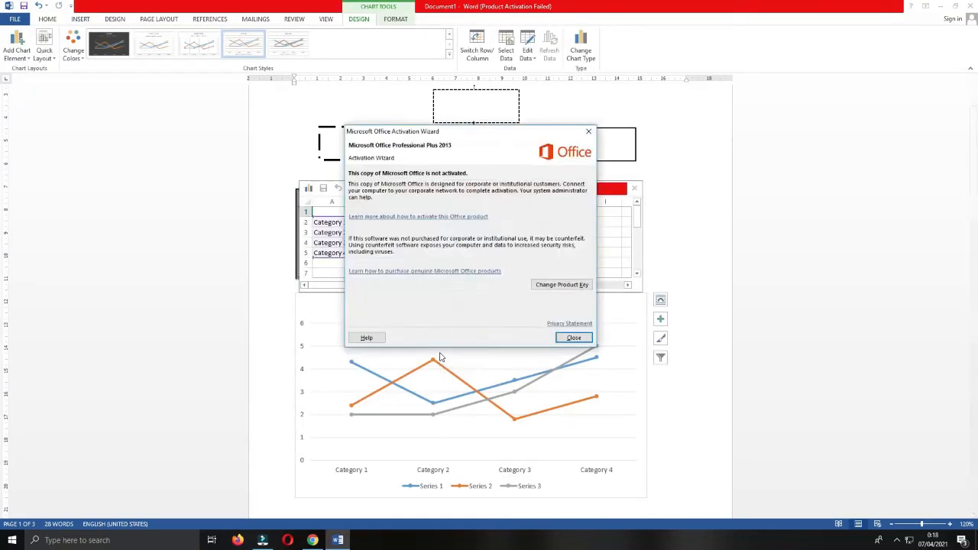
left_click(578, 339)
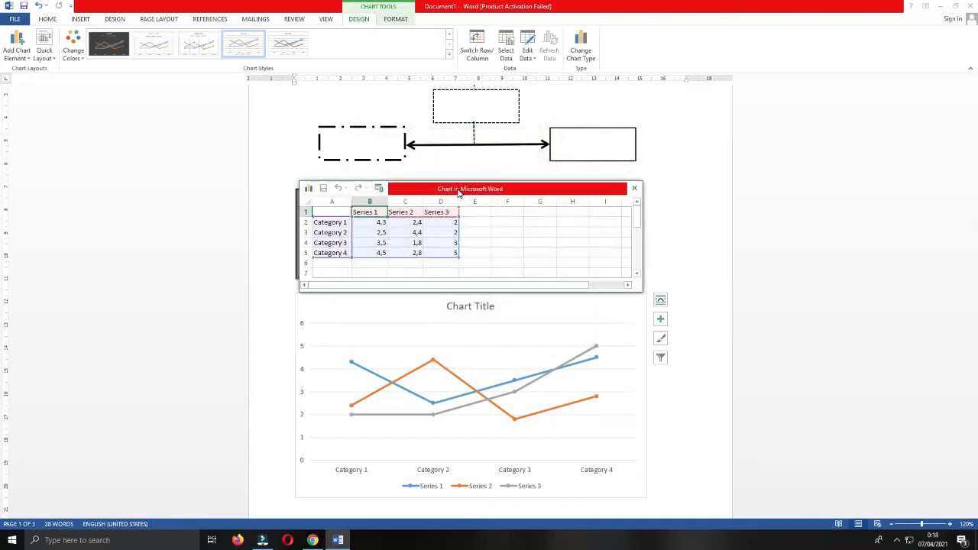
Move the chart data sheet above the score table and name the three series Matematika, IPA and IPS.
left_click_drag(461, 193, 420, 77)
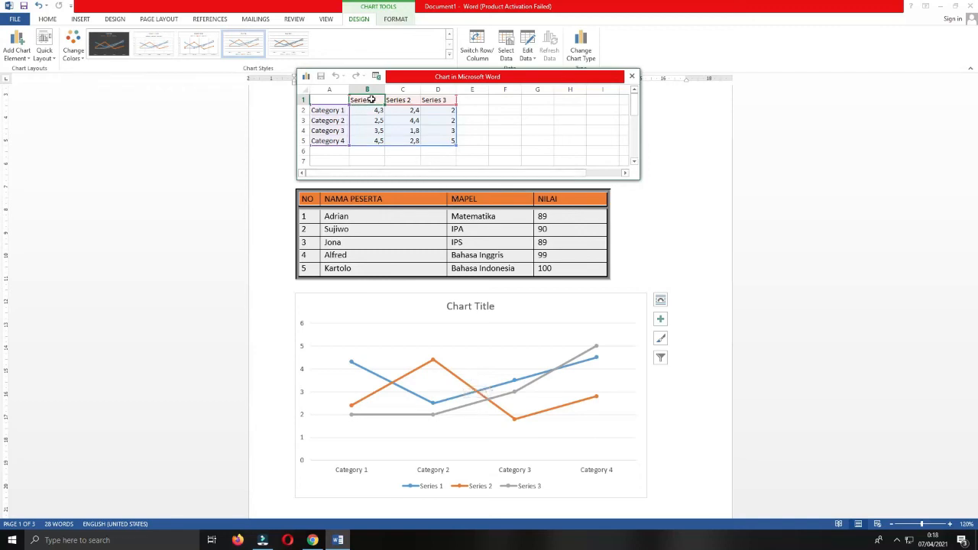
type("Mtae")
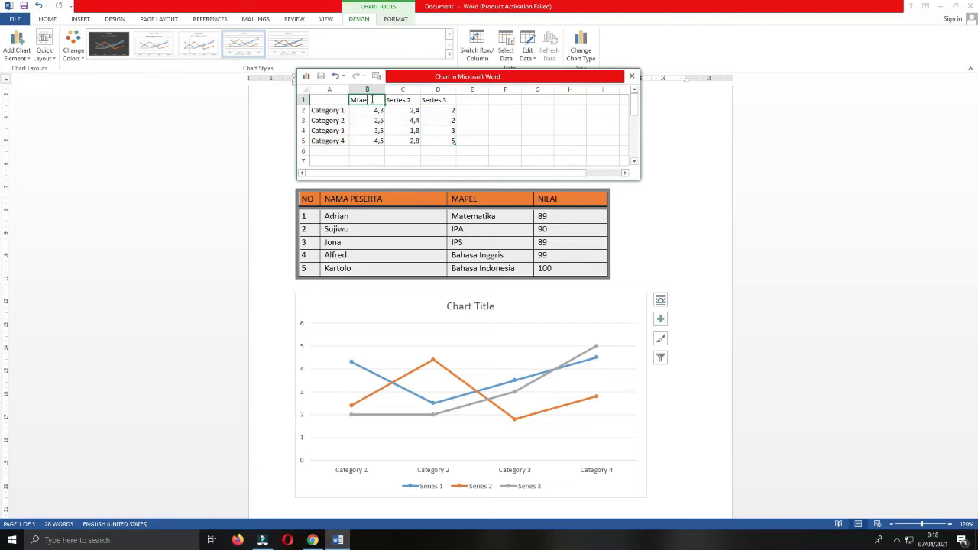
key("BackSpace")
type("tematika")
key("Tab")
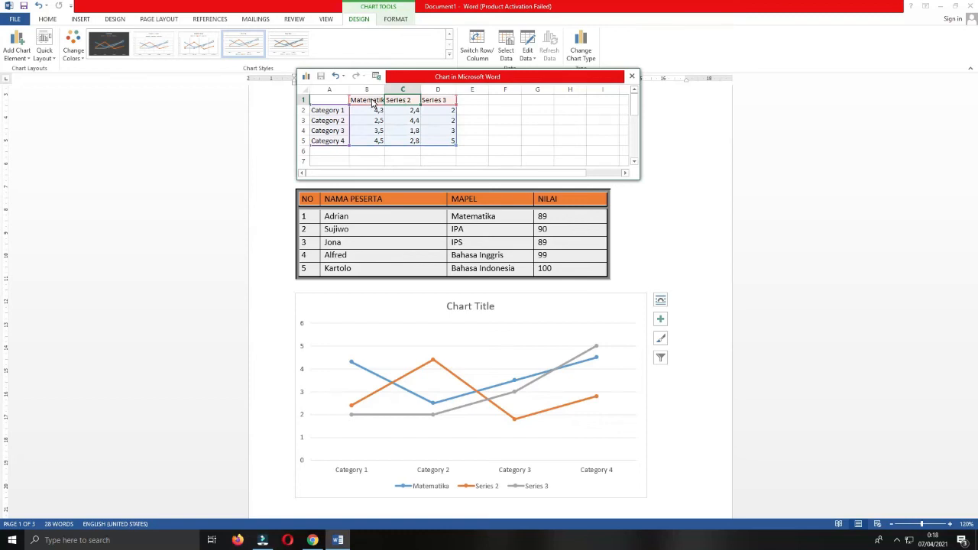
type("IP")
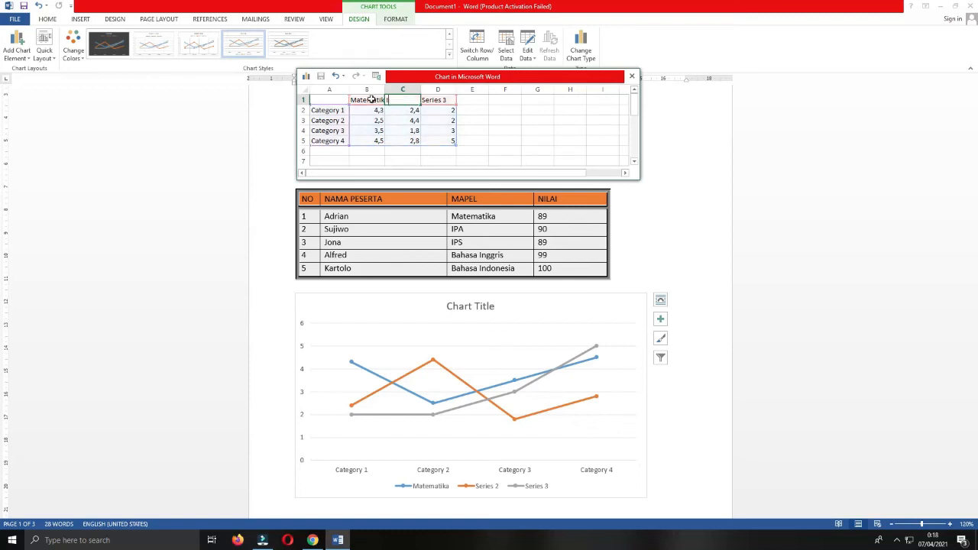
type("A")
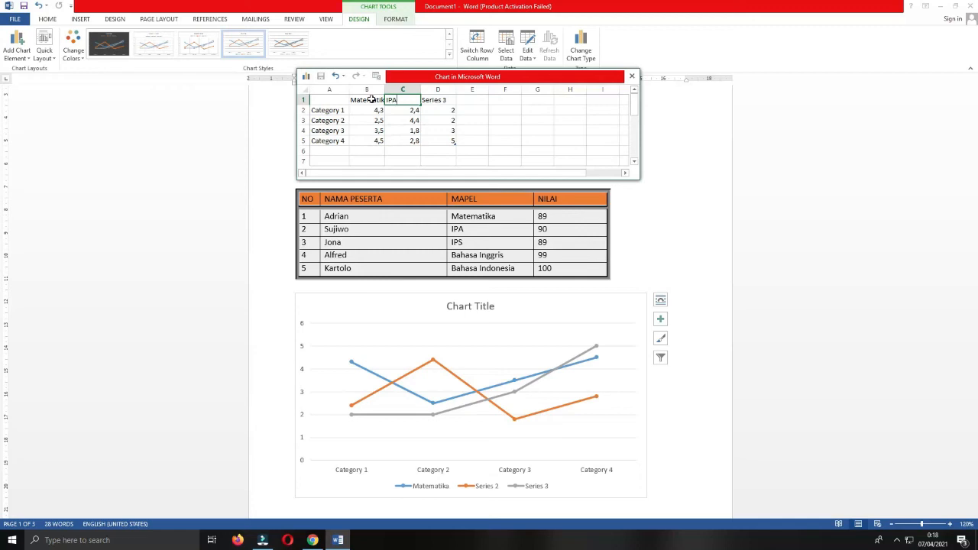
key("Tab")
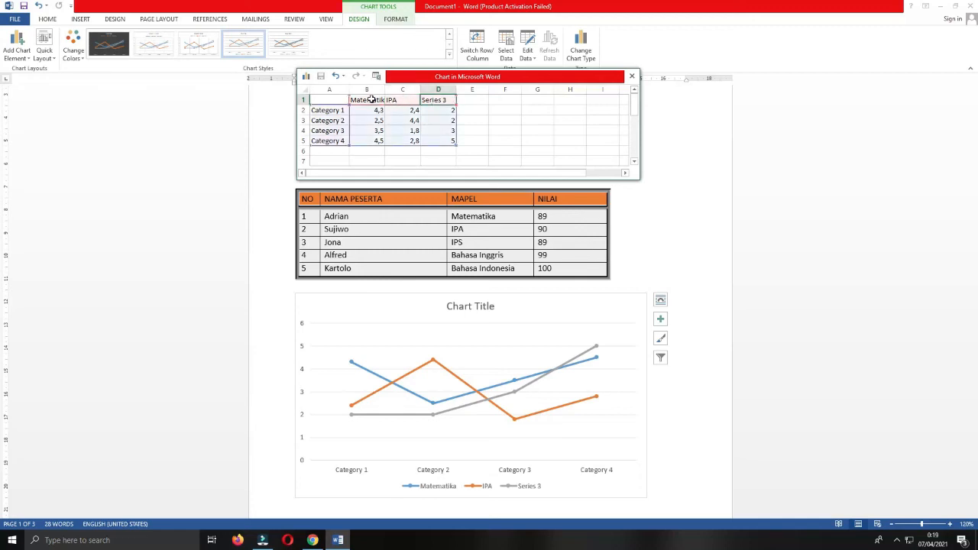
type("IPS")
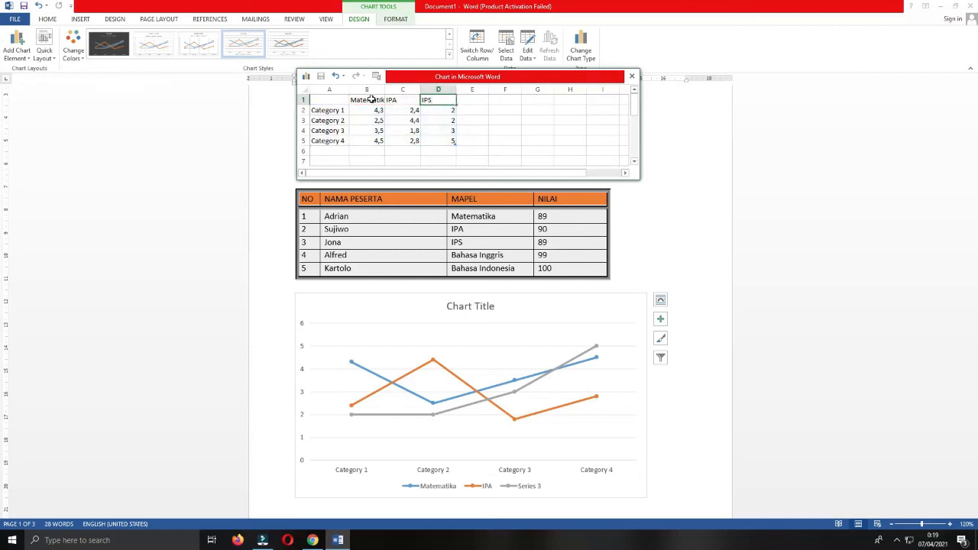
key("Return")
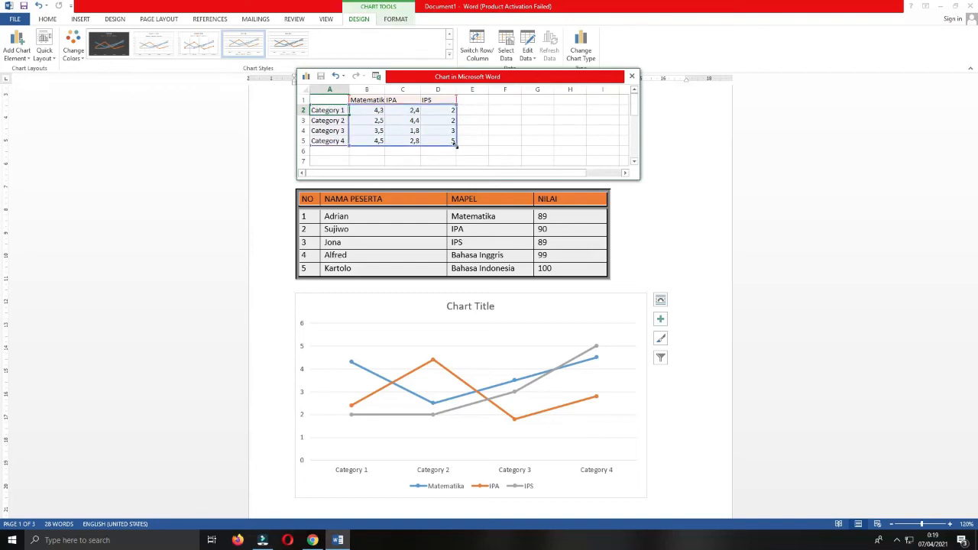
Extend the chart data range to include column E and name that series Bahasa Inggris.
left_click_drag(456, 144, 521, 147)
left_click(477, 101)
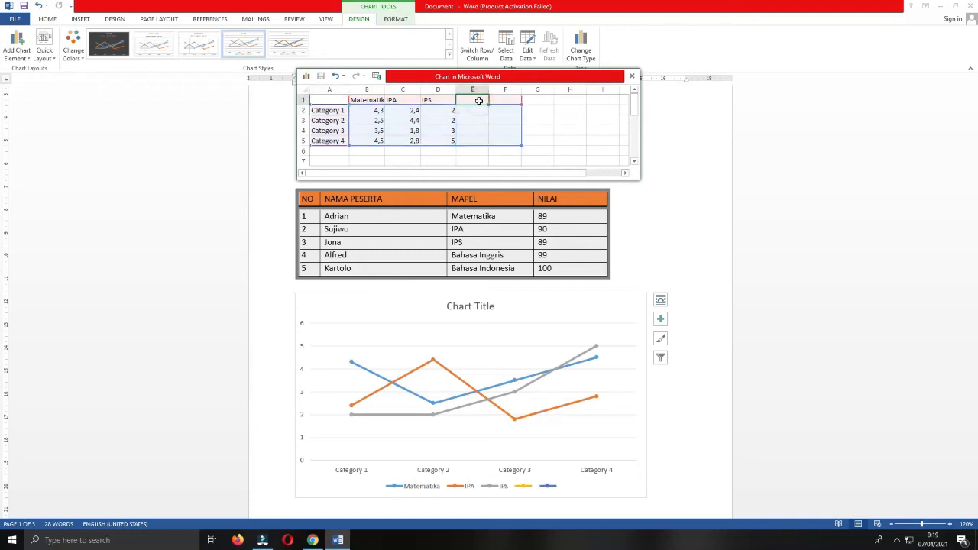
type("IPA2")
key("Tab")
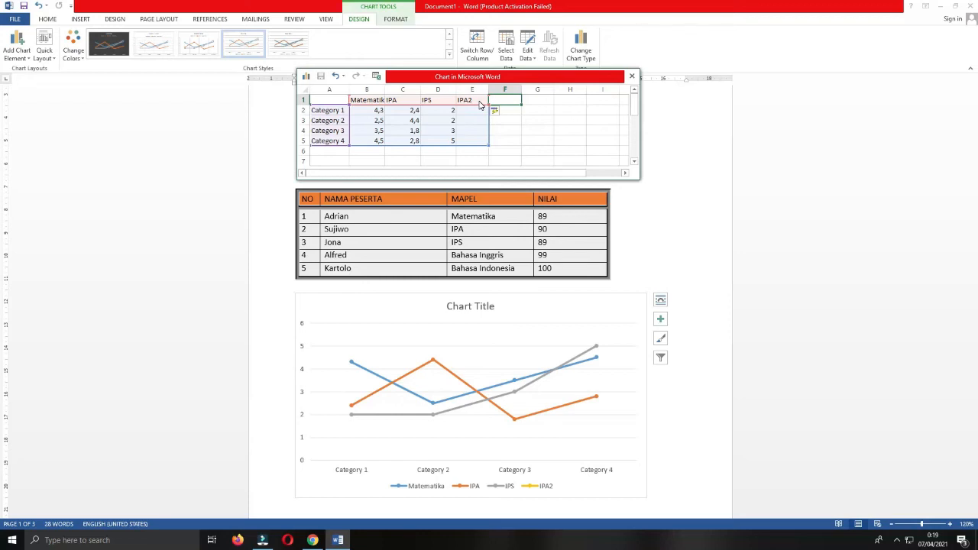
left_click(466, 100)
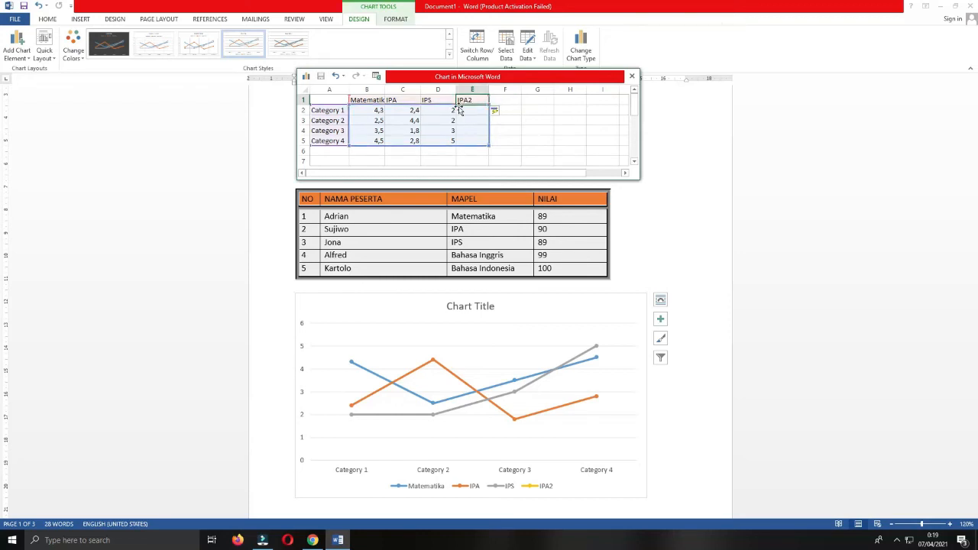
type("Baha")
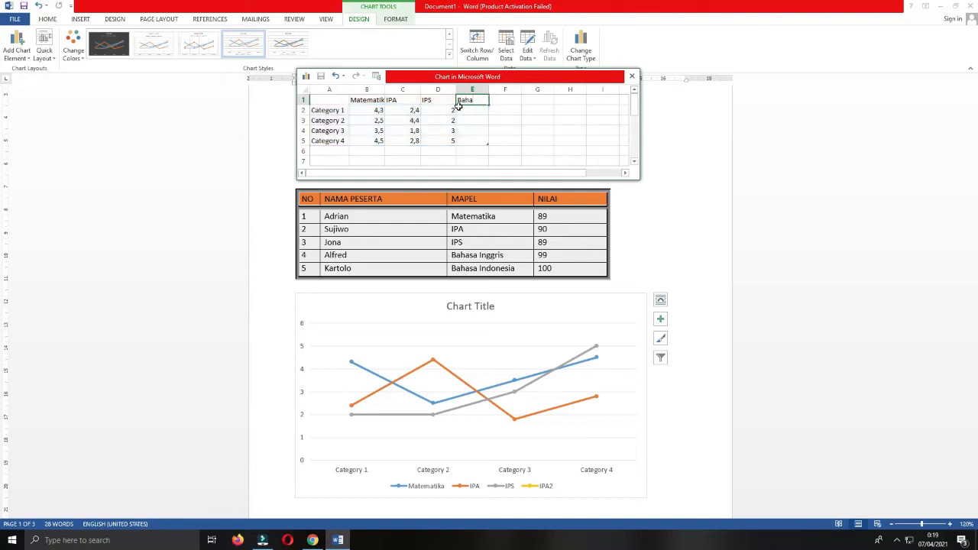
type("sa Inggris")
key("Return")
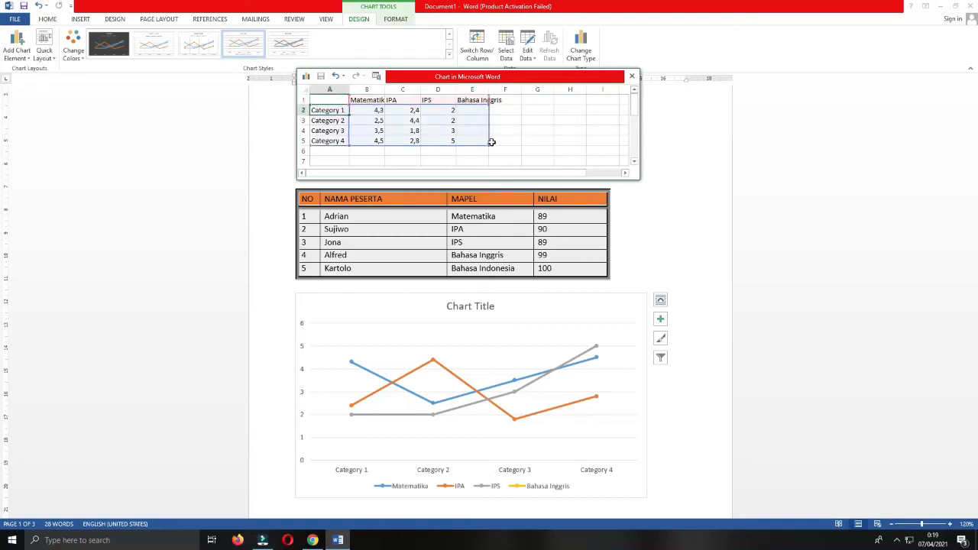
Extend the chart data range to column F and name the fifth series Bahasa Indonesia.
left_click_drag(490, 145, 514, 146)
left_click(507, 100)
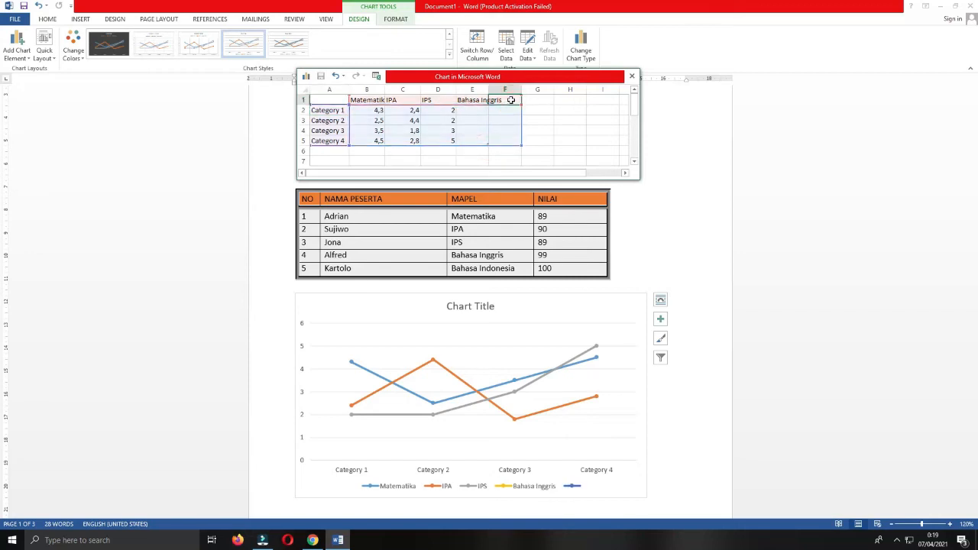
type("Bahasa")
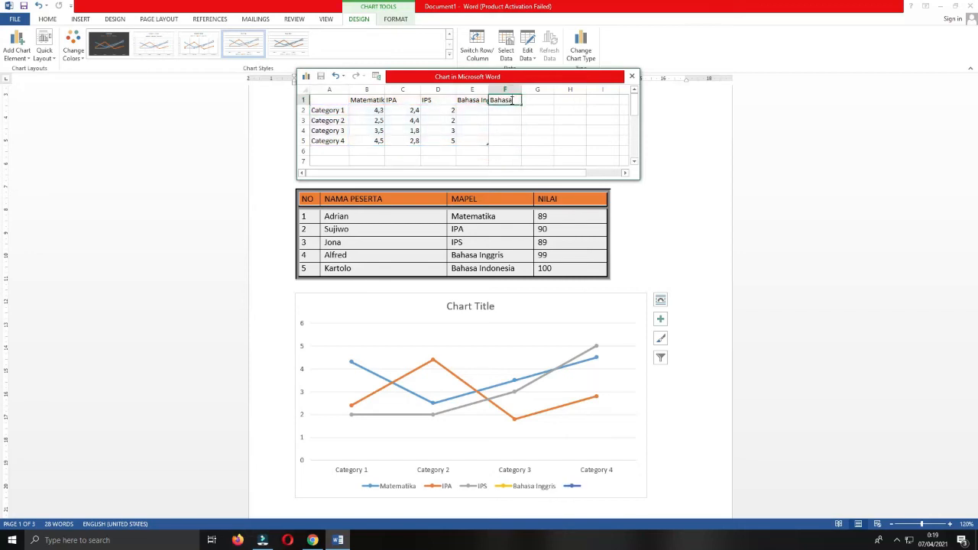
type(" Indonesia")
left_click(472, 112)
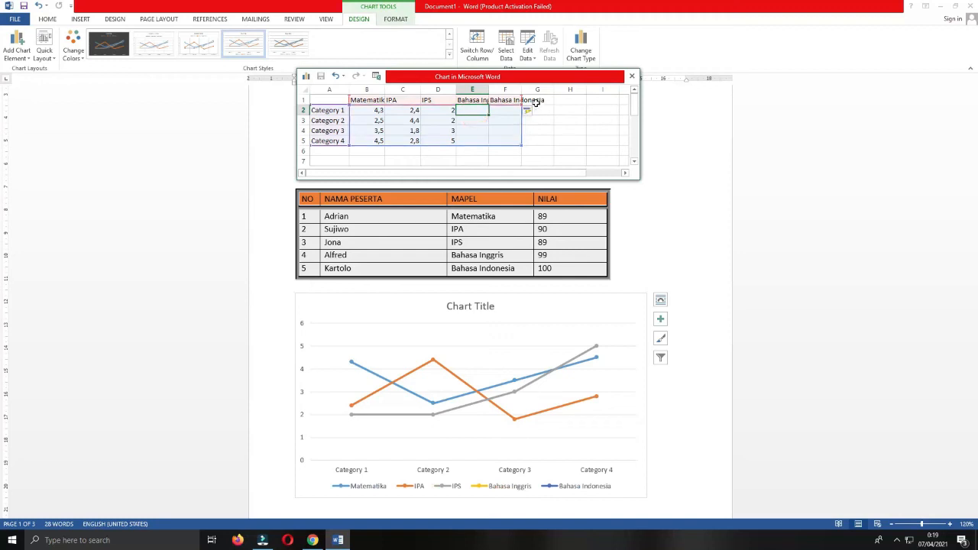
left_click(538, 102)
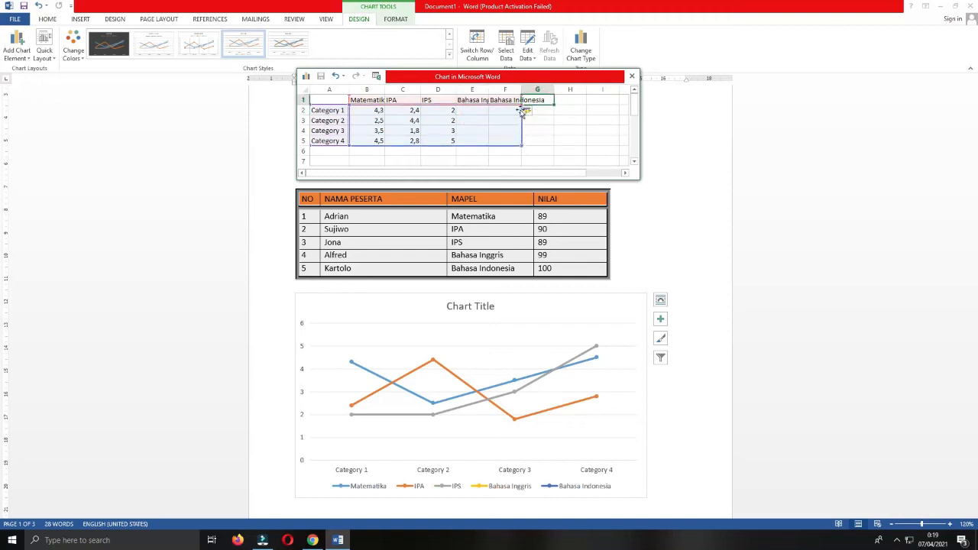
Fill the category labels in A2 to A6 with the five participants' names from the score table, in order.
left_click(330, 112)
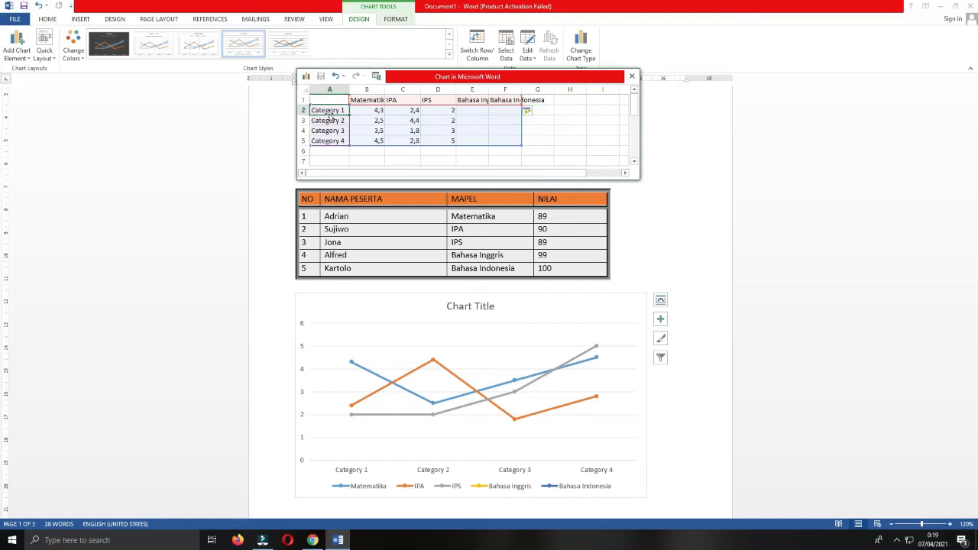
type("Adria")
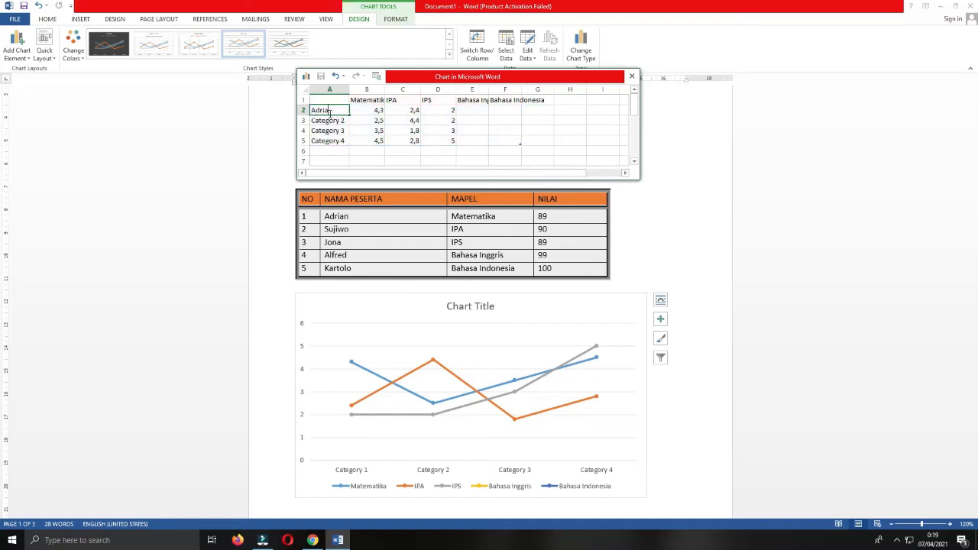
type("n")
key("Return")
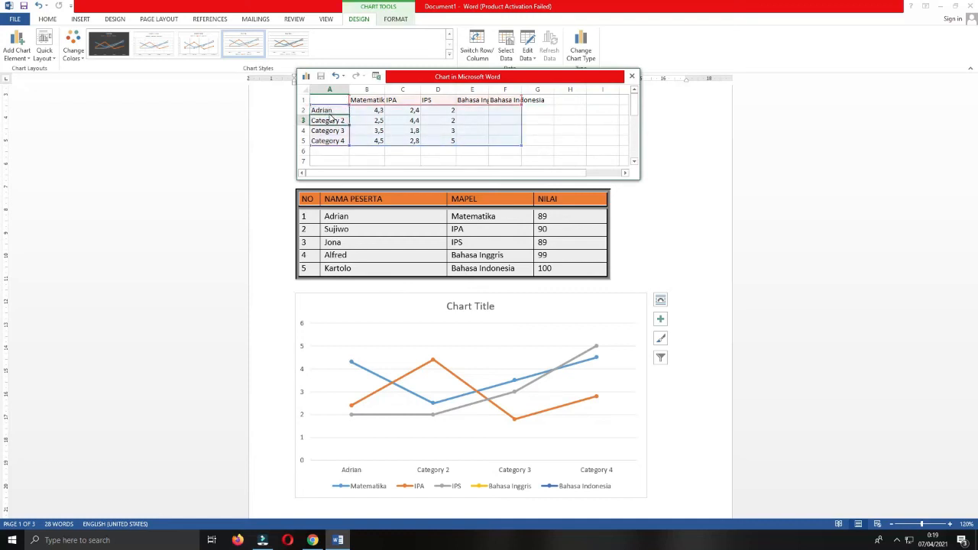
type("Sujiwo")
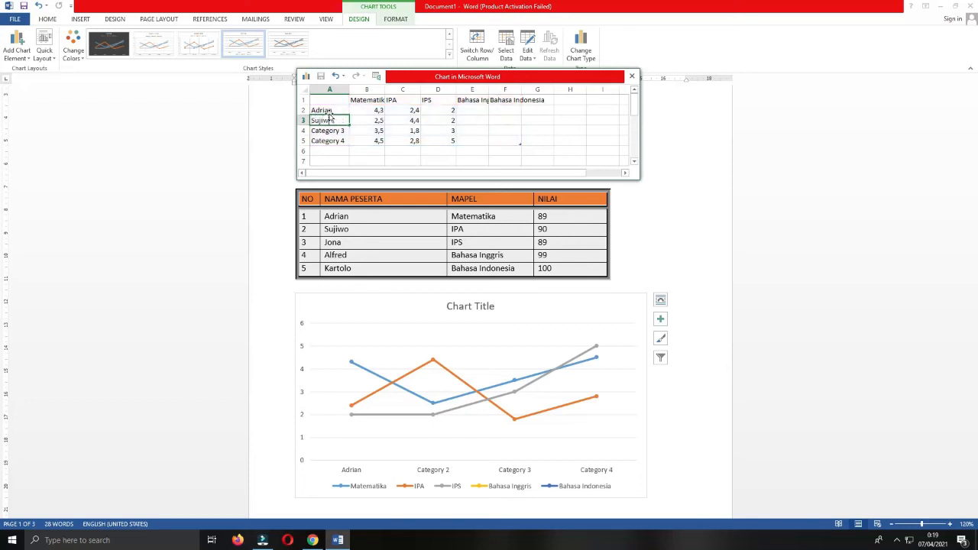
key("Return")
type("J")
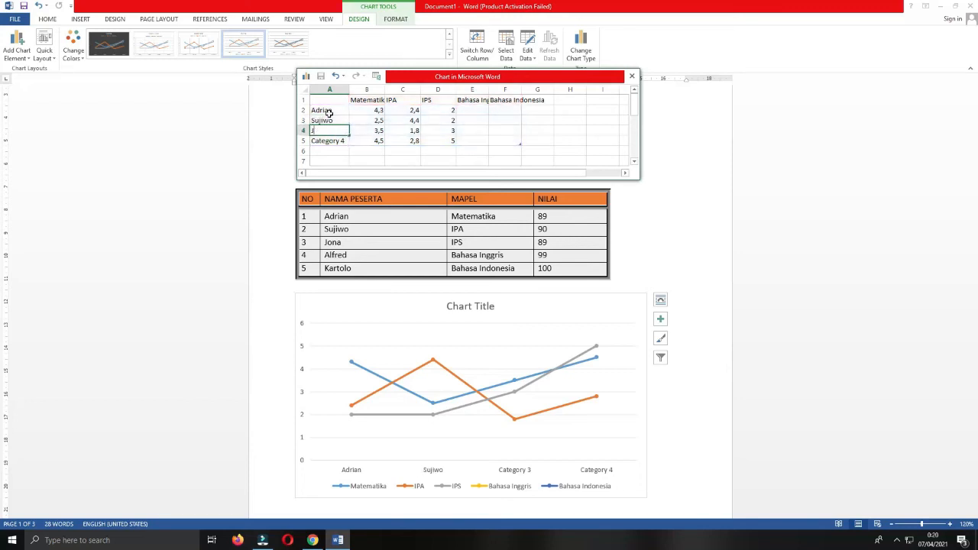
type("oana")
key("Return")
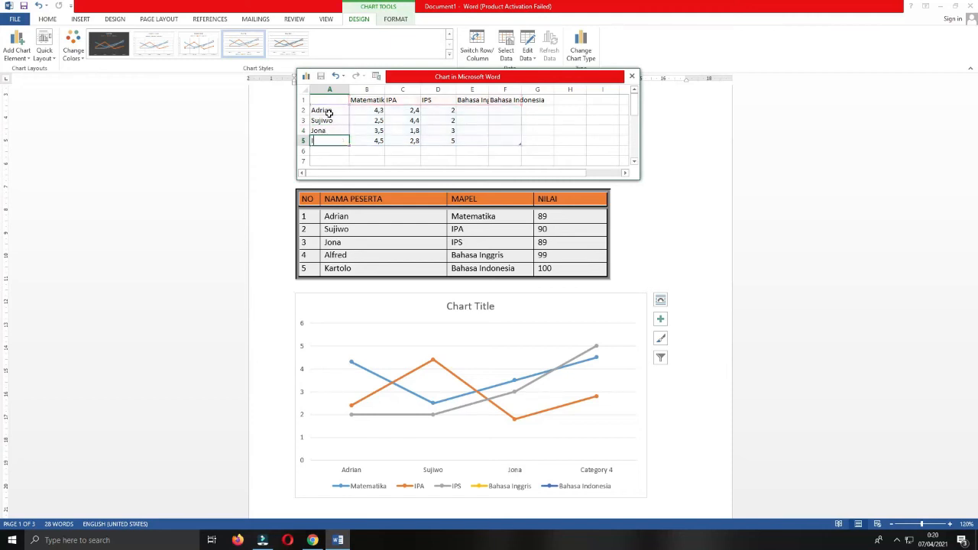
type("Alfred")
key("Return")
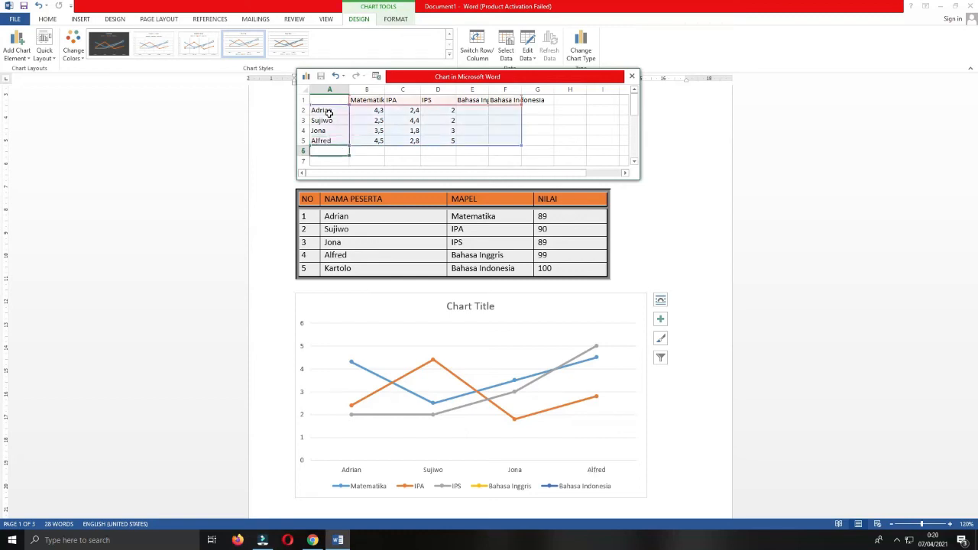
type("KArtolo")
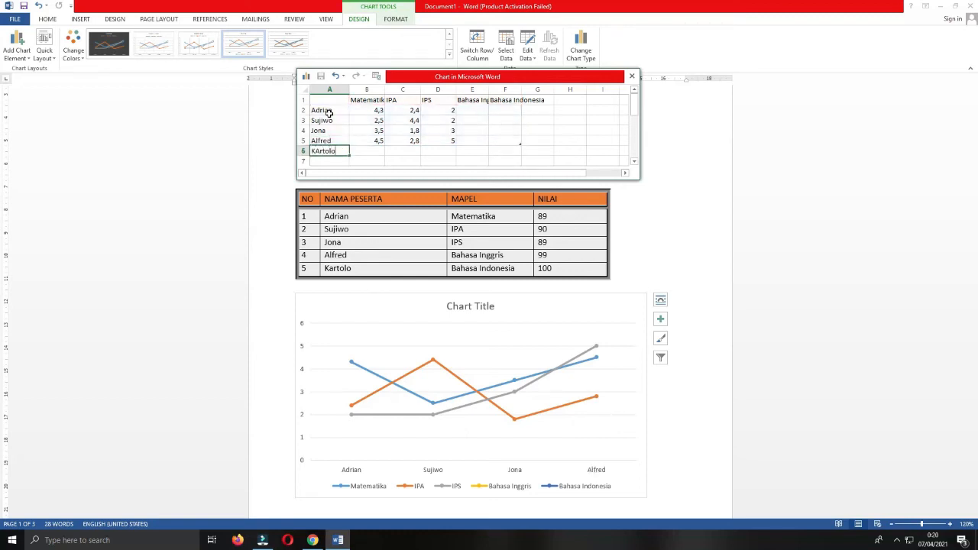
key("Return")
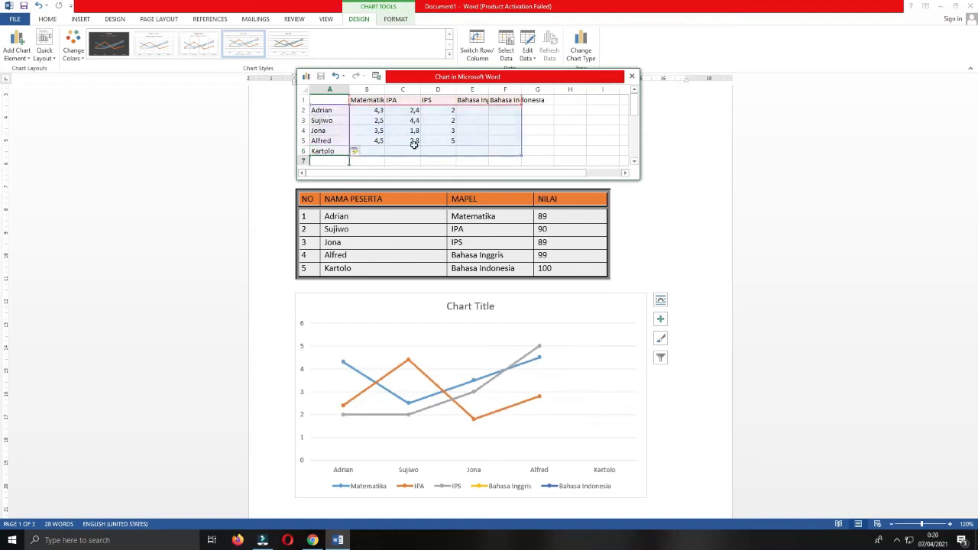
Clear the sample values in cells B2 to D5 of the chart data.
left_click(380, 111)
mouse_move(380, 111)
left_mouse_down()
mouse_move(435, 120)
mouse_move(447, 147)
left_mouse_up()
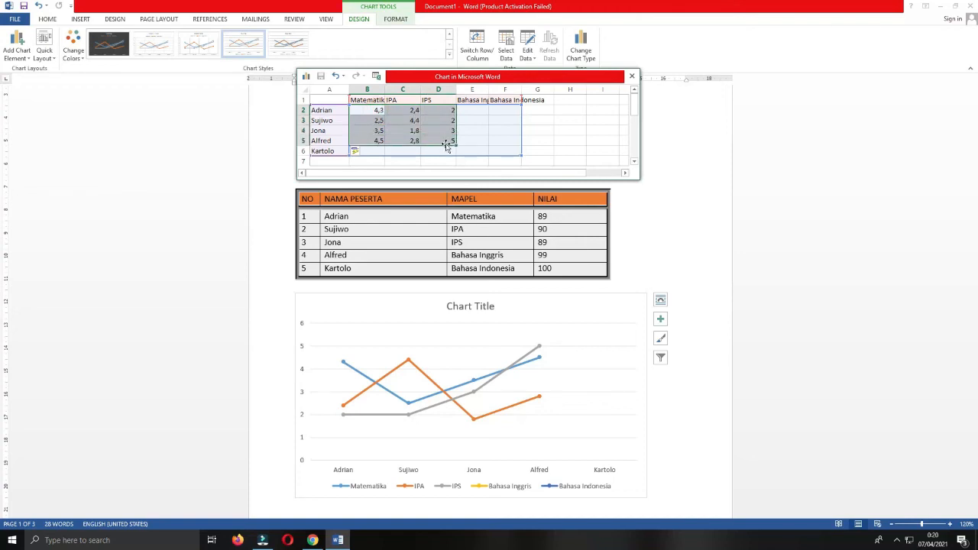
key("Delete")
Enter the scores diagonally in the chart data: 89 in B2, 90 in C3, 89 in D4, 99 in E5 and 100 in F6.
left_click(365, 108)
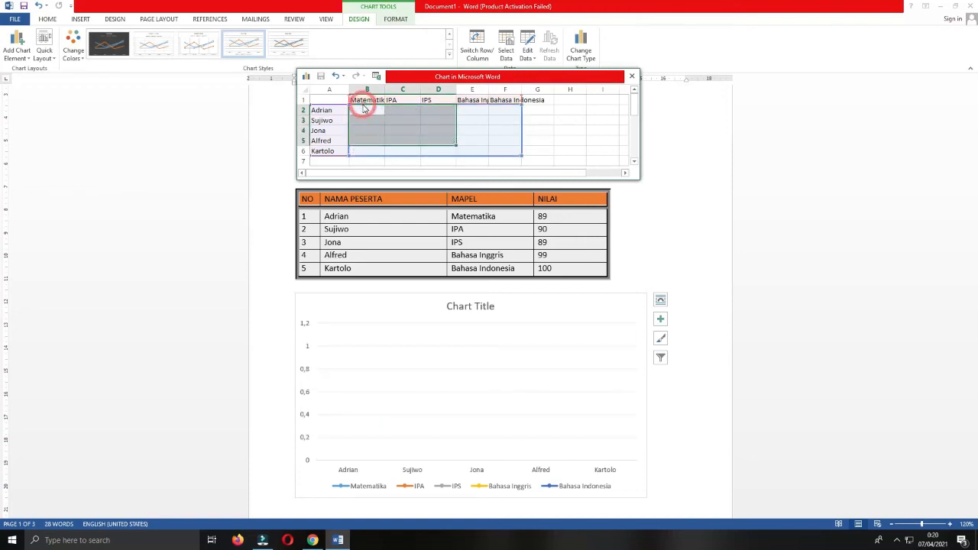
left_click(365, 110)
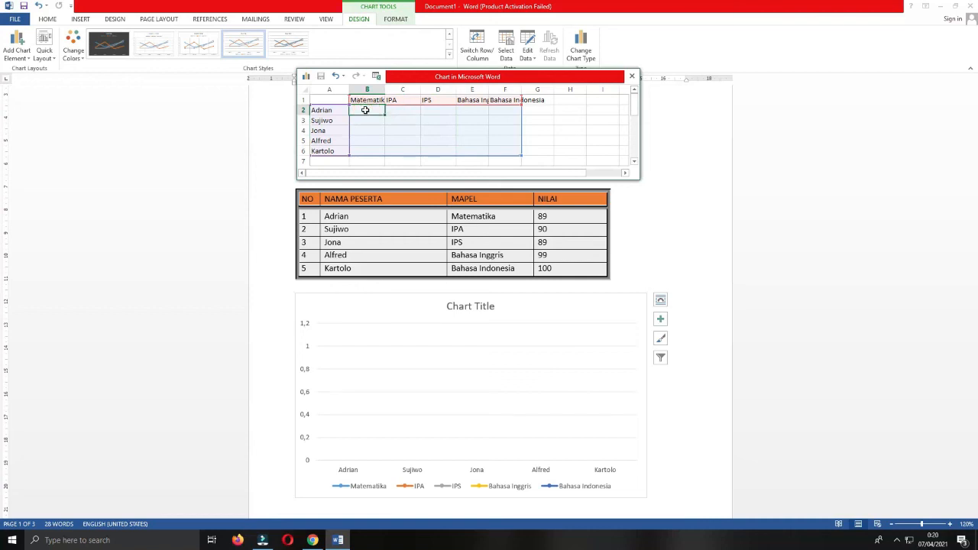
type("89")
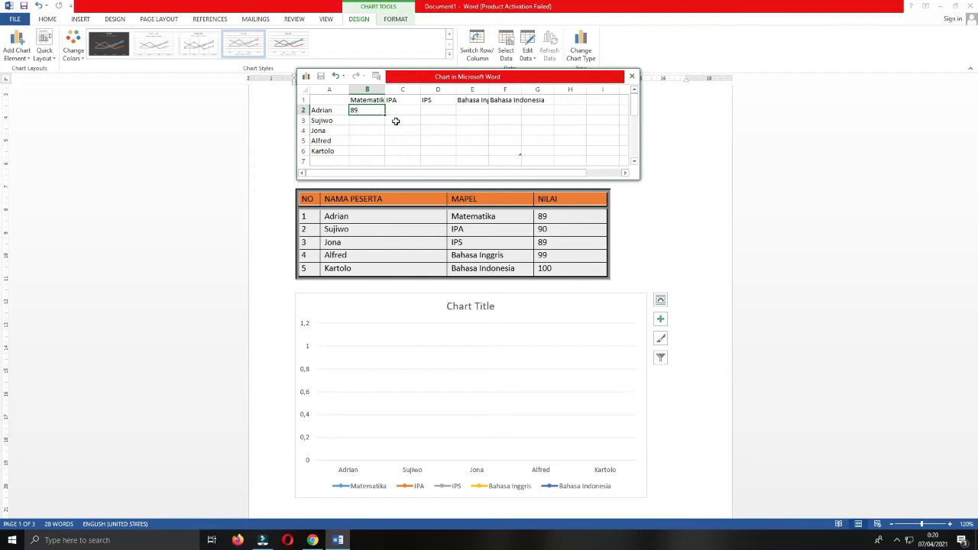
left_click(396, 121)
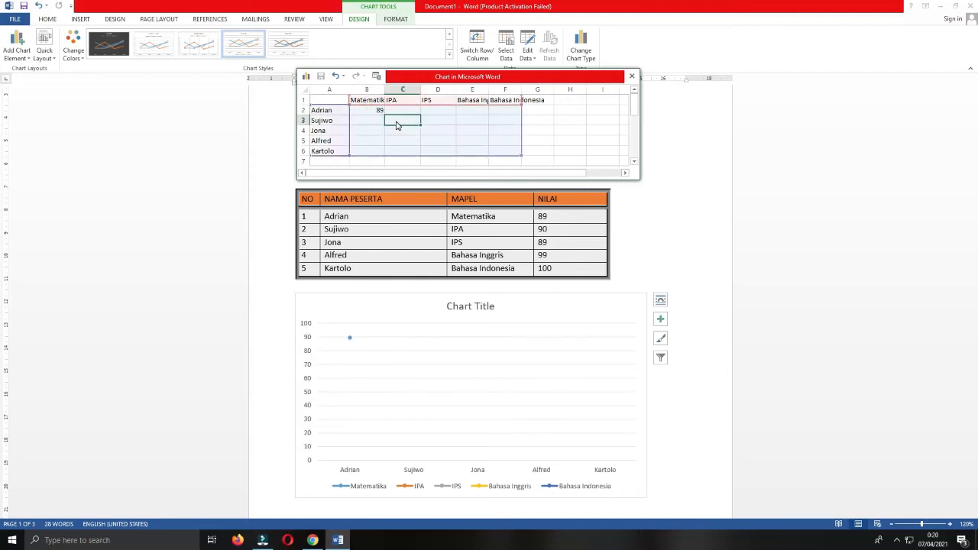
type("90")
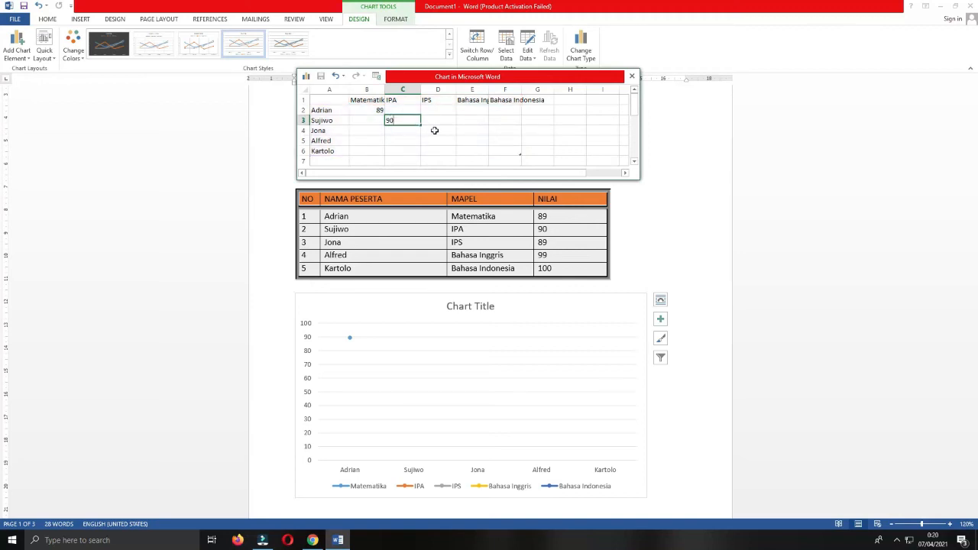
left_click(435, 133)
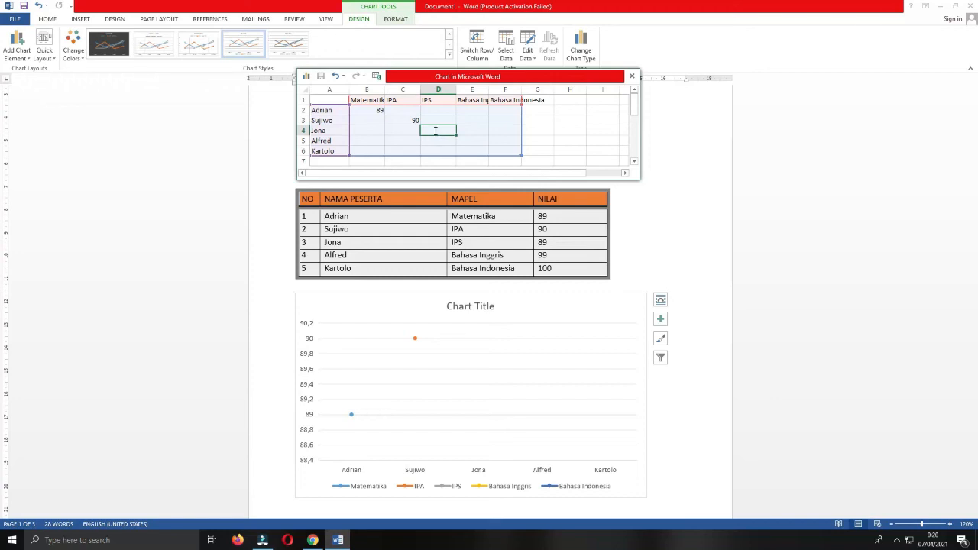
type("89")
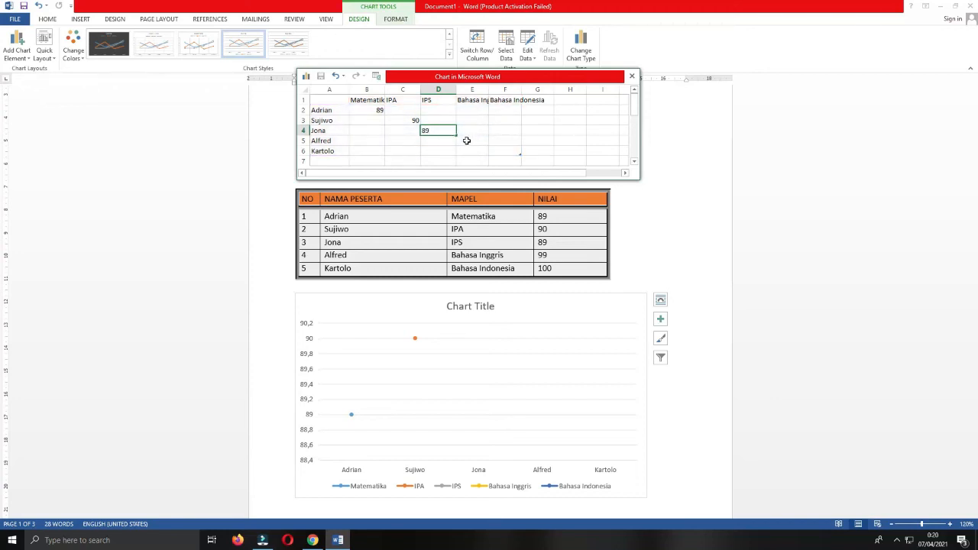
left_click(468, 142)
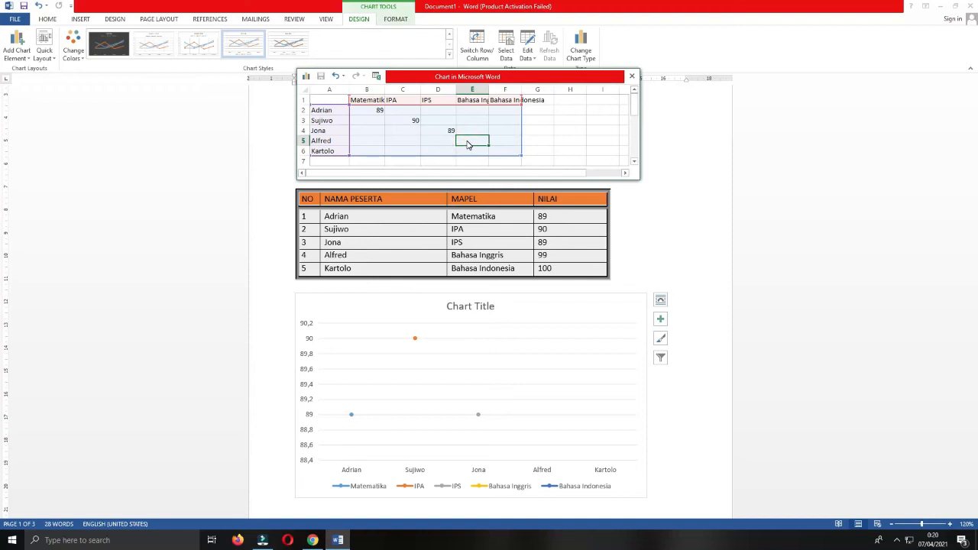
type("99")
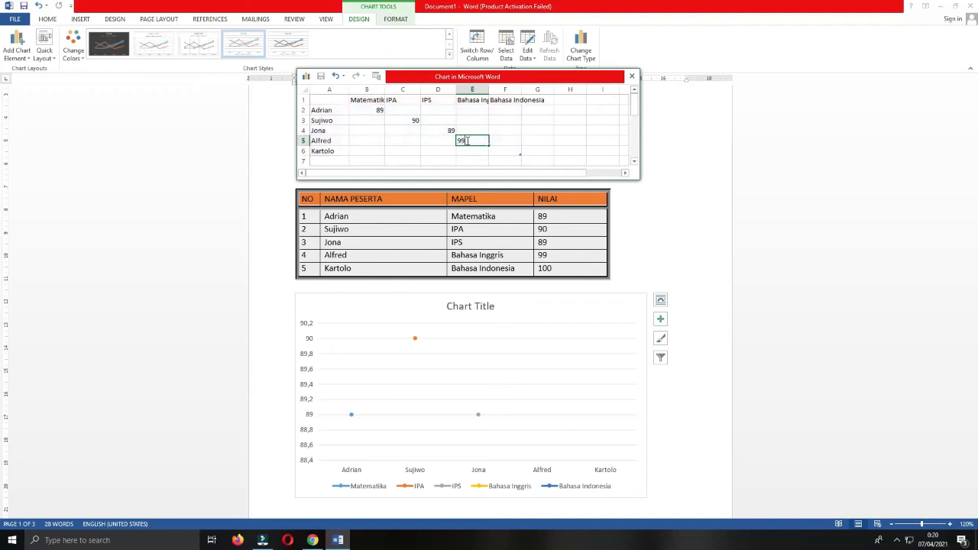
left_click(509, 151)
type("100")
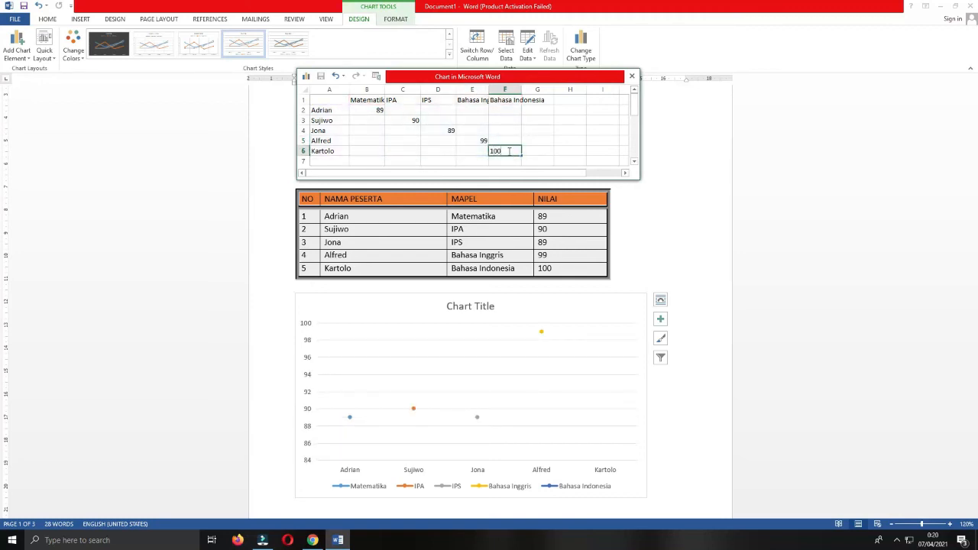
key("Return")
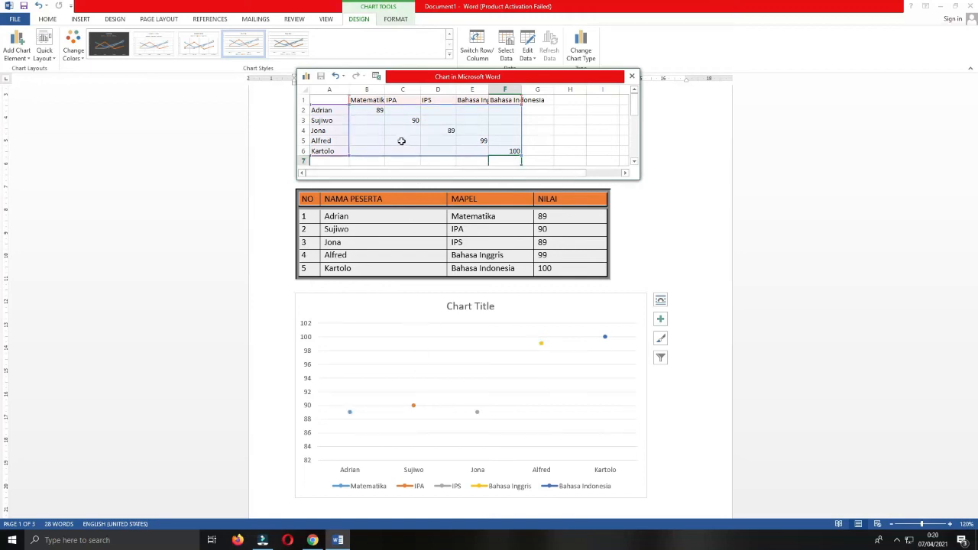
Fill the empty Matematika cells B3 to B6 of the chart data with 0.
left_click(373, 122)
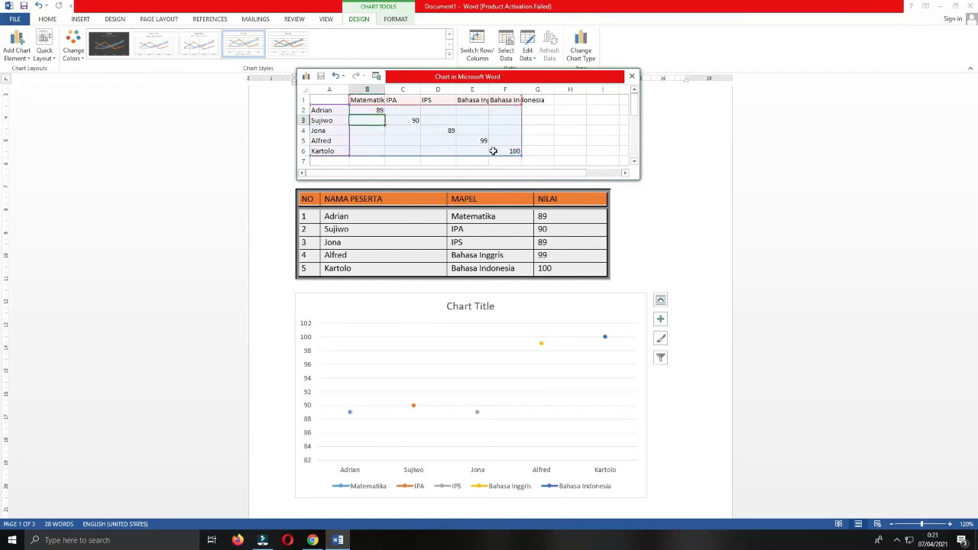
type("0")
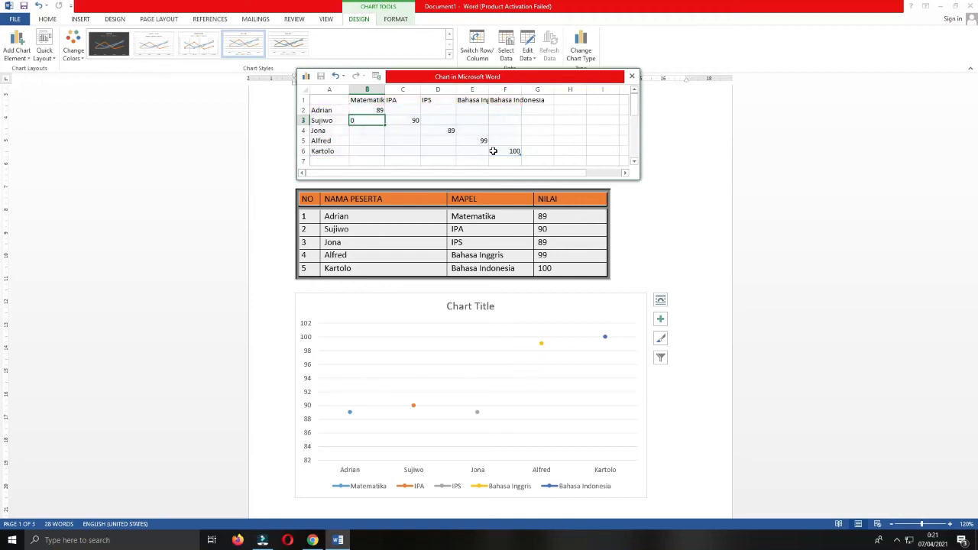
key("Return")
type("0")
key("Return")
type("0")
key("Return")
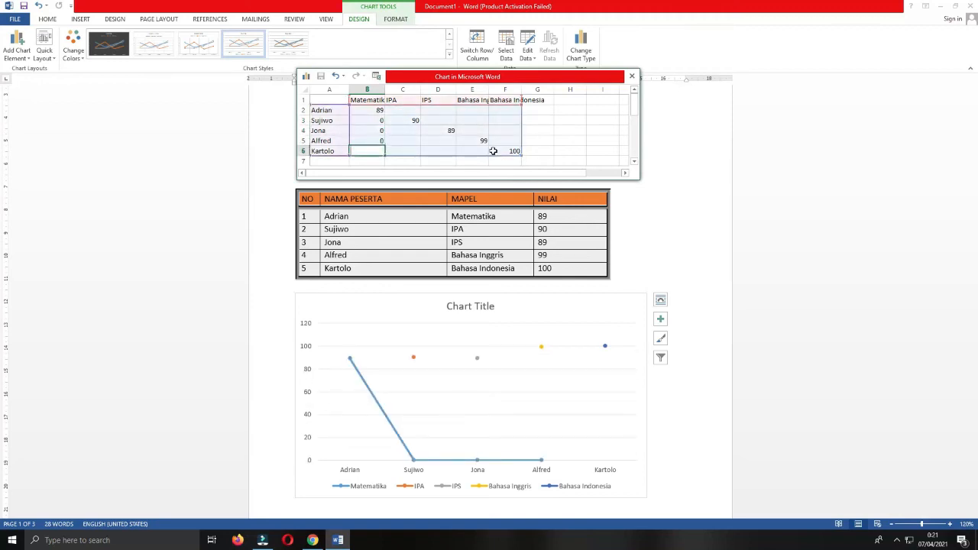
type("0")
key("Return")
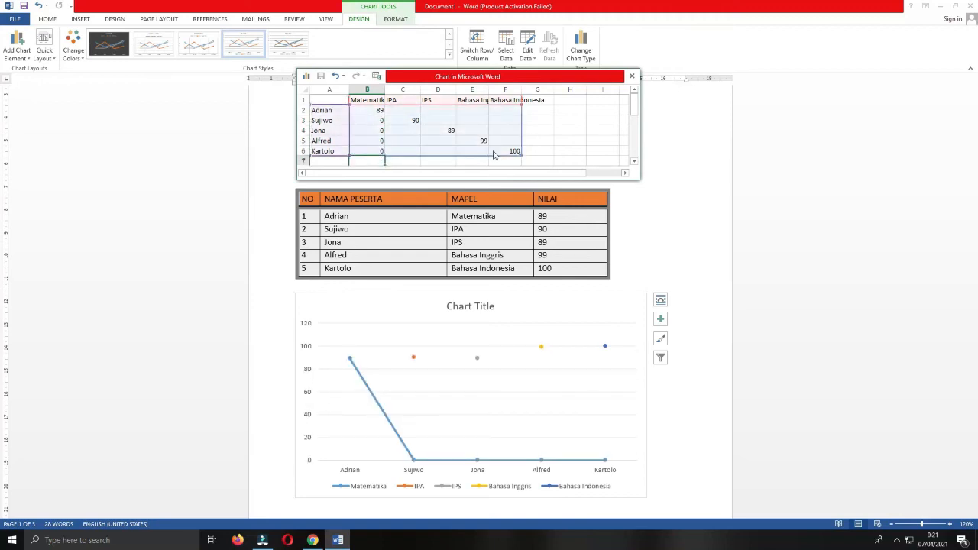
Enter 0 in the empty IPA cells C2 and C4 to C6, keeping the score in C3.
left_click(410, 111)
type("0")
key("Return")
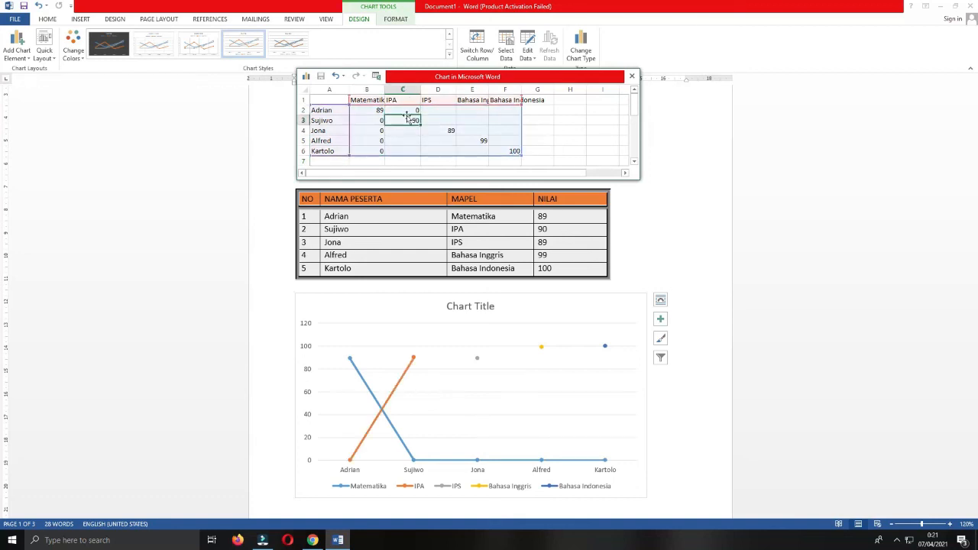
key("Return")
type("0")
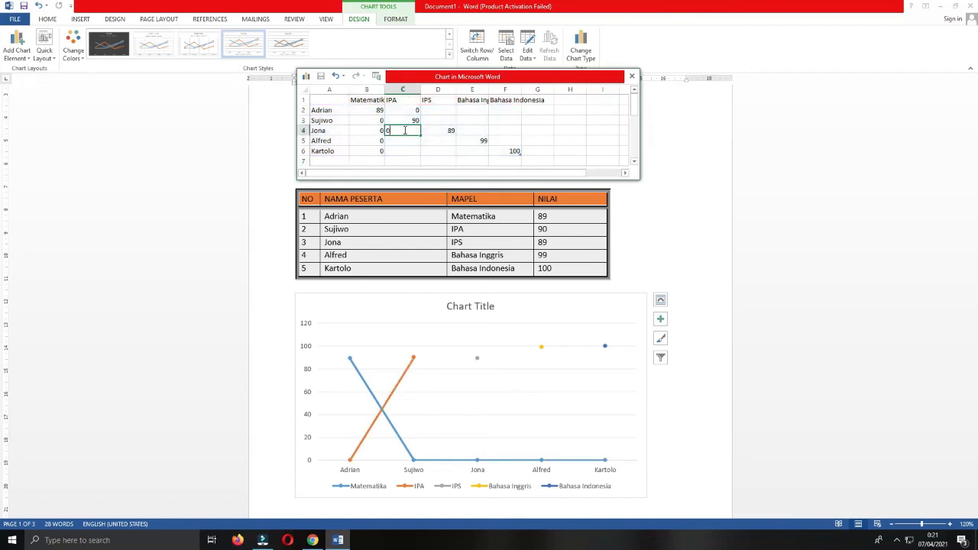
key("Return")
type("0")
key("Return")
type("0")
key("Return")
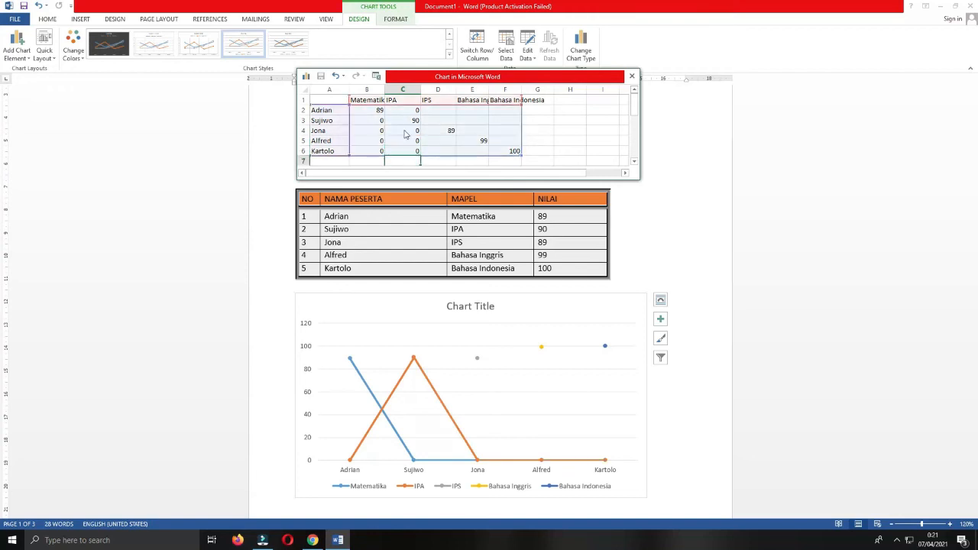
Enter 0 in the empty IPS cells D2, D3, D5 and D6, keeping the score in D4.
left_click(436, 111)
type("0")
key("Return")
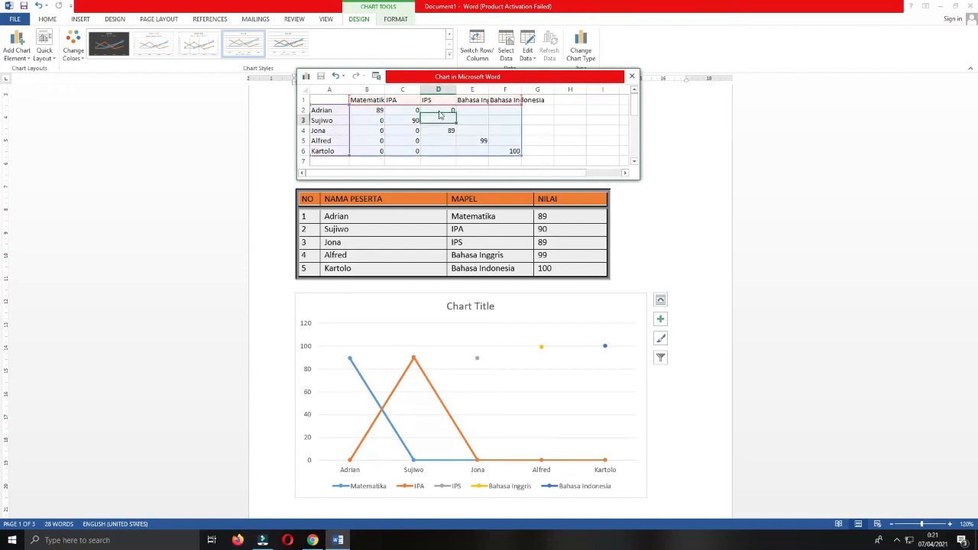
type("0")
key("Return")
key("Return")
type("0")
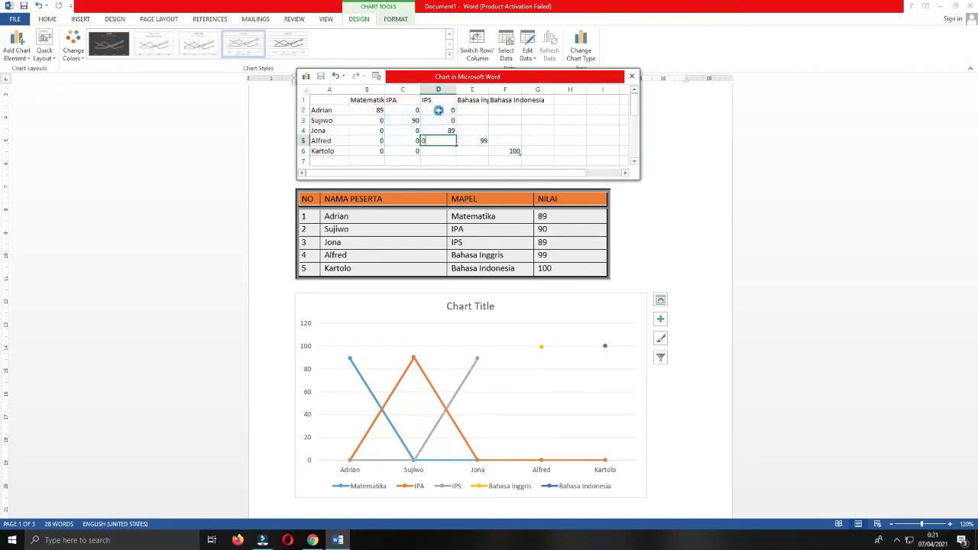
key("Return")
type("0")
key("Return")
Enter 0 in the empty Bahasa Inggris cells E2 to E4 and E6, keeping the score in E5.
left_click(469, 110)
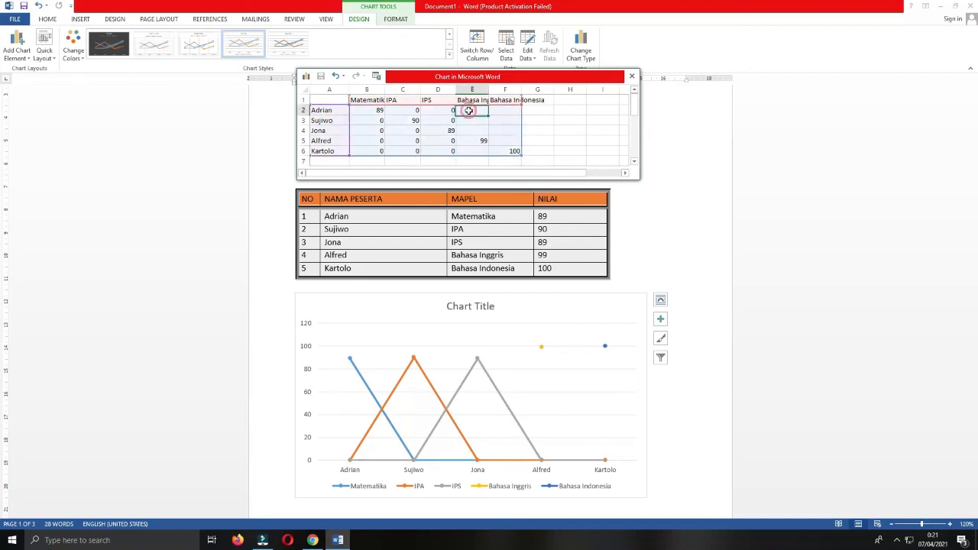
type("0")
key("Return")
type("0")
key("Return")
type("0")
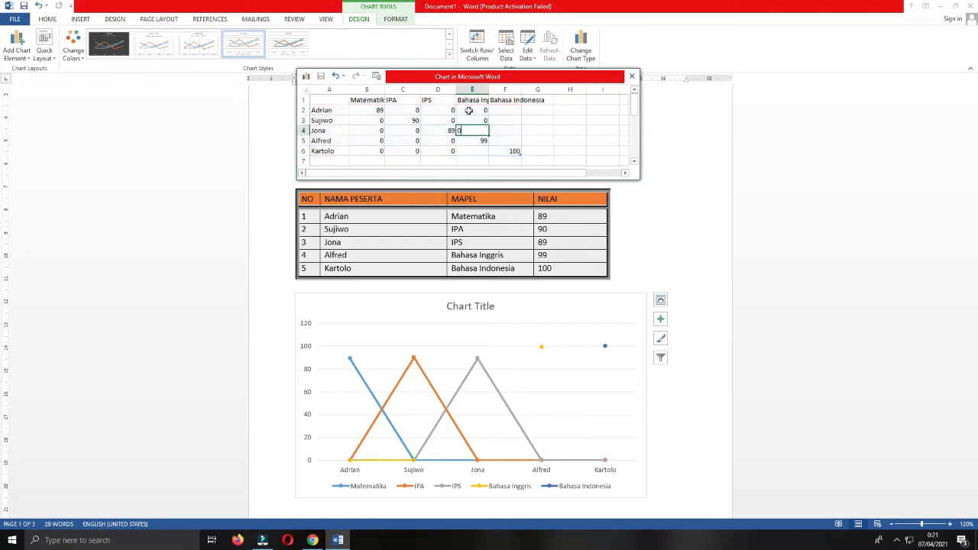
key("Return")
type("0")
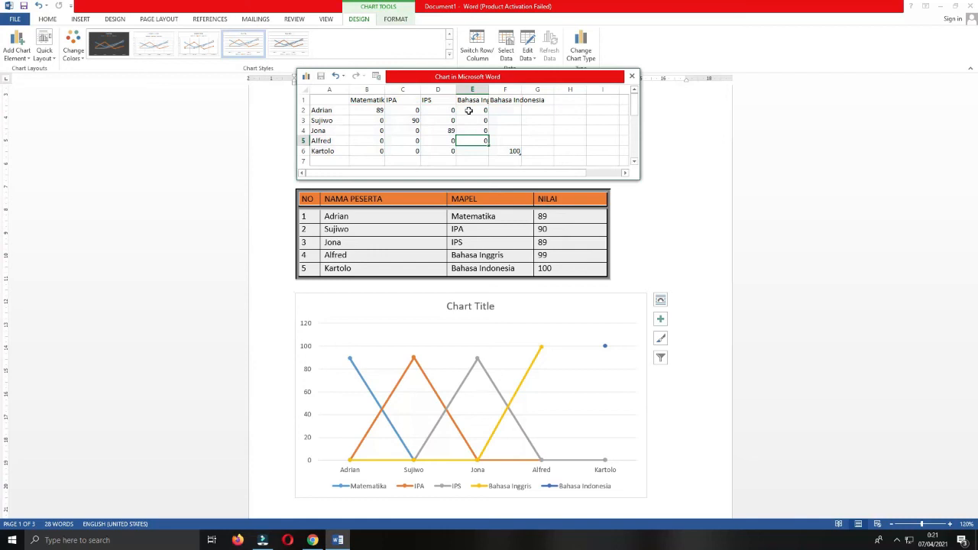
key("Escape")
key("Return")
type("0")
key("Return")
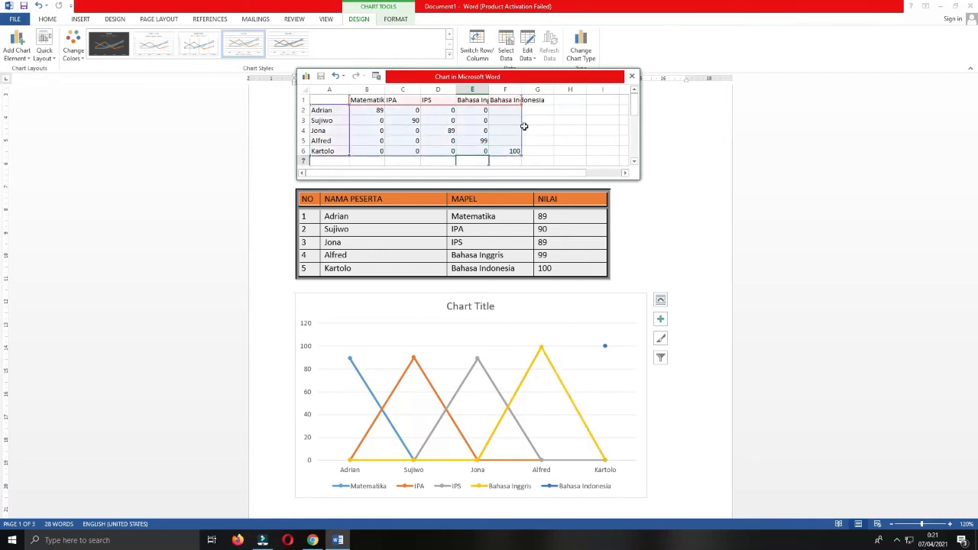
Fill the empty Bahasa Indonesia cells F2 to F5 of the chart data with 0.
left_click(512, 113)
type("0")
key("Return")
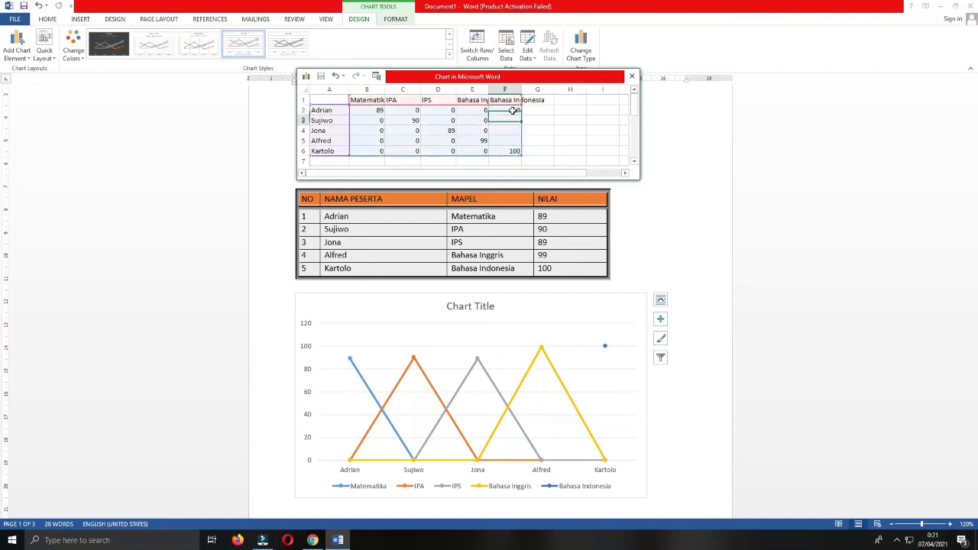
type("0")
key("Return")
type("0")
key("Return")
type("0")
key("Return")
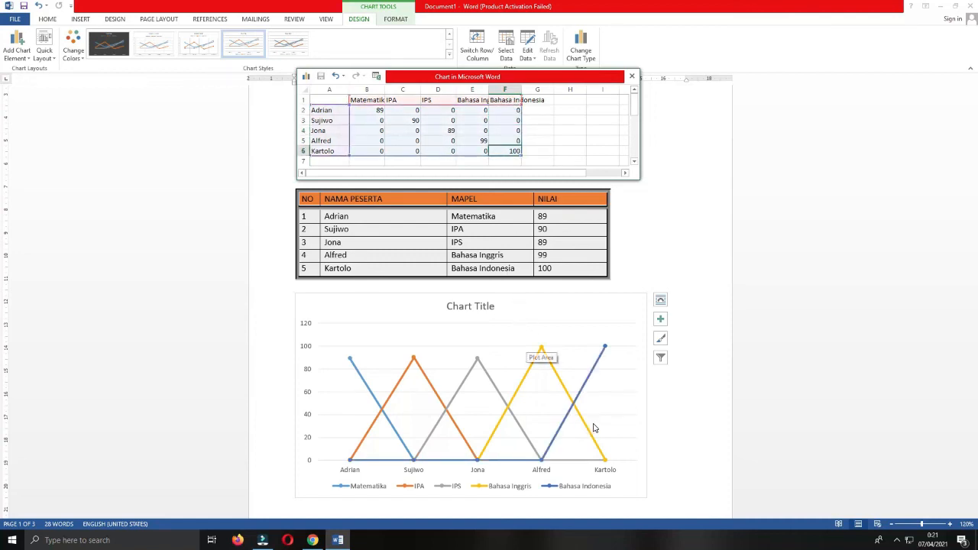
Clear the zeros from the Matematika cells B3 to B6 of the chart data.
scroll(524, 423, "down", 2)
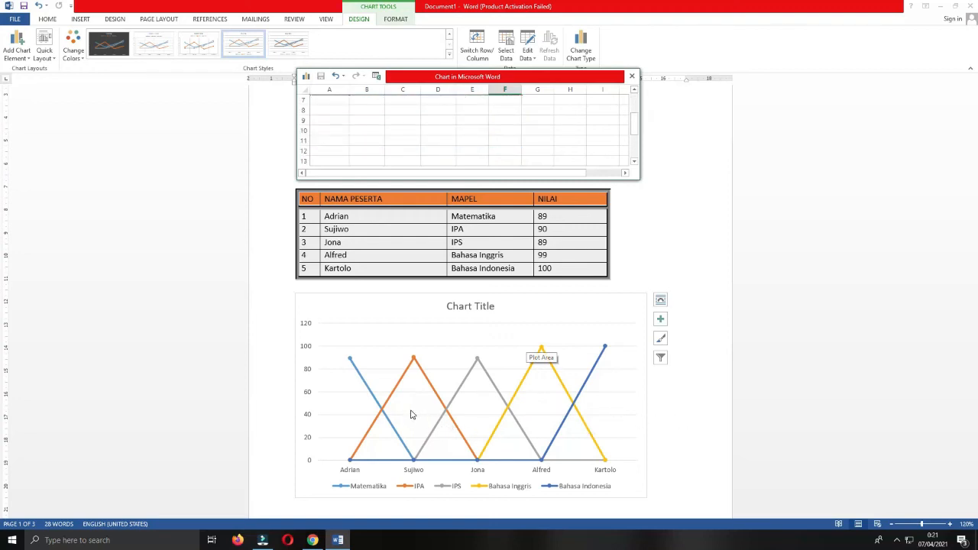
scroll(418, 406, "up", 2)
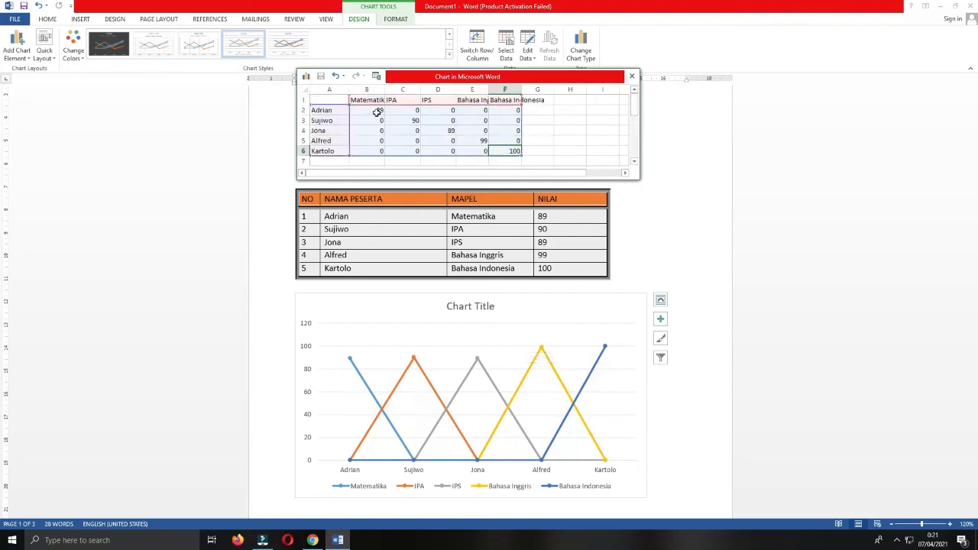
left_click_drag(377, 112, 374, 151)
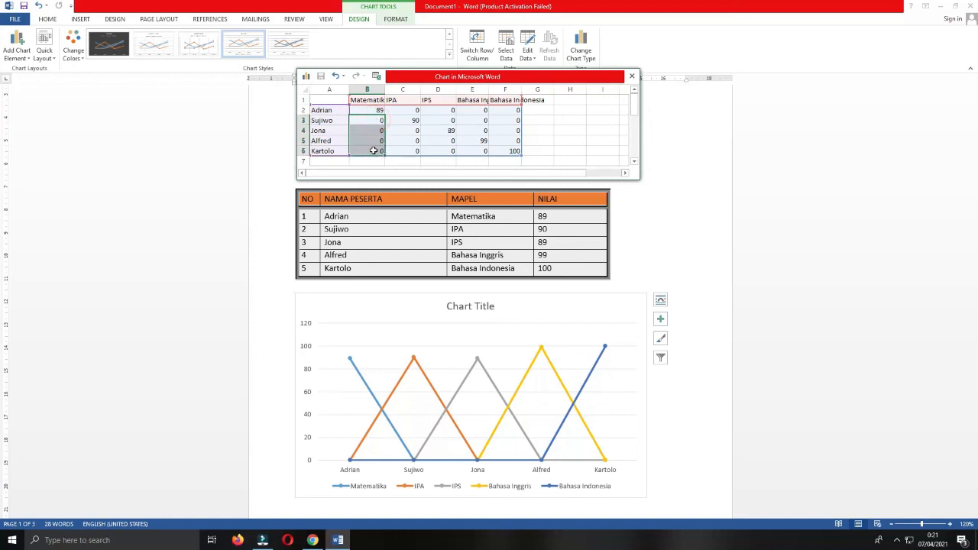
key("Delete")
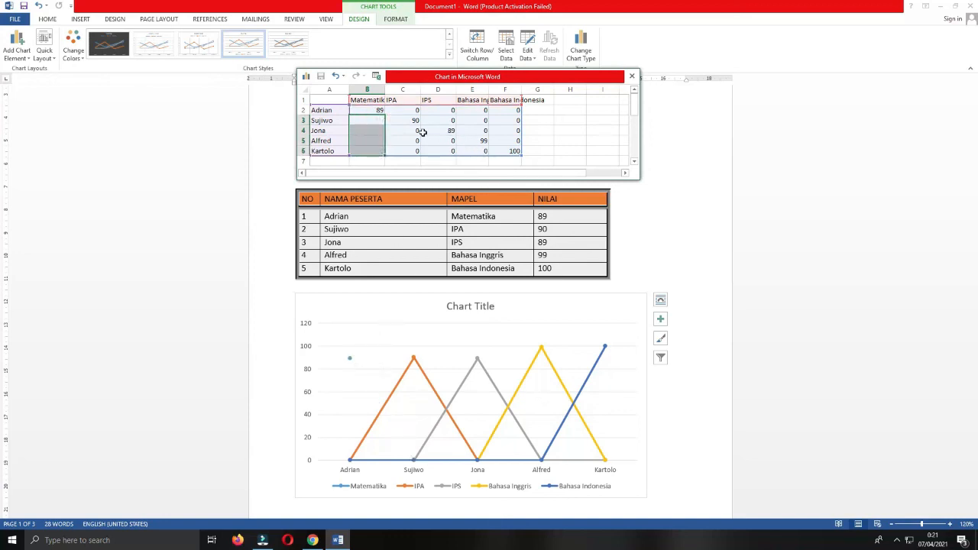
Clear the zeros from the IPA cells C2 and C4 to C6, keeping the score in C3.
left_click(415, 111)
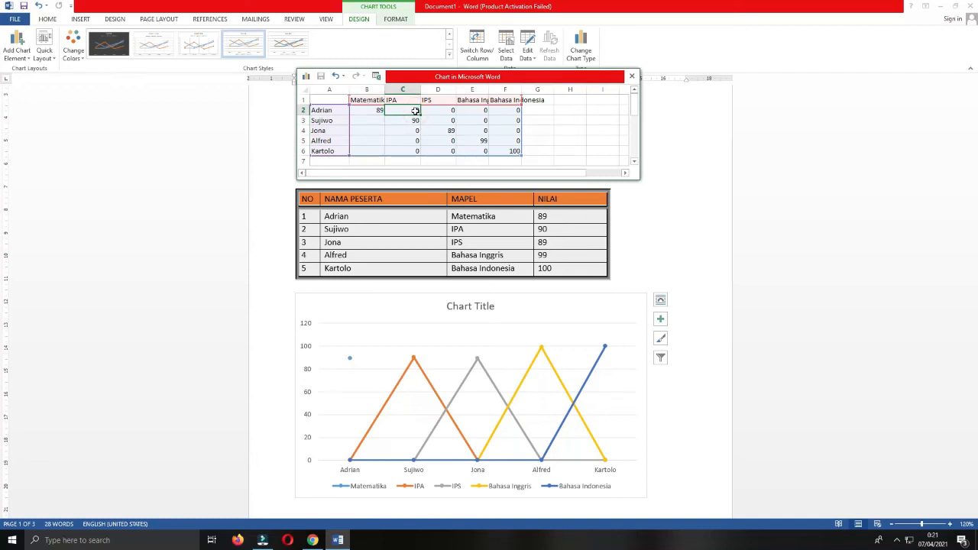
key("Delete")
key("Down")
key("Down")
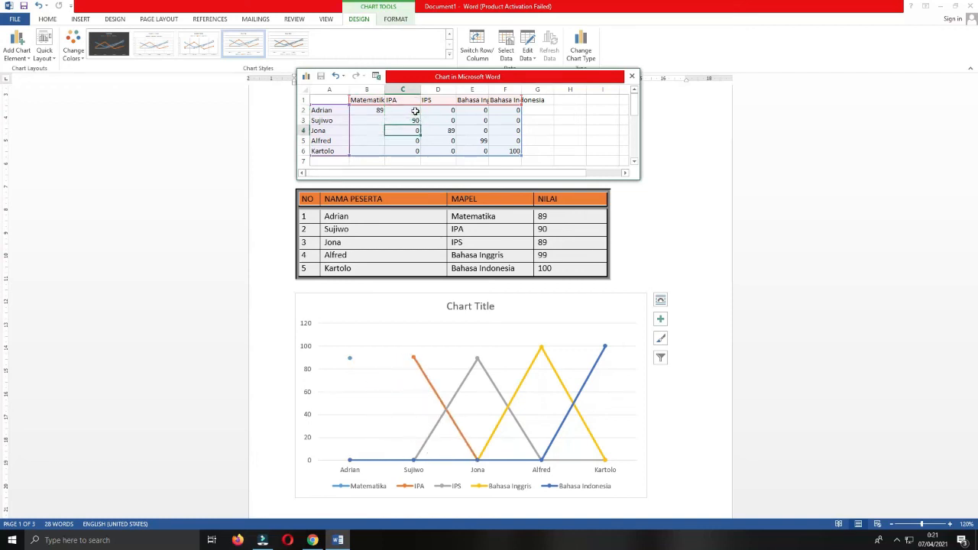
key("Delete")
key("Down")
key("Delete")
key("Down")
key("Delete")
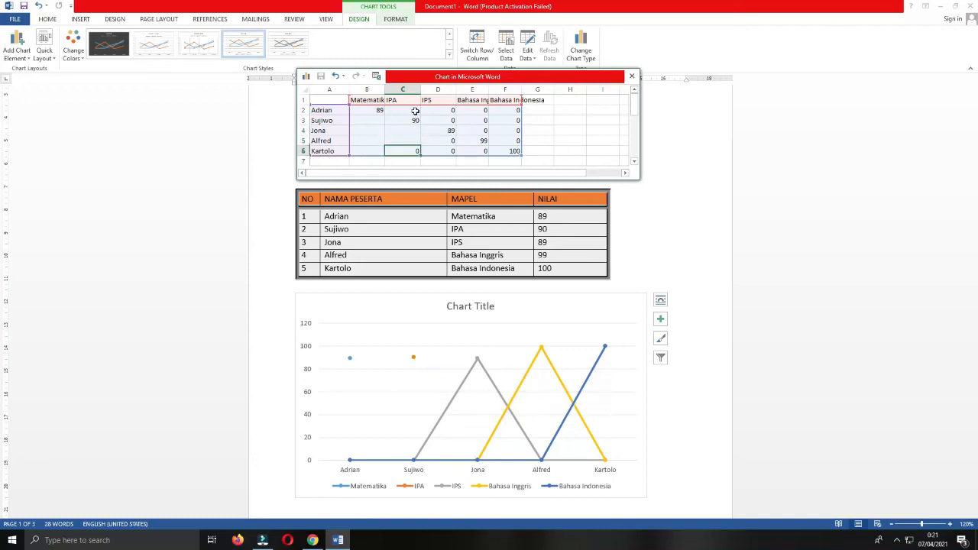
Clear the zeros from the IPS cells D2, D3, D5 and D6, keeping the score in D4.
key("Right")
key("Up")
key("Delete")
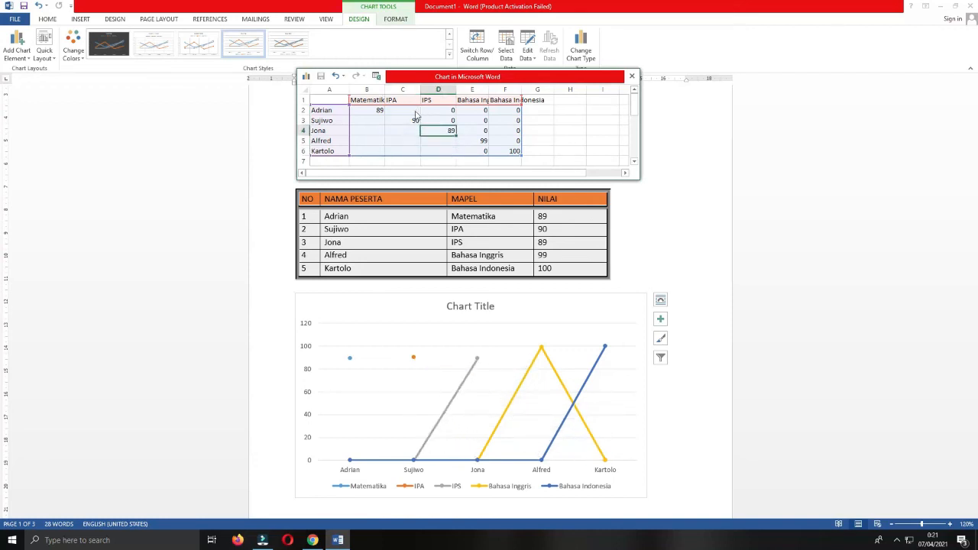
key("Up")
key("Up")
key("Delete")
key("Up")
key("Delete")
Clear the zeros from the Bahasa Inggris cells E2 to E4 of the chart data.
key("Right")
key("Delete")
key("Down")
key("Delete")
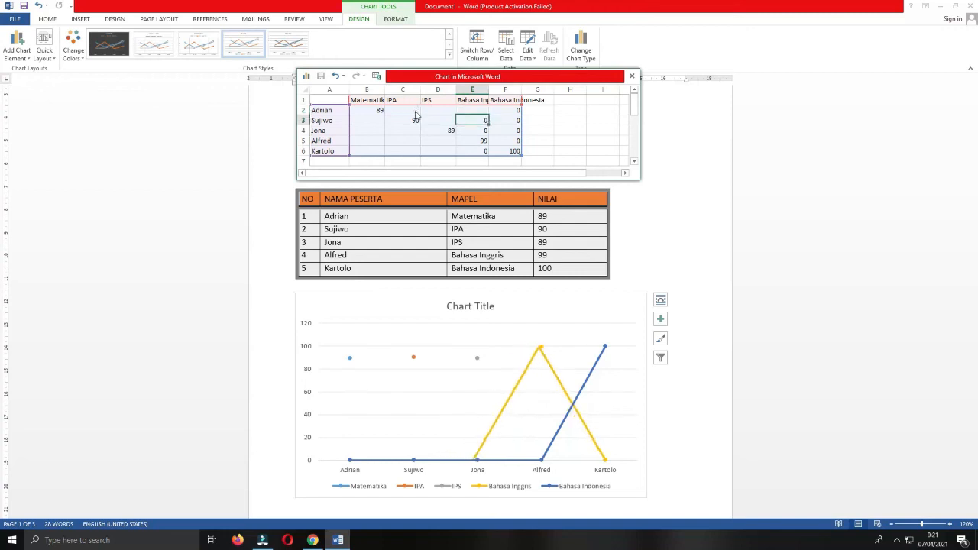
key("Down")
key("Delete")
Clear the zeros from the Bahasa Indonesia cells F2 to F5, keeping the score in F6.
key("Right")
key("Delete")
key("Down")
key("Delete")
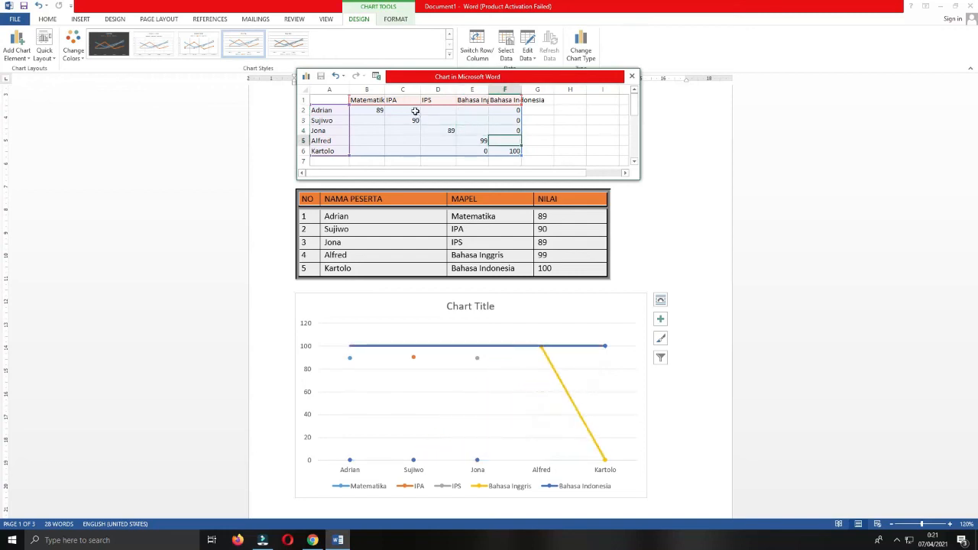
key("Up")
key("Up")
key("Delete")
key("Up")
key("Delete")
Clear the remaining zero from the Bahasa Inggris cell E6 and close the chart data sheet.
key("Down")
key("Left")
key("Left")
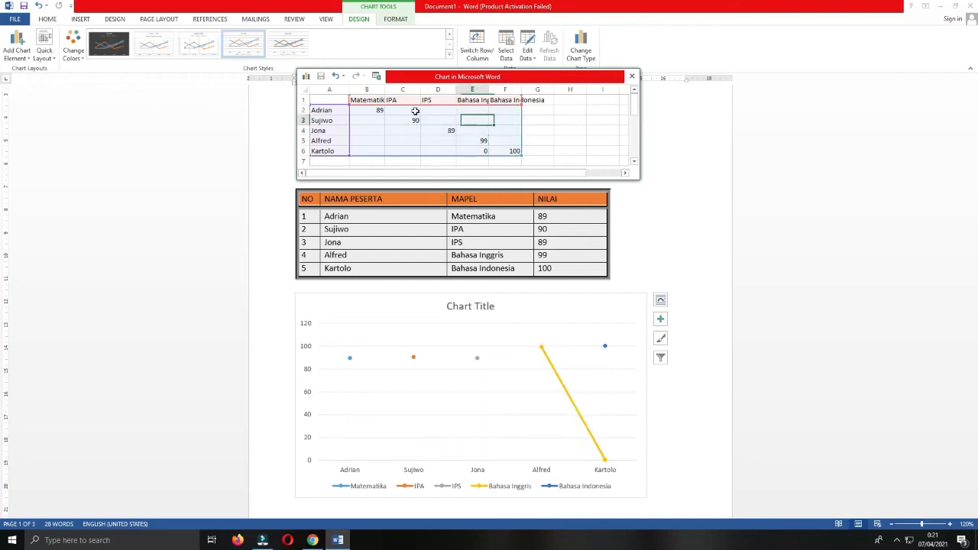
key("Right")
key("Down")
key("Down")
key("Down")
key("Down")
key("Delete")
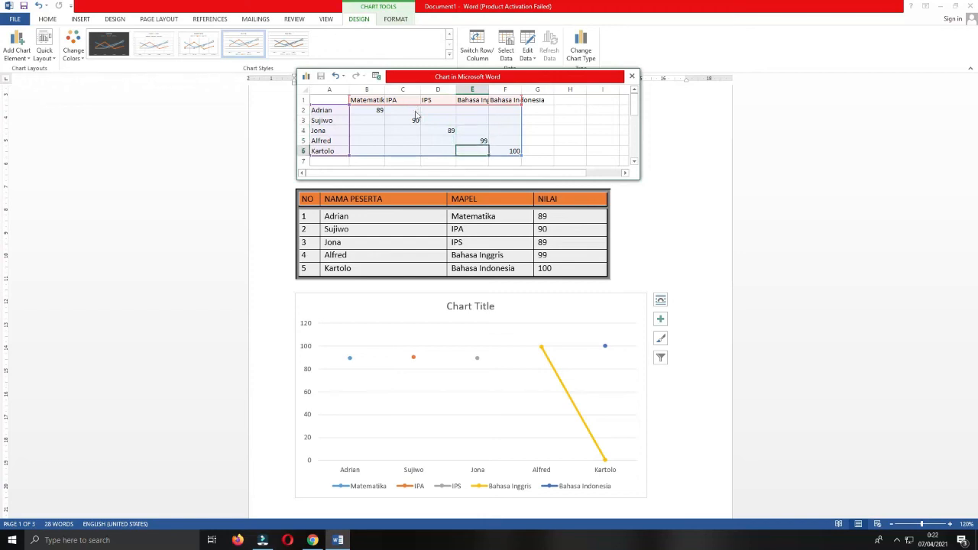
key("Right")
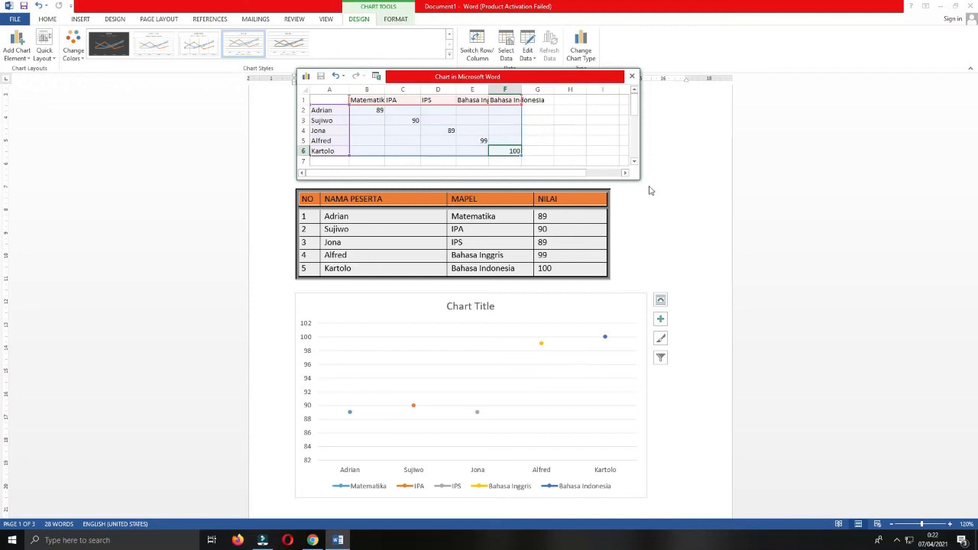
left_click(632, 76)
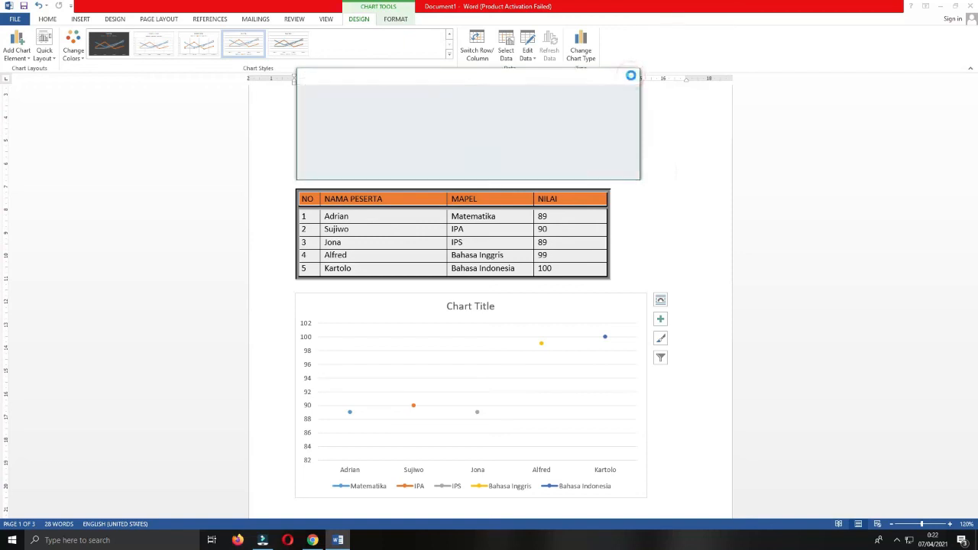
Set the line chart's text wrapping to In Front of Text.
scroll(611, 295, "down", 3)
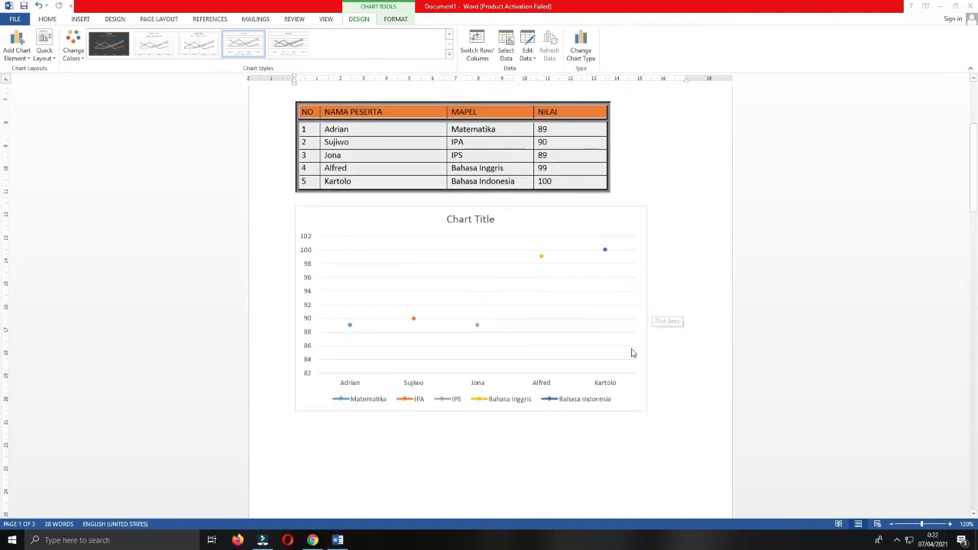
left_click(591, 348)
left_click(632, 387)
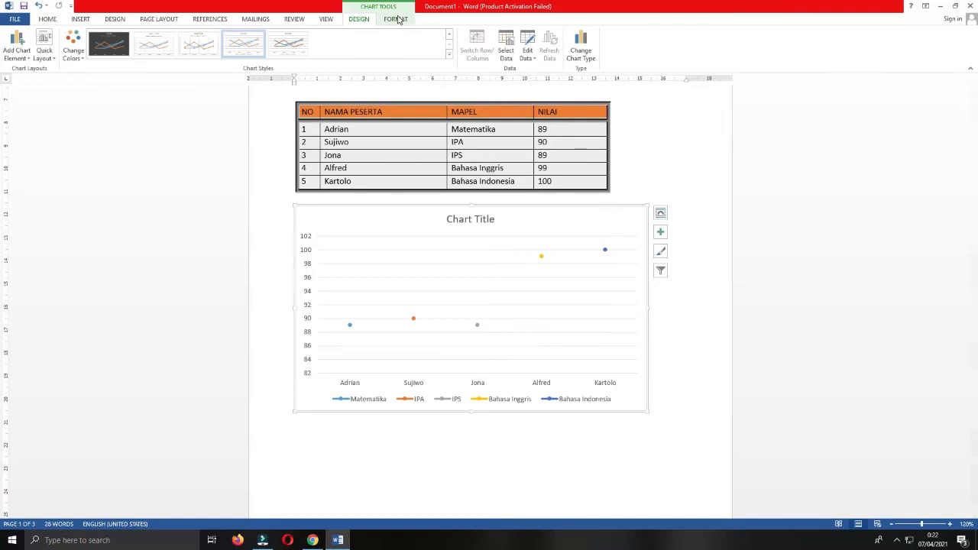
left_click(396, 19)
left_click(481, 472)
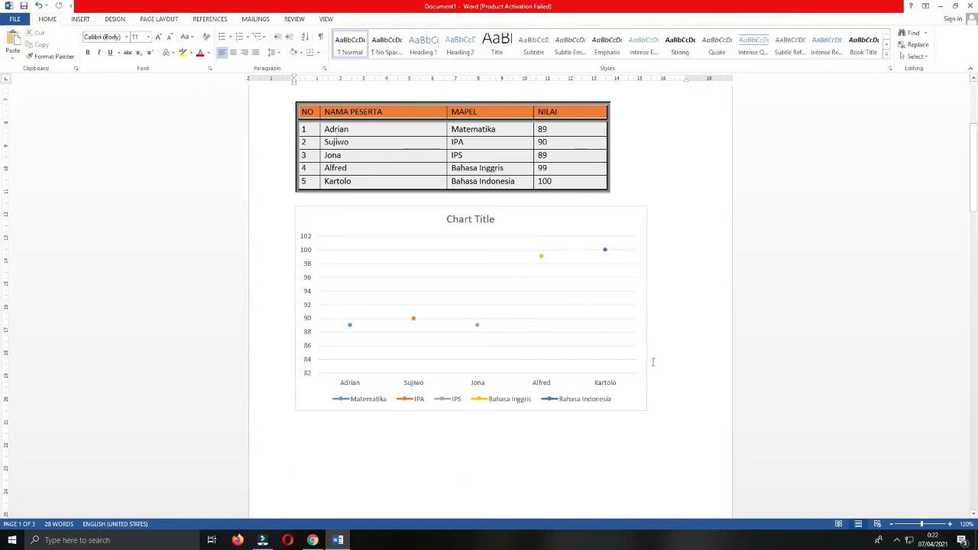
left_click(628, 388)
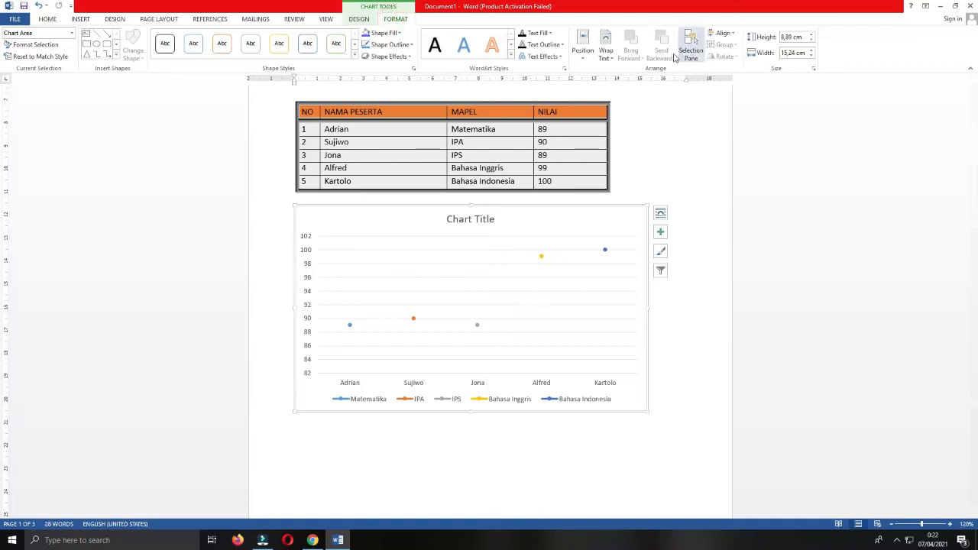
left_click(686, 56)
left_click(606, 51)
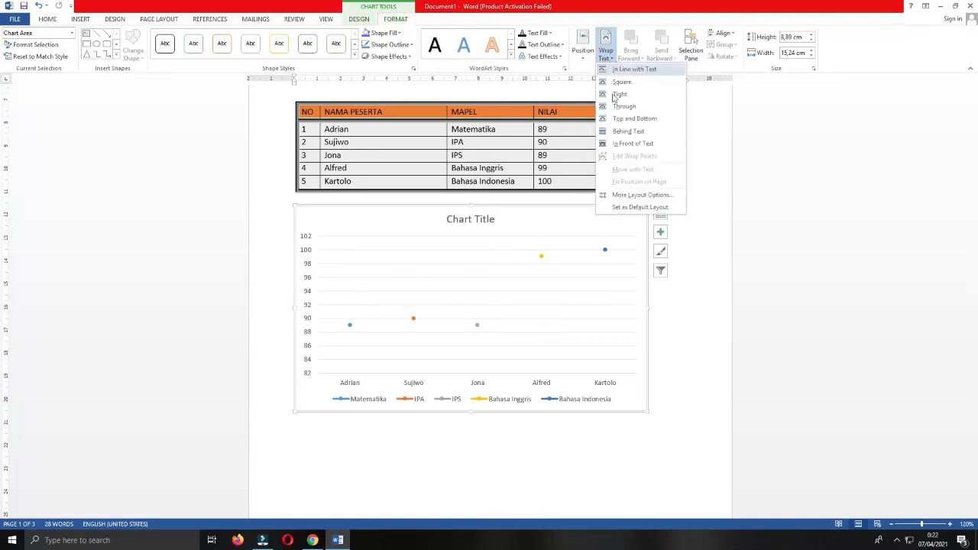
left_click(616, 147)
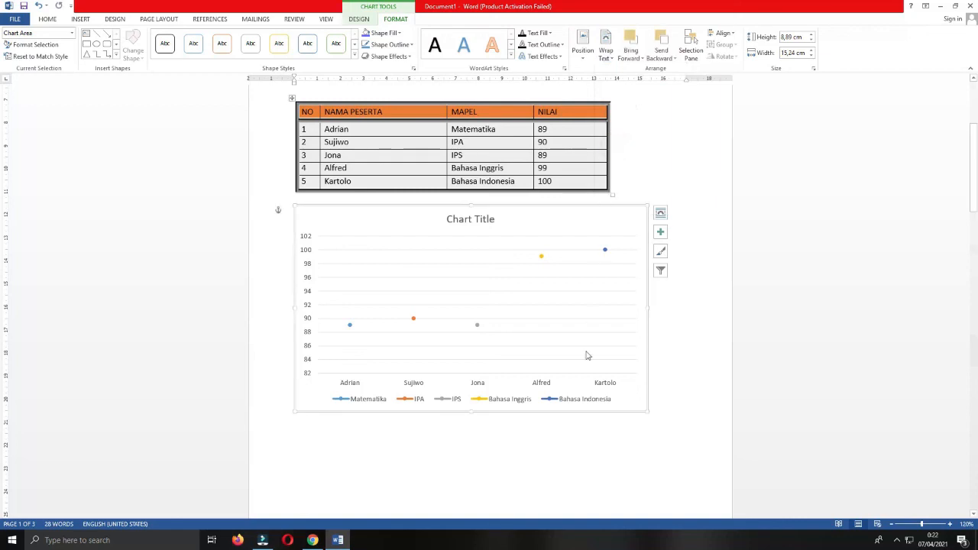
Shrink the line chart proportionally to about 10.73 cm wide and 6.03 cm high.
left_click_drag(646, 410, 486, 325)
left_click(496, 326)
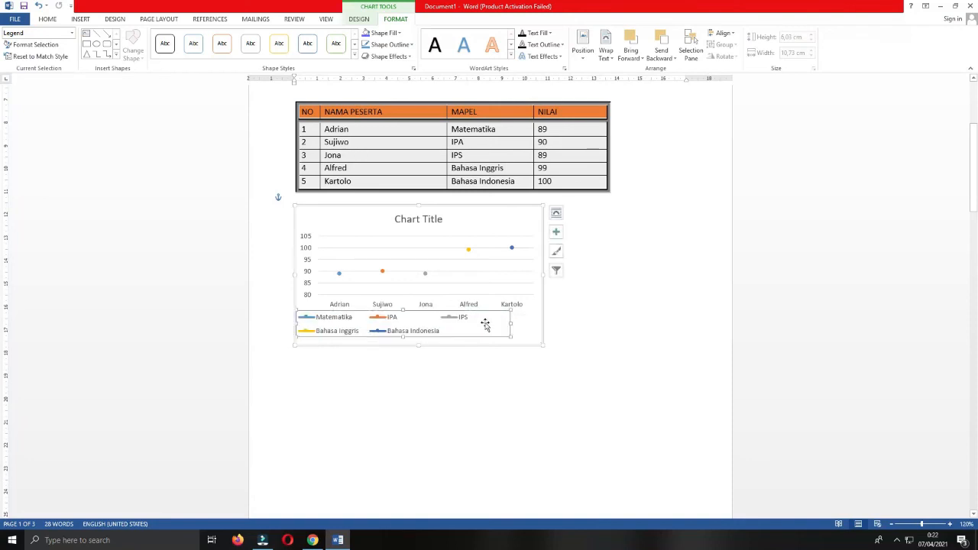
left_click(557, 231)
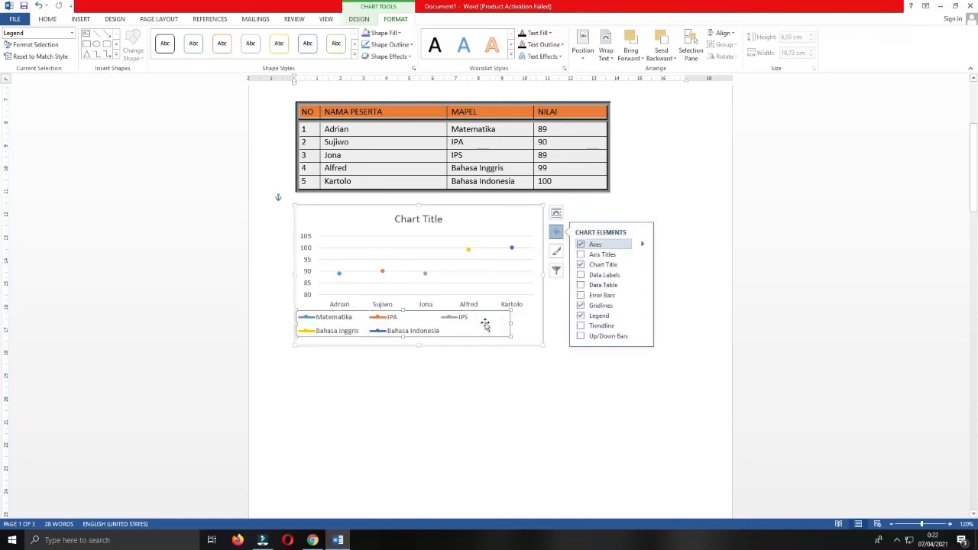
left_click(525, 389)
left_click(531, 350)
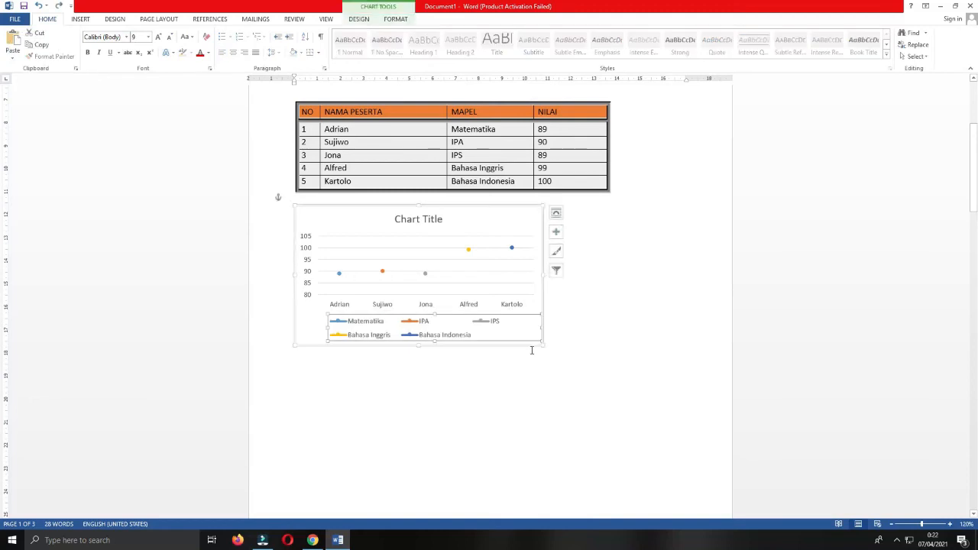
left_click(604, 367)
Move the resized chart so it sits roughly centred beneath the participant score table.
left_click(507, 223)
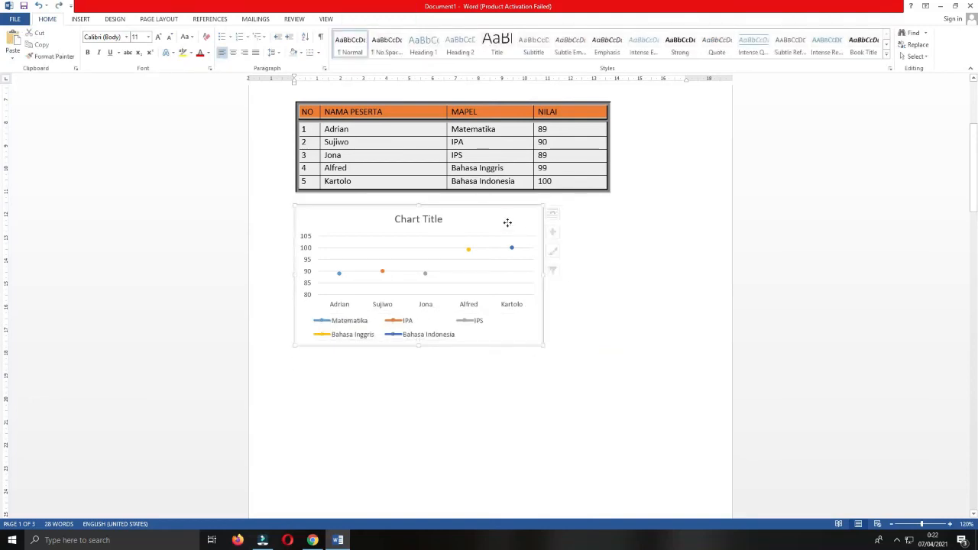
left_click_drag(507, 223, 548, 225)
left_click(520, 421)
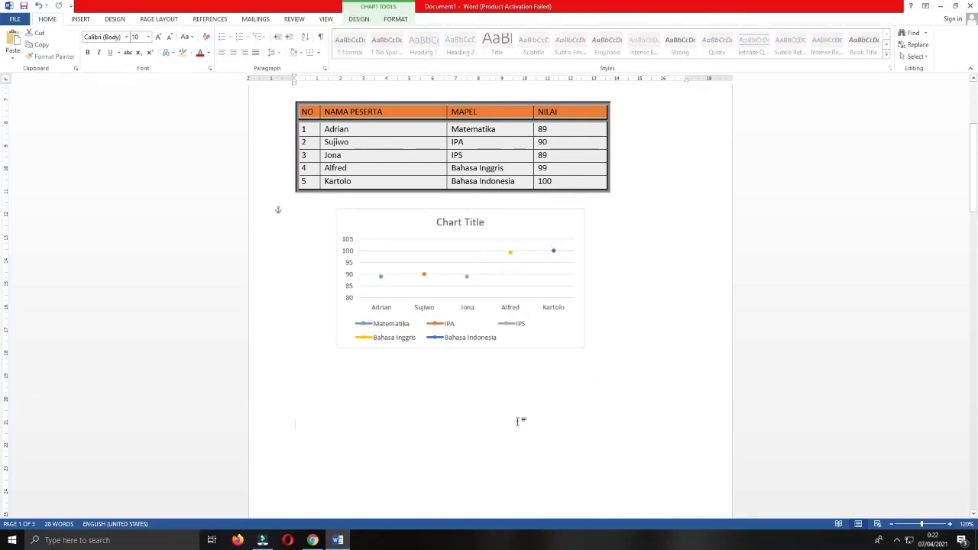
left_click(488, 281)
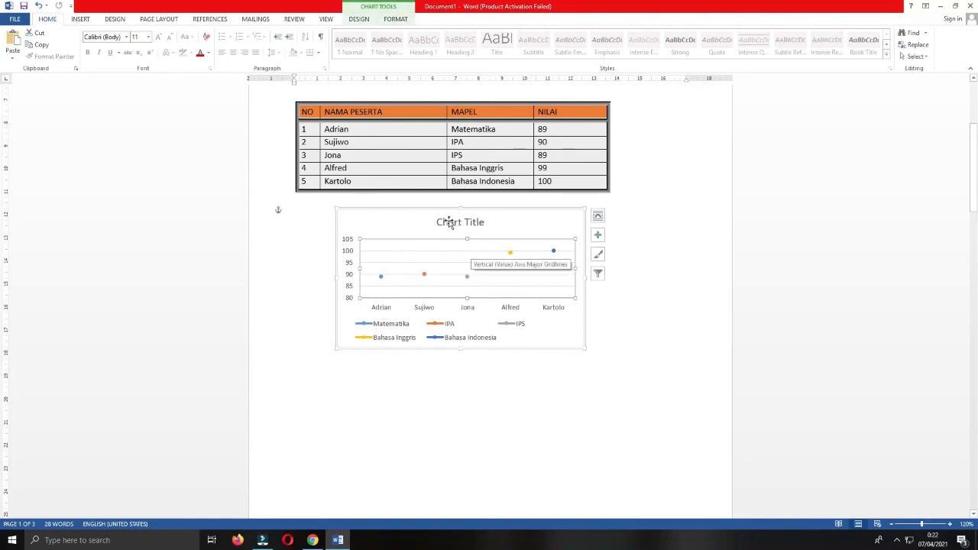
left_click(489, 442)
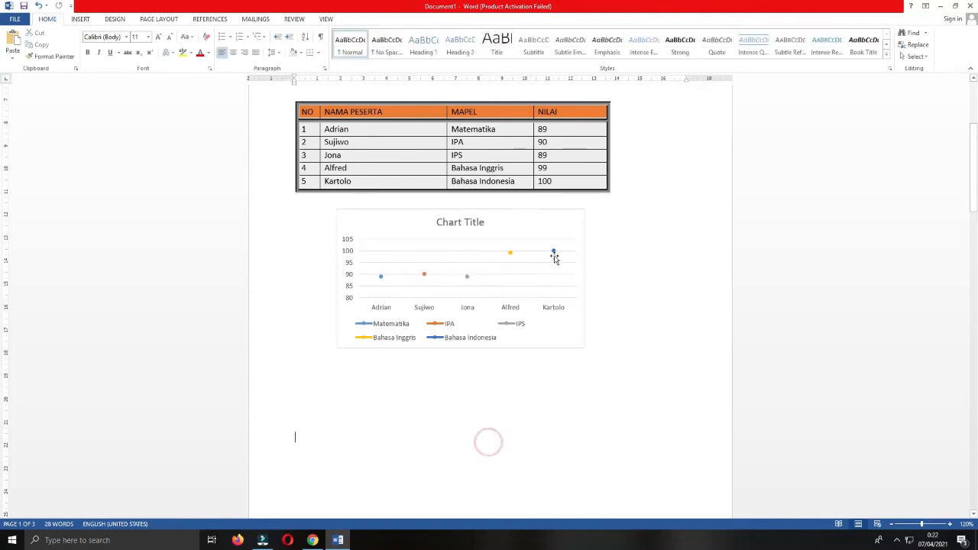
Examine the Axes and Axis Titles options among the elements that can be added to the line chart.
left_click(495, 231)
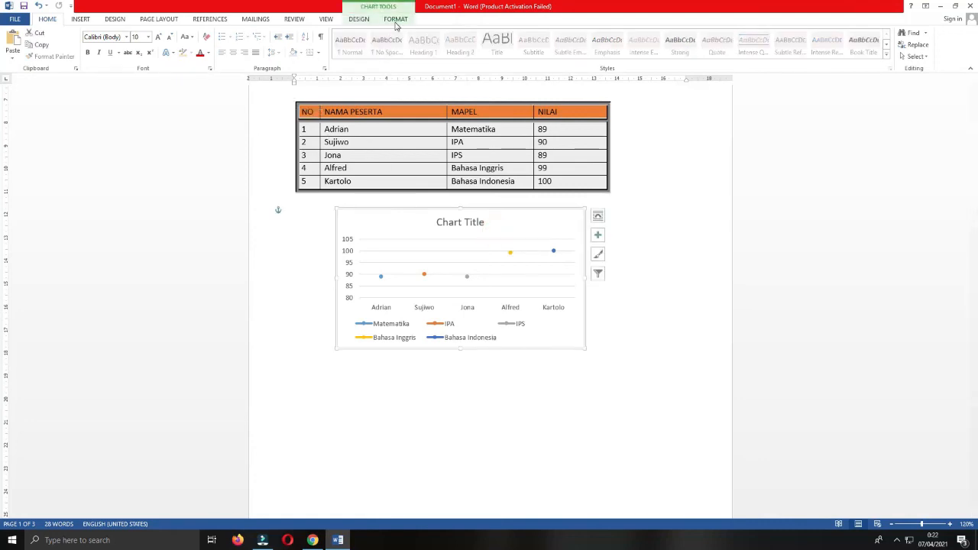
left_click(351, 20)
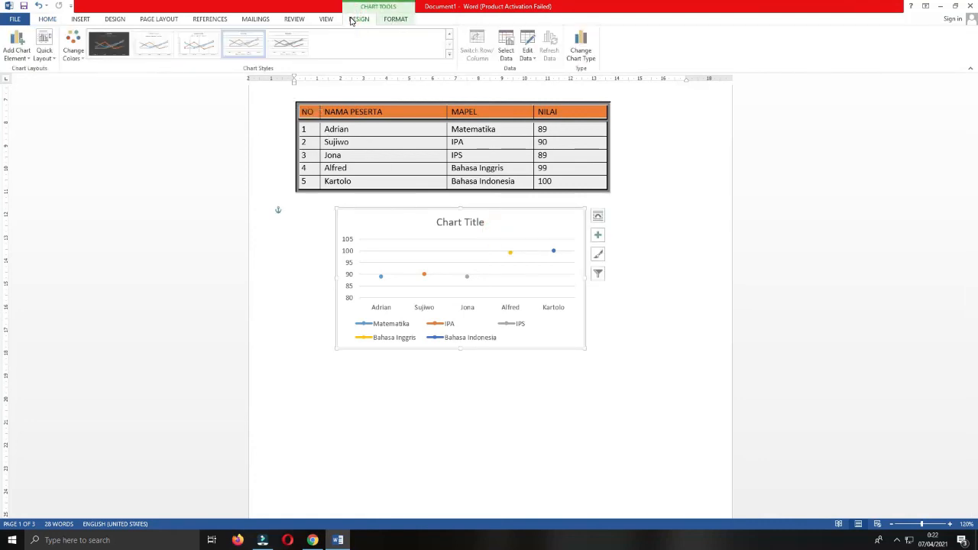
left_click(23, 58)
mouse_move(25, 71)
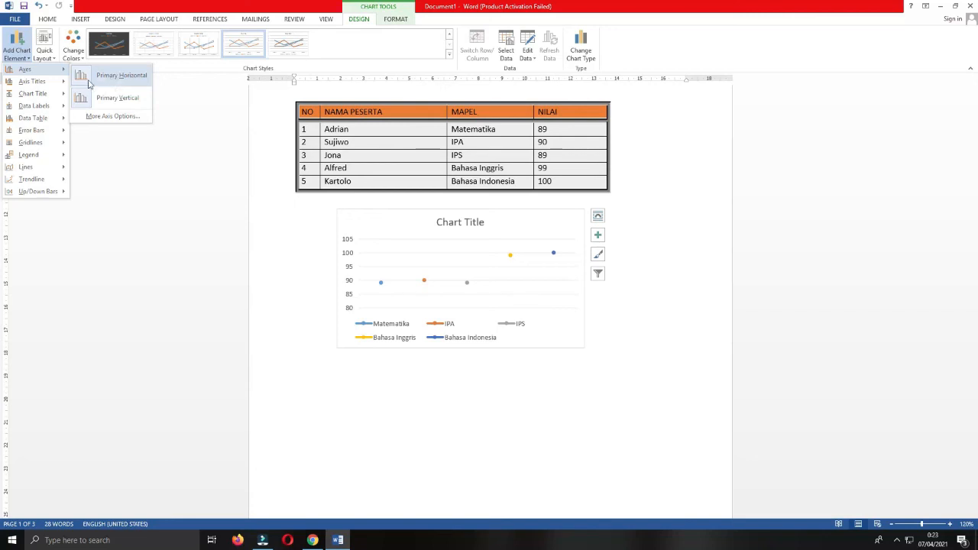
mouse_move(53, 87)
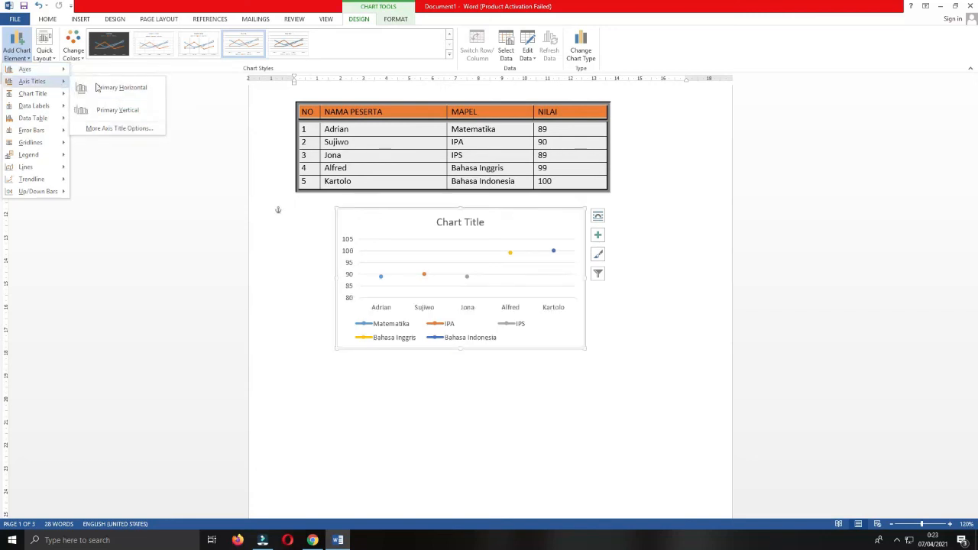